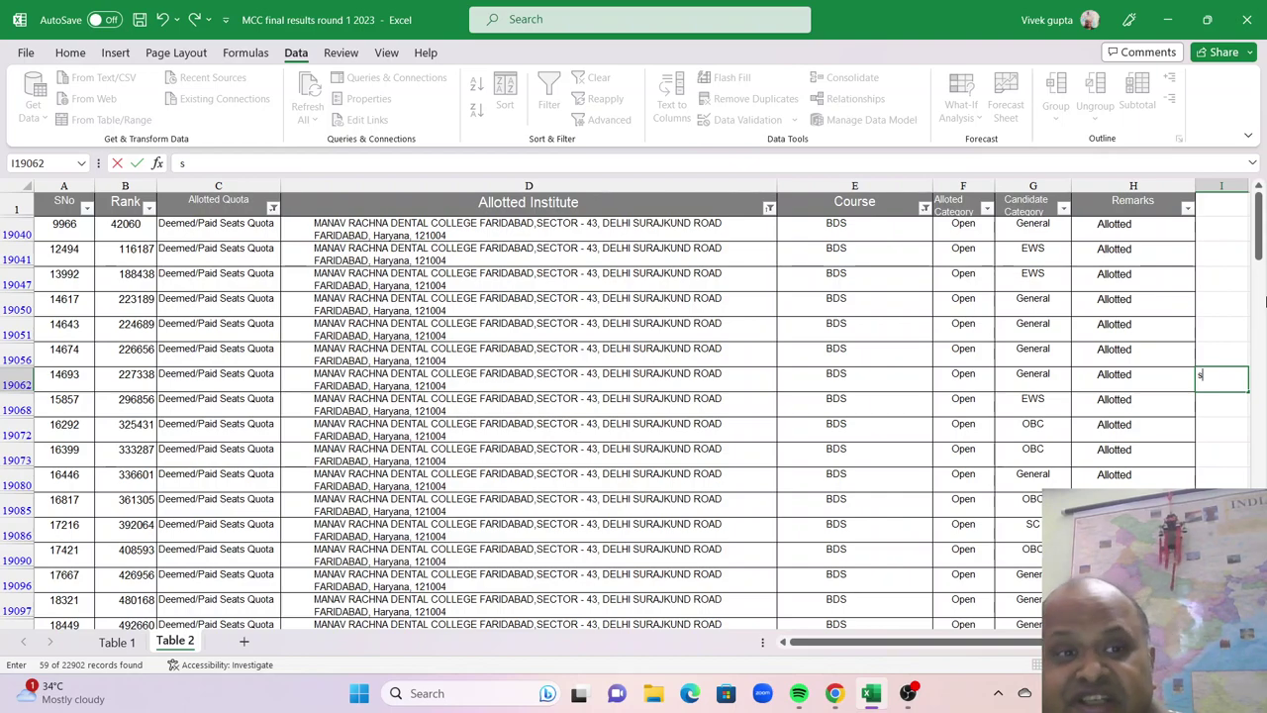
Include all institutes in the Allotted Institute filter and limit the Allotted Quota column to All India only
click(769, 210)
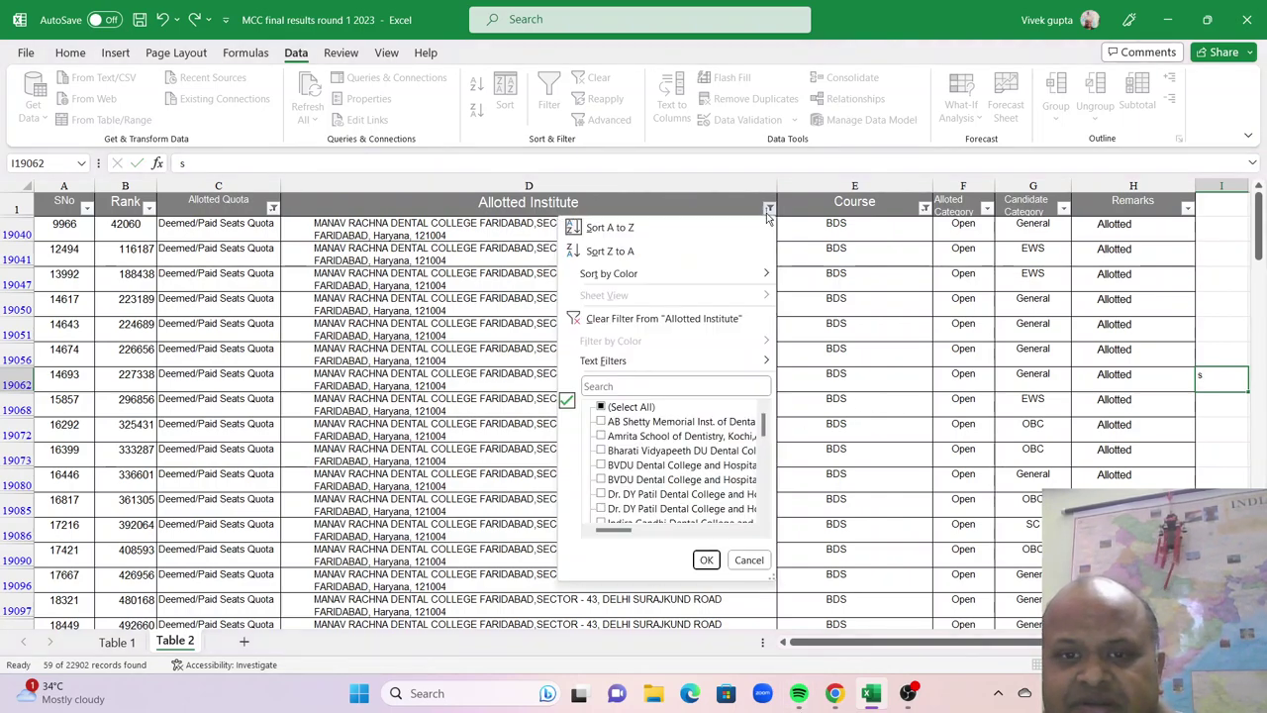
click(706, 560)
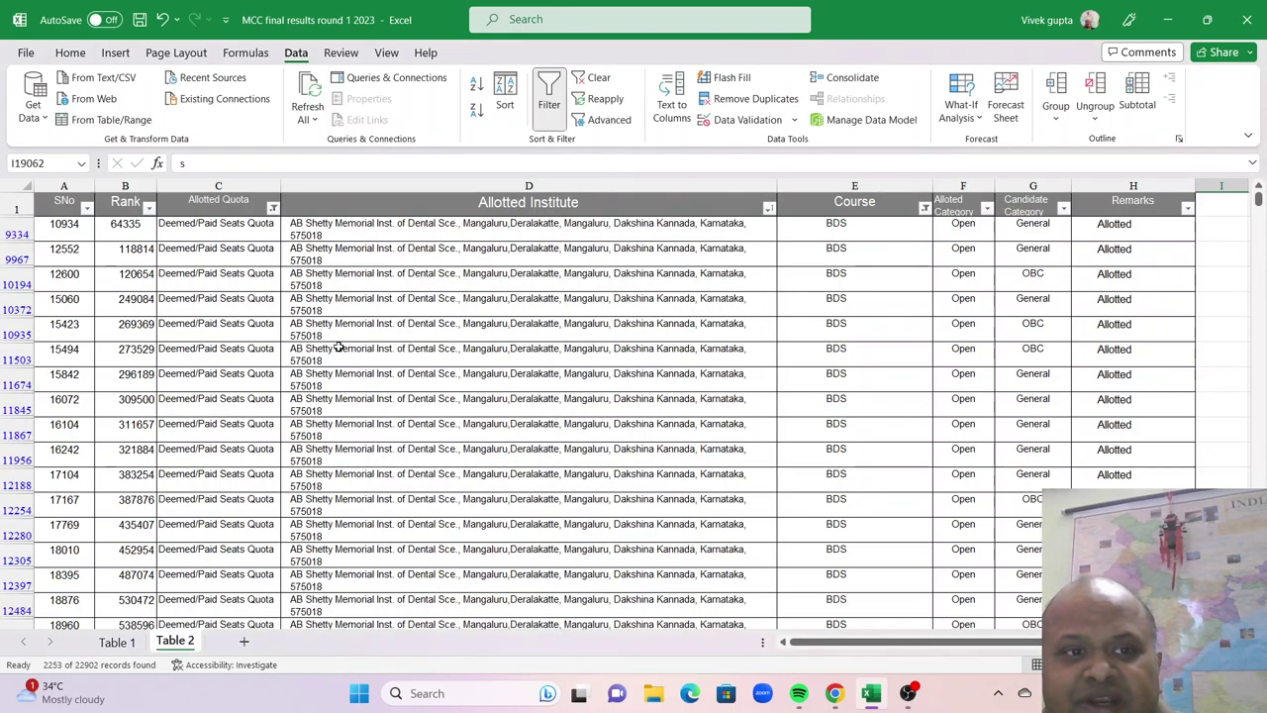
click(272, 209)
click(113, 408)
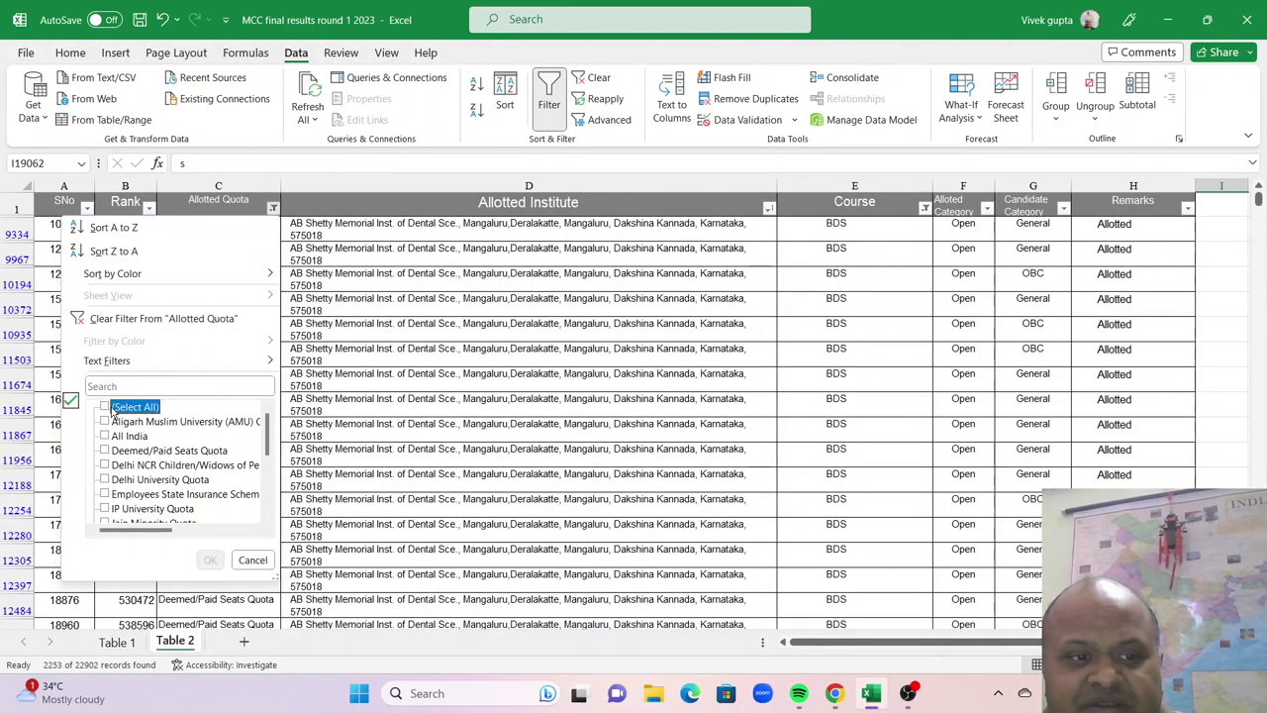
click(116, 436)
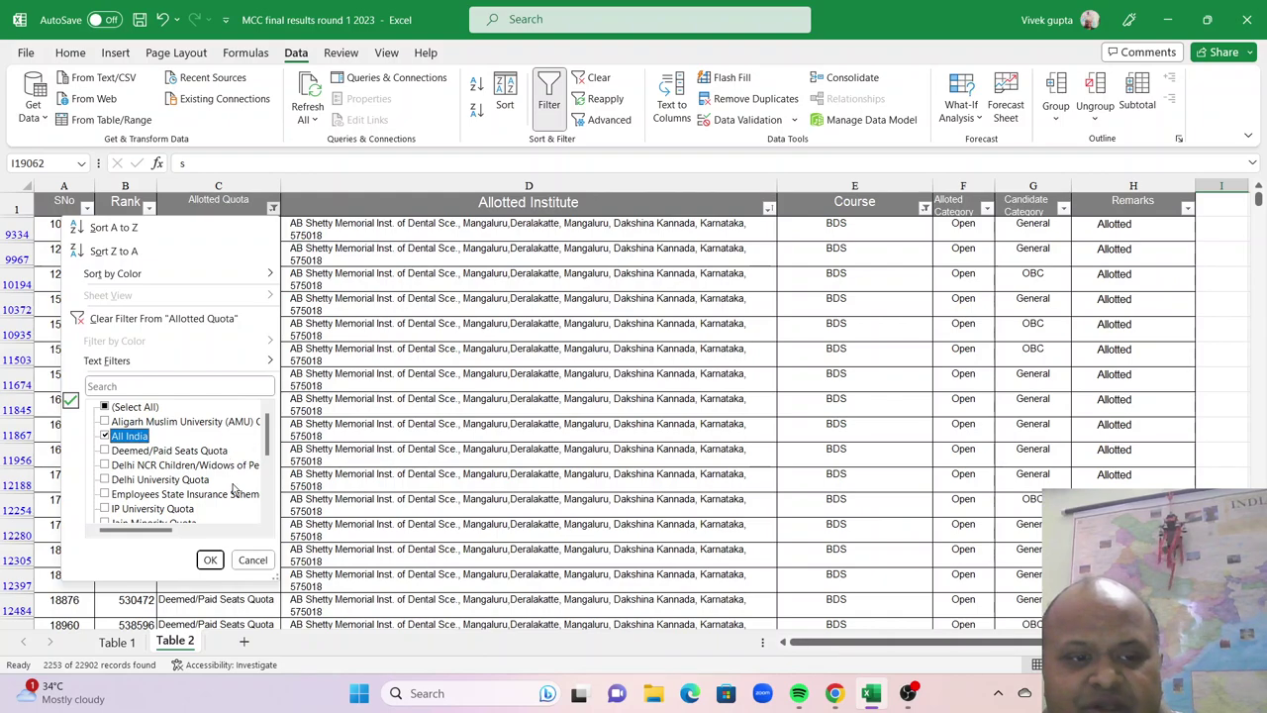
click(210, 559)
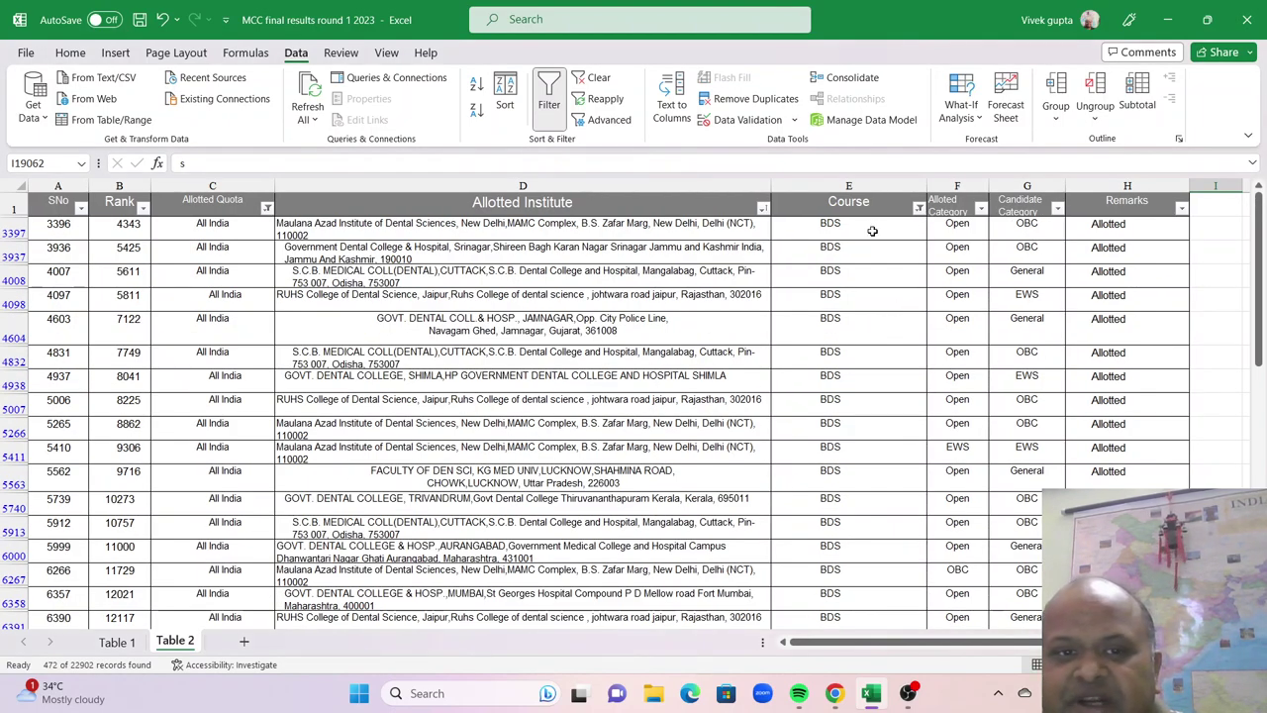
Keep the Course filter on BDS and sort the Allotted Institute column from A to Z
click(916, 211)
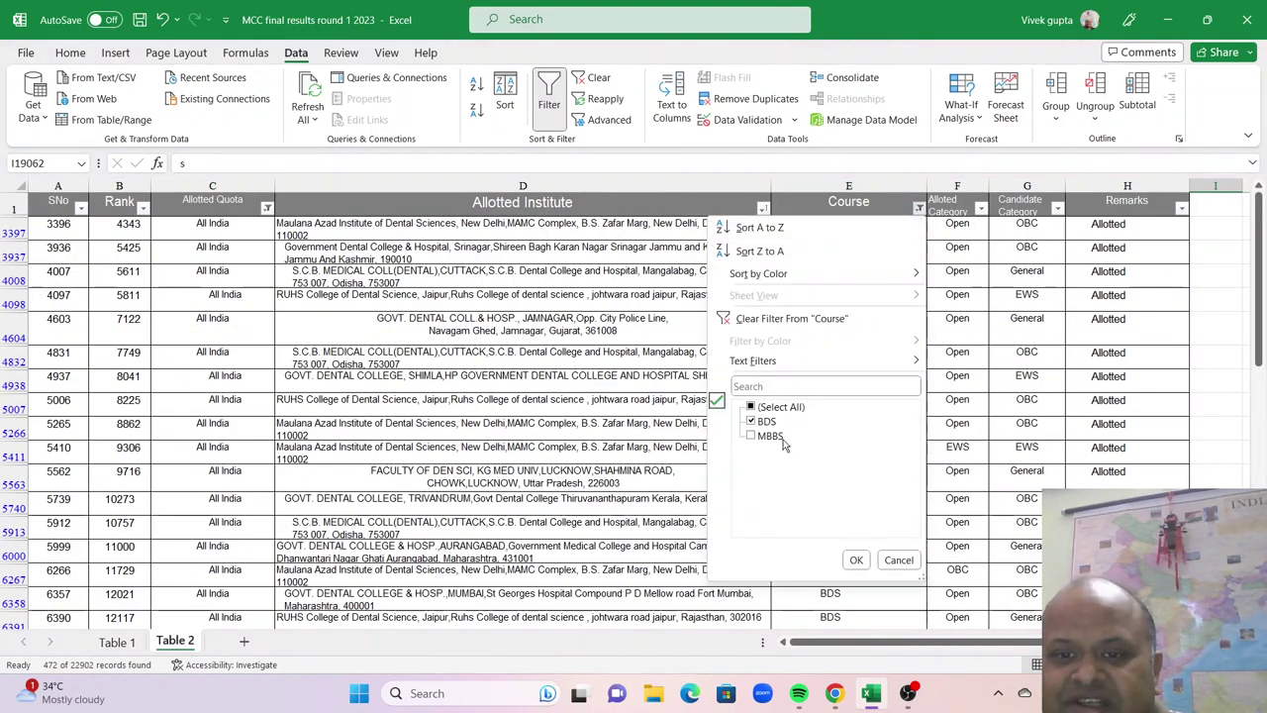
click(854, 558)
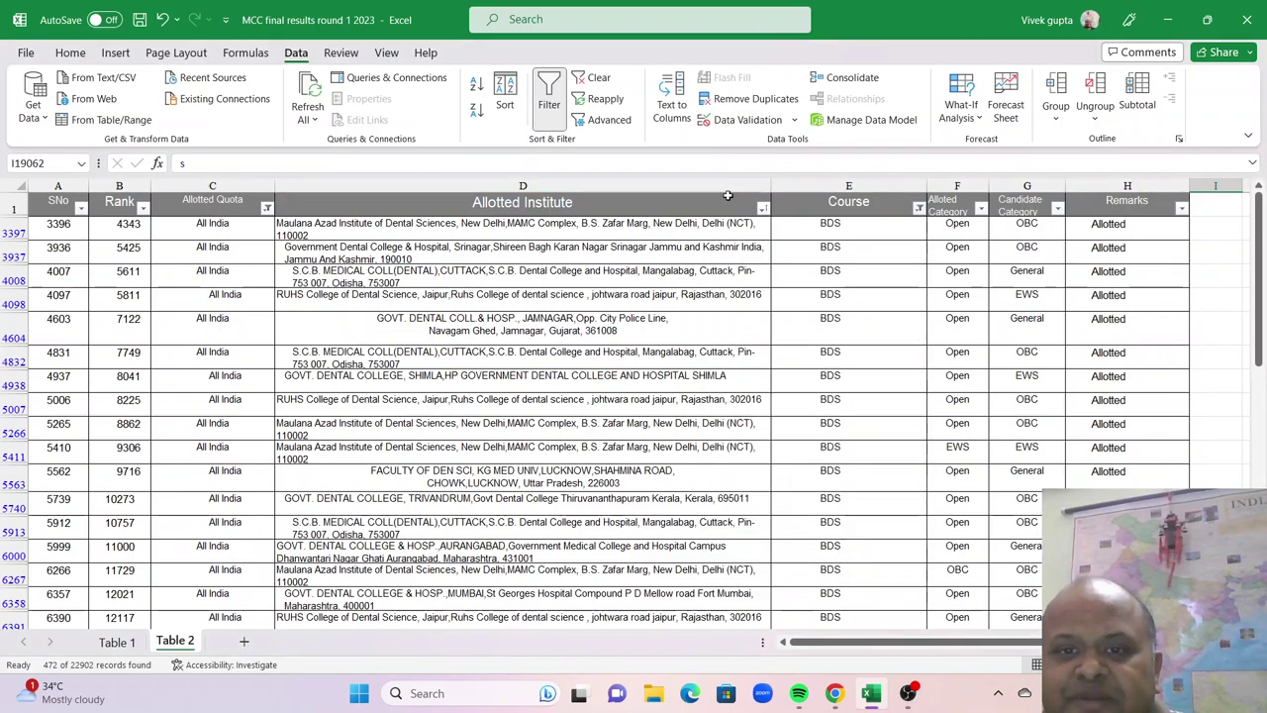
click(762, 208)
click(643, 226)
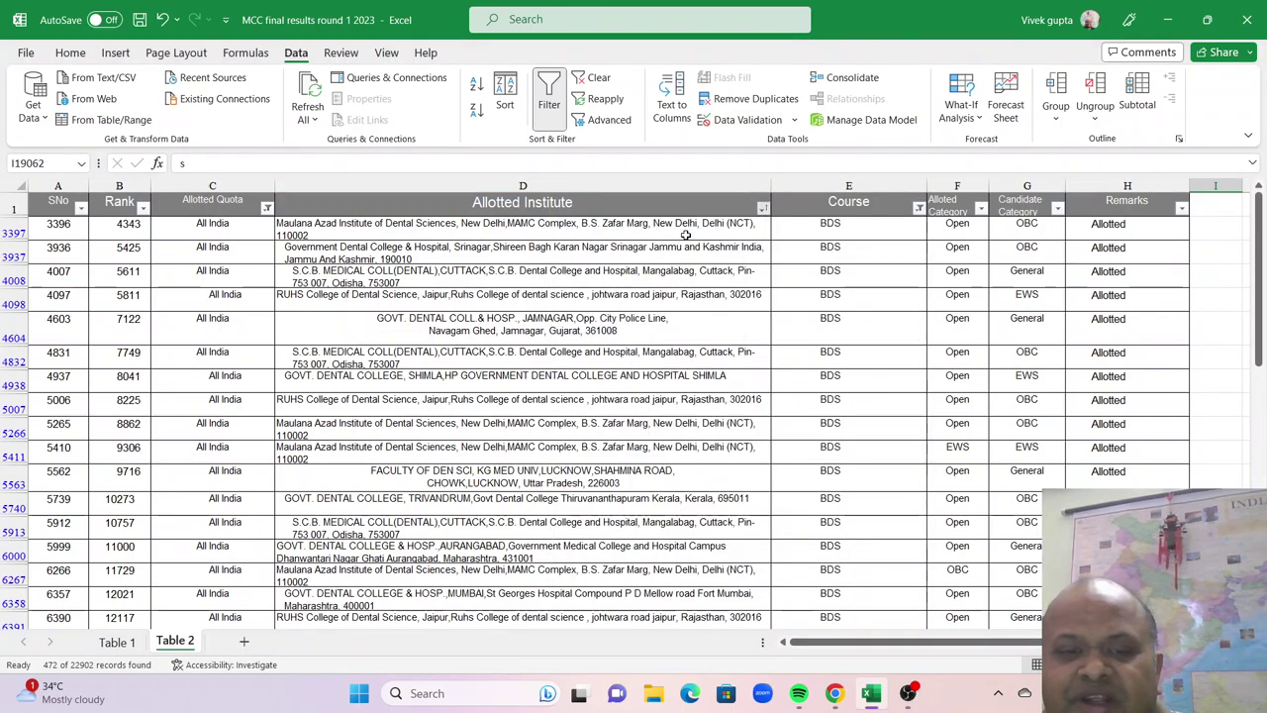
Examine the ranks and categories allotted under the All India quota at each BDS college, from Agartala through Hyderabad
click(550, 327)
scroll(550, 326, down, 3)
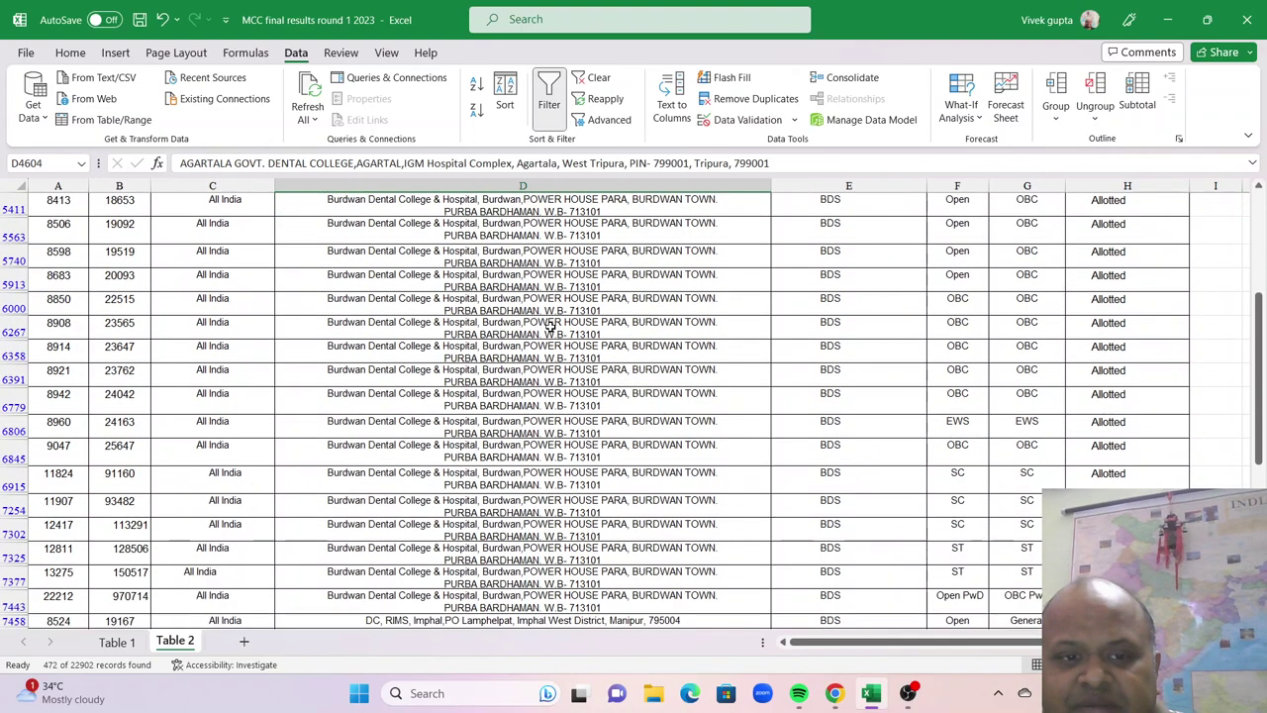
scroll(549, 327, down, 3)
scroll(549, 327, down, 1)
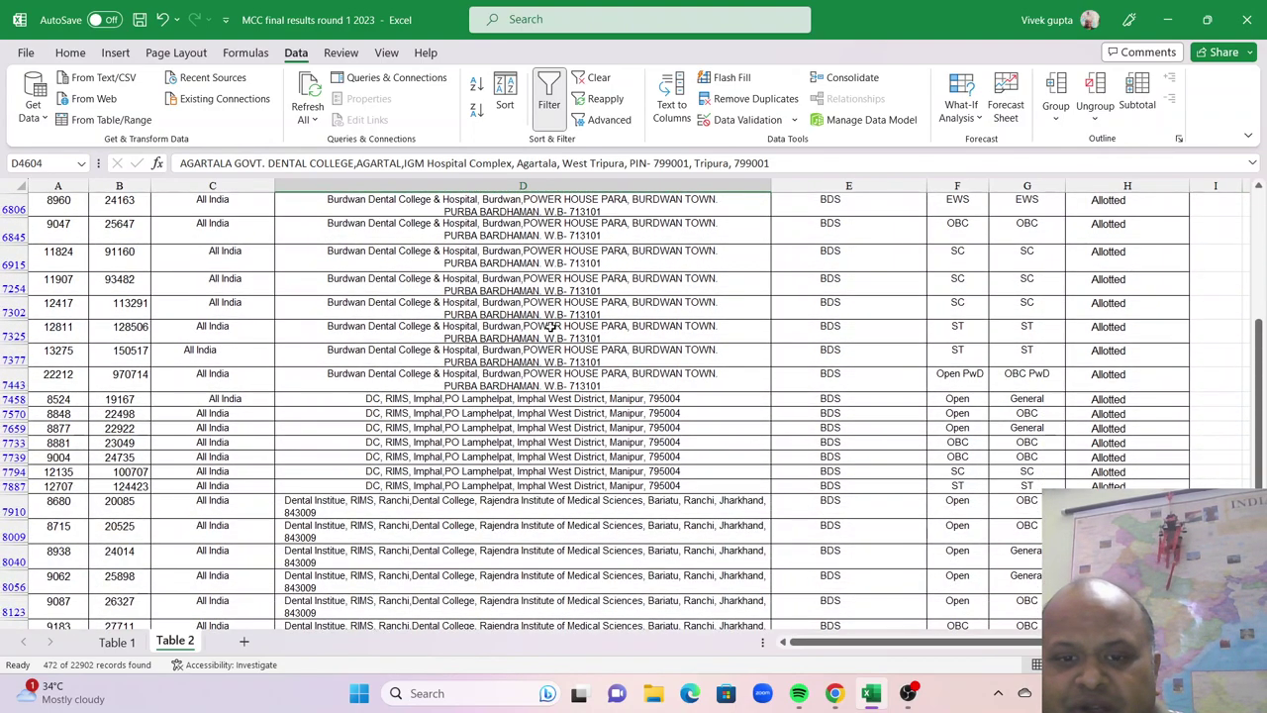
click(599, 441)
scroll(599, 438, down, 2)
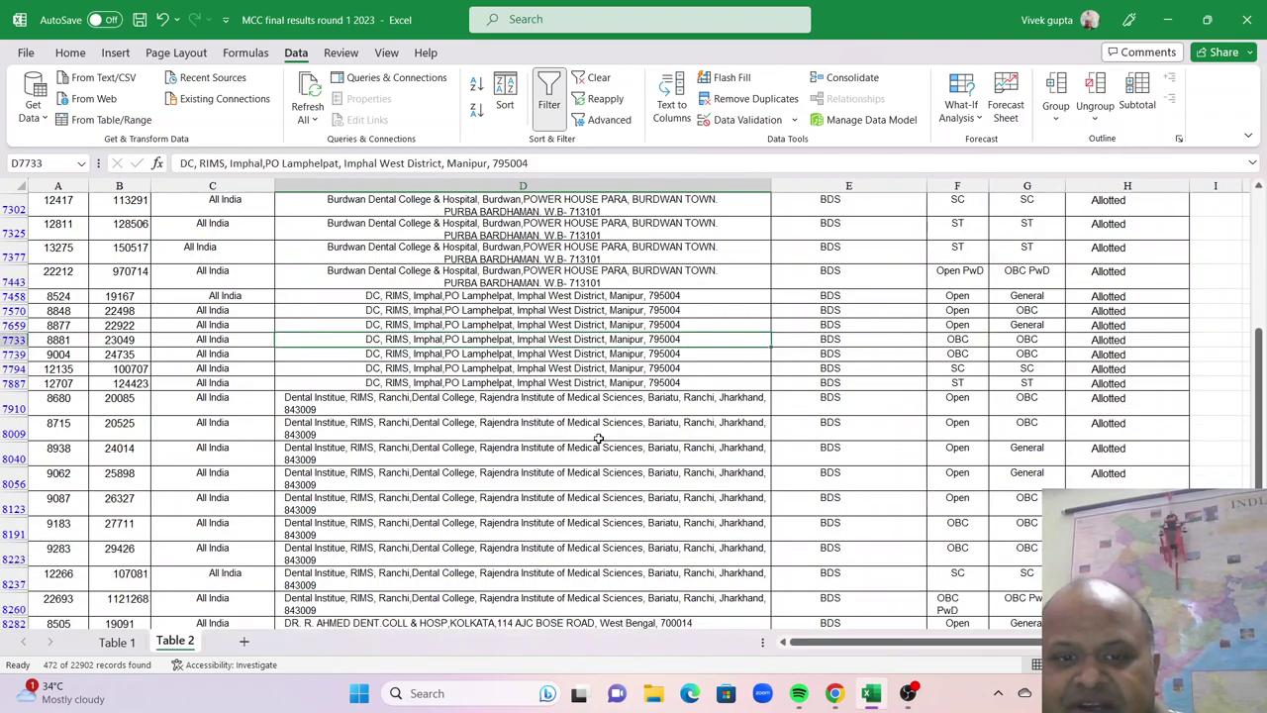
scroll(599, 439, down, 5)
scroll(599, 439, down, 5)
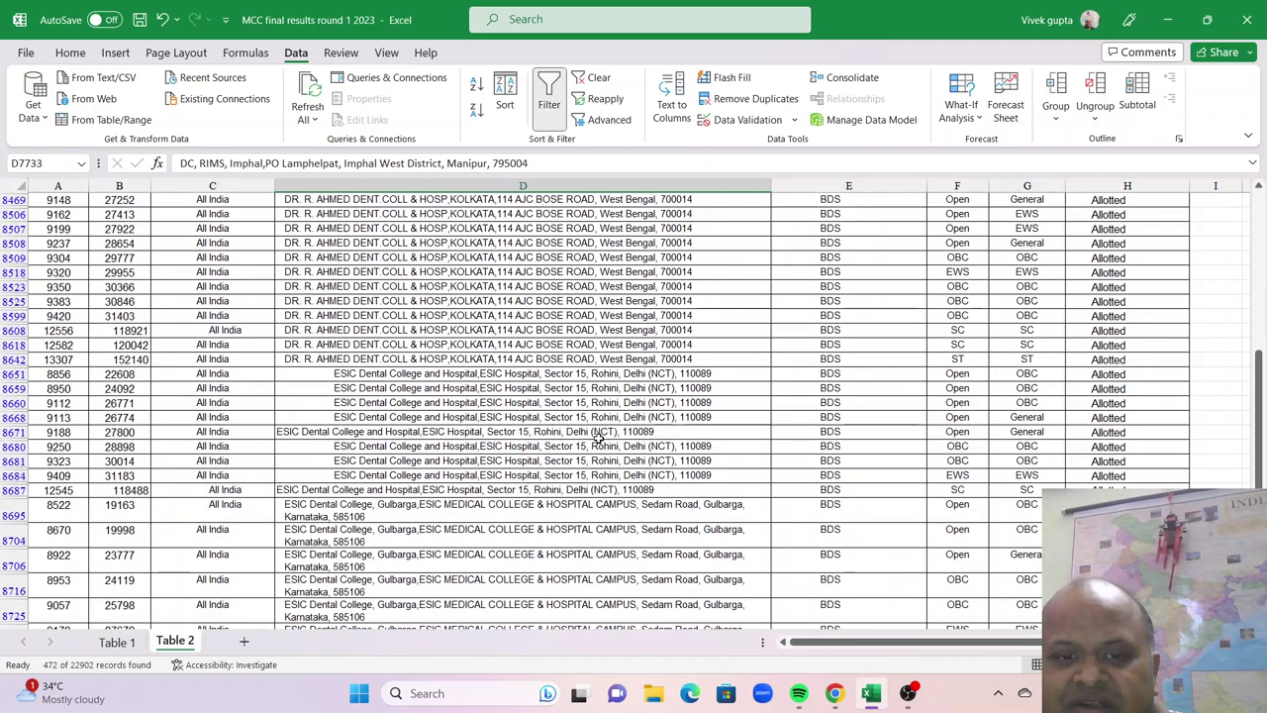
scroll(618, 420, down, 3)
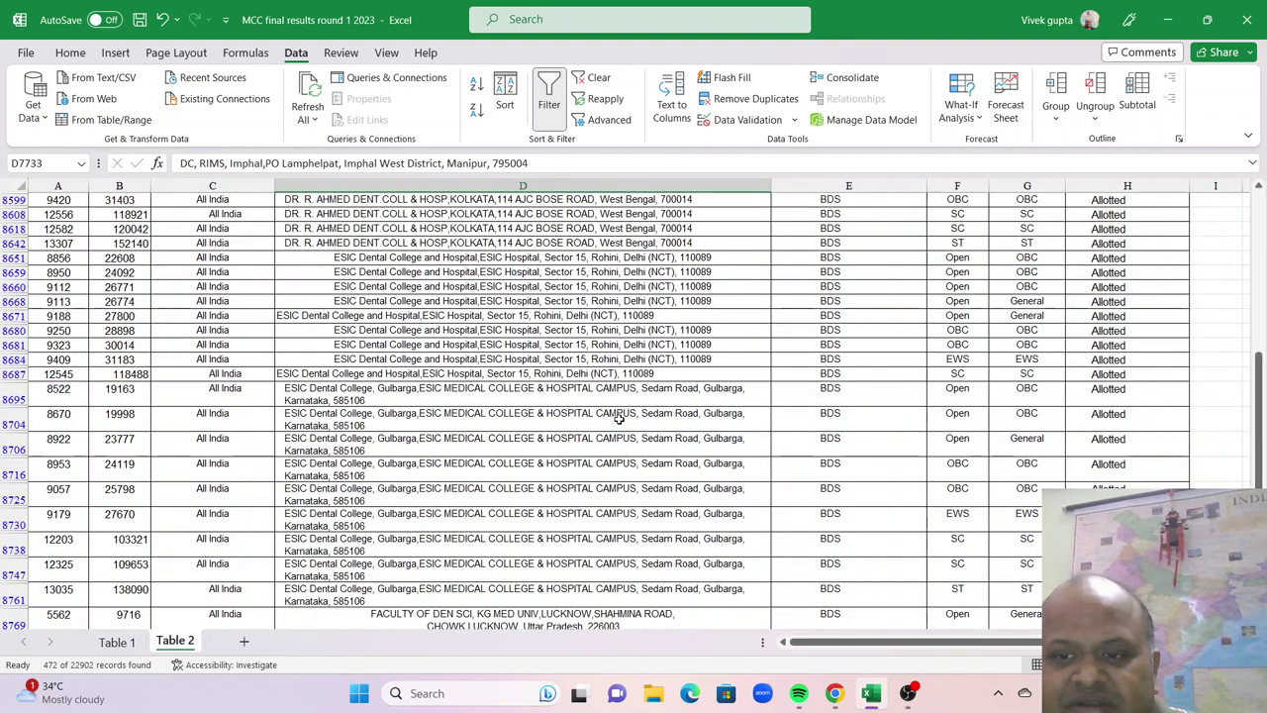
scroll(619, 420, down, 1)
scroll(619, 419, down, 5)
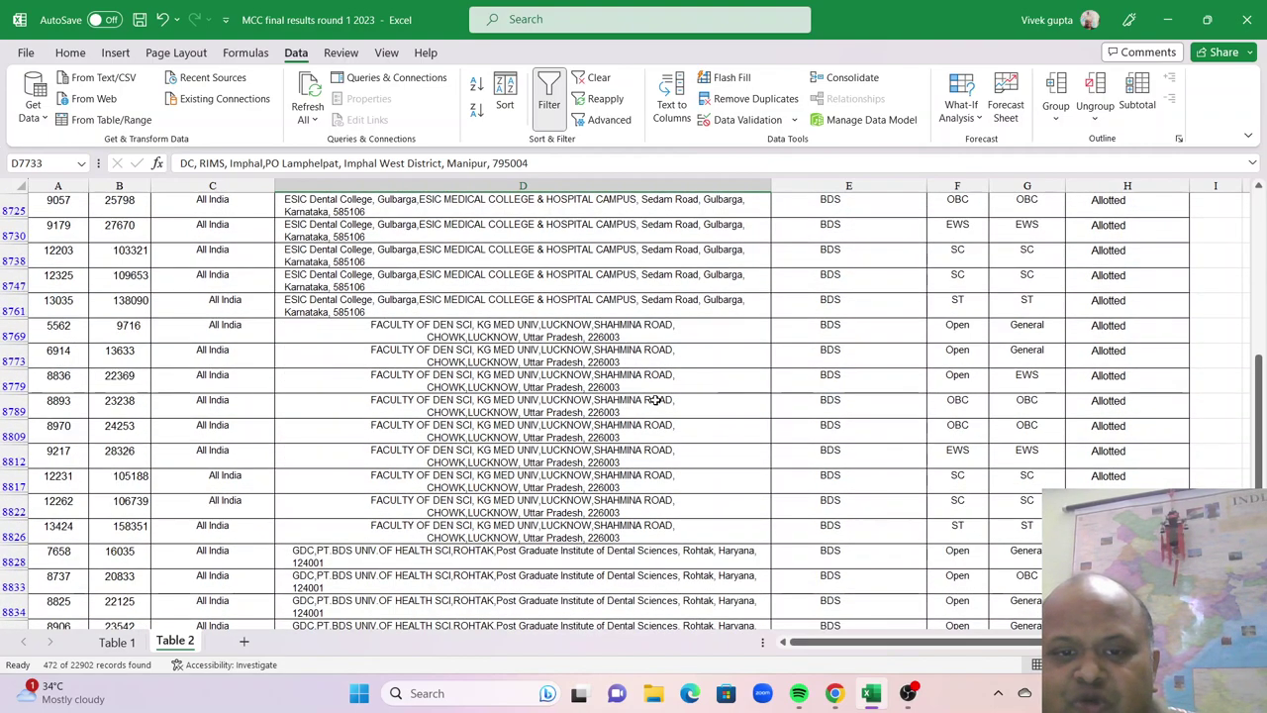
click(658, 359)
scroll(613, 459, down, 1)
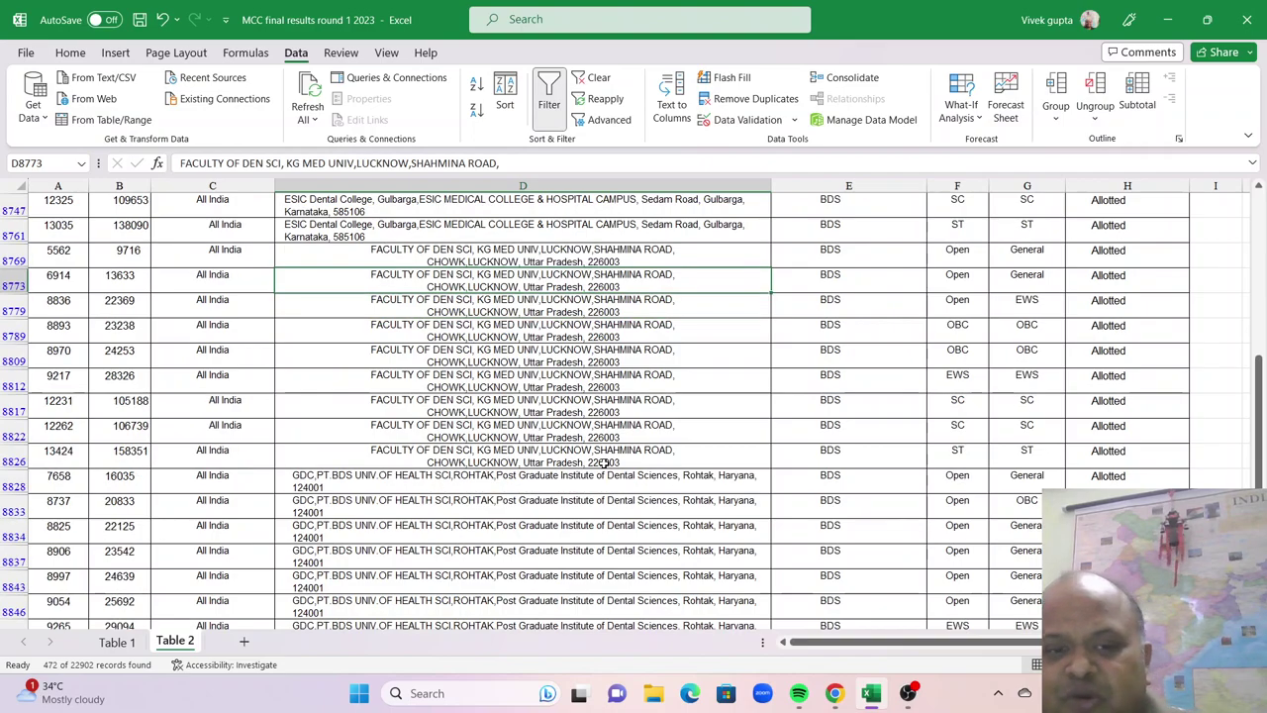
scroll(604, 463, down, 5)
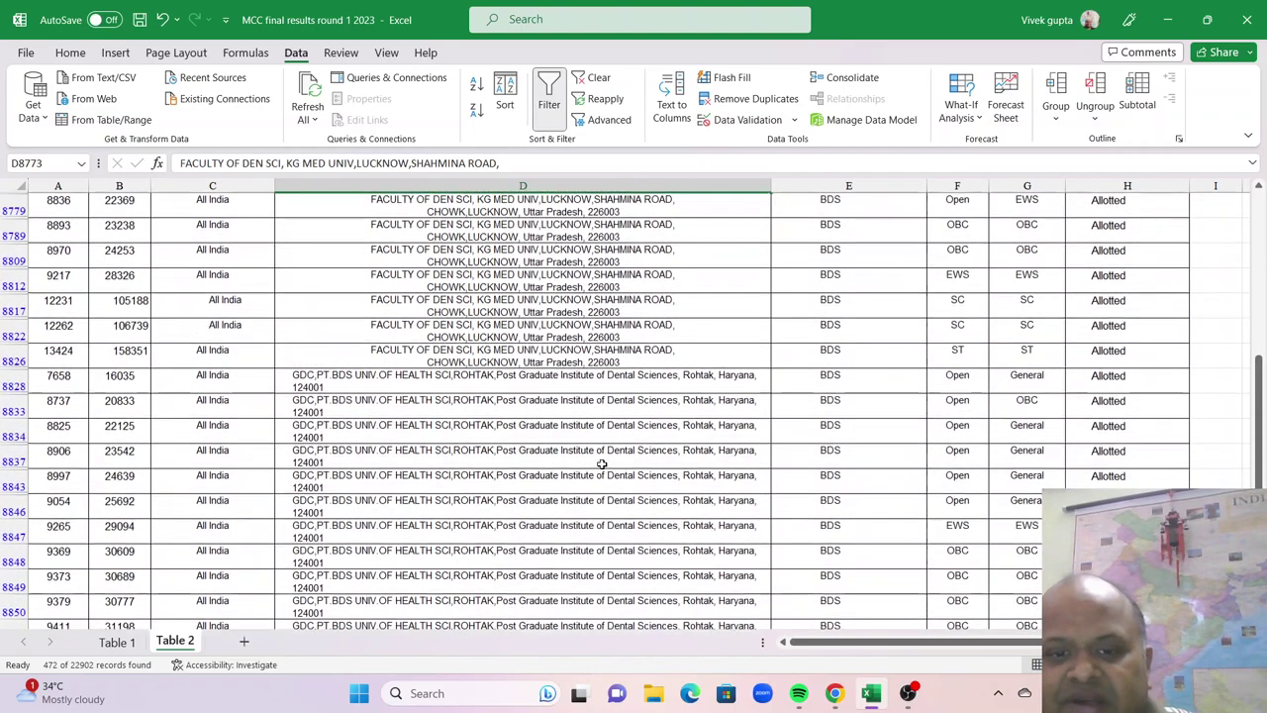
scroll(601, 464, down, 3)
scroll(600, 465, up, 3)
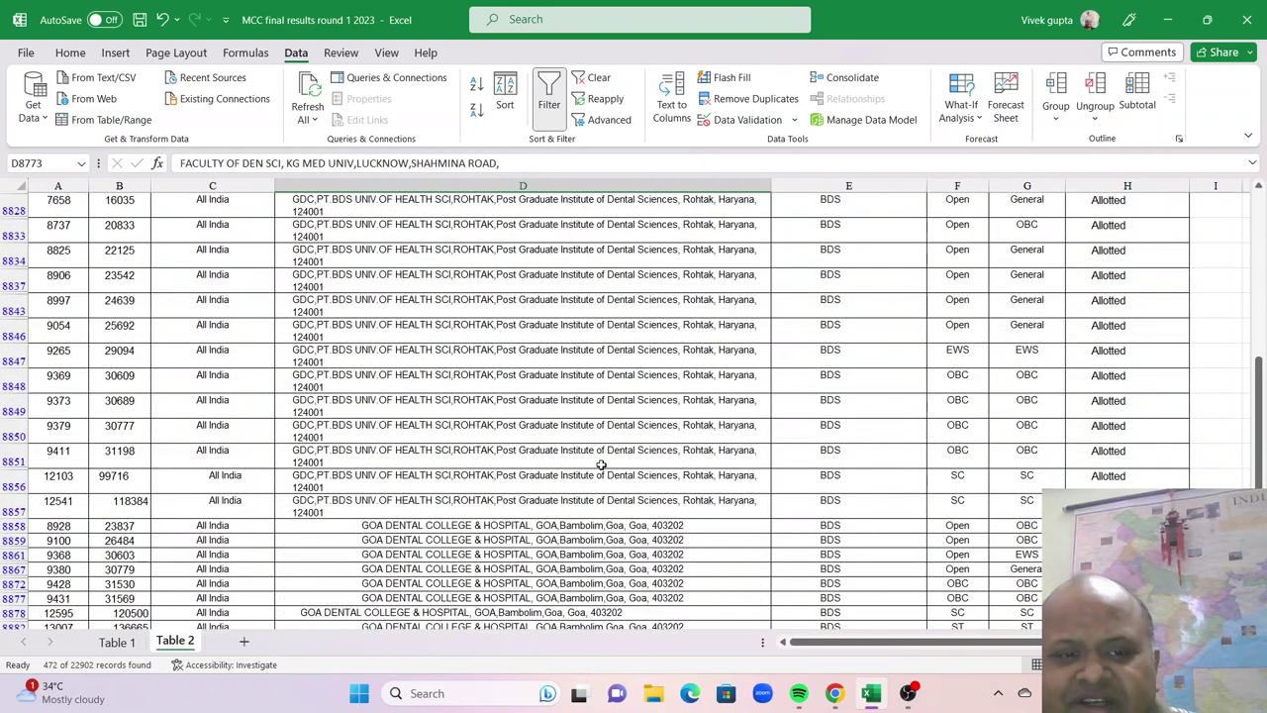
scroll(601, 465, down, 5)
scroll(601, 465, down, 10)
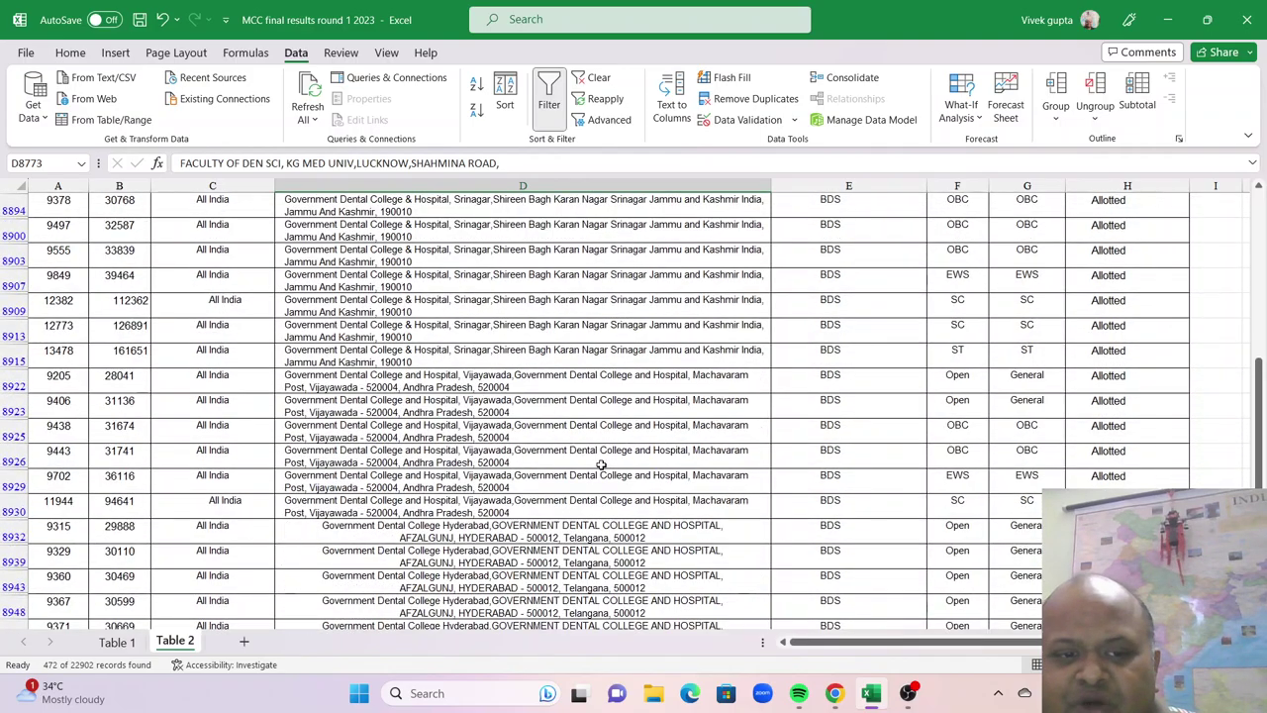
scroll(601, 464, up, 3)
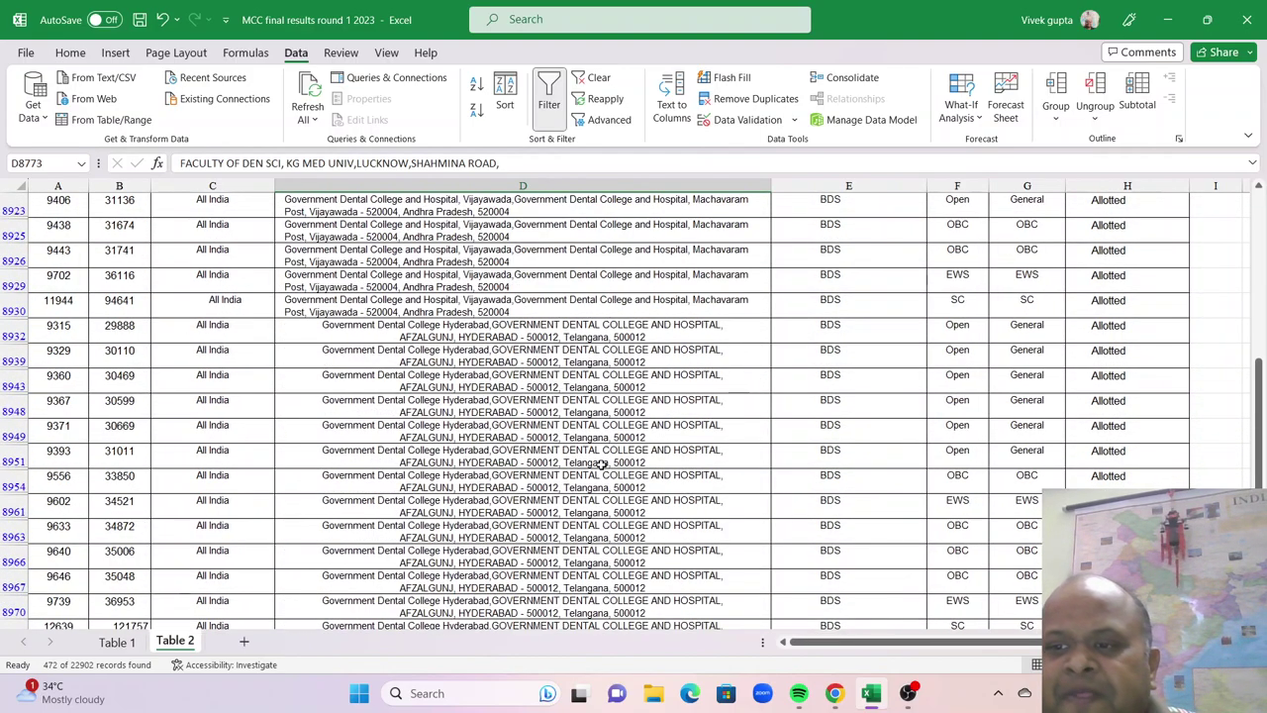
drag(1258, 415, 1259, 228)
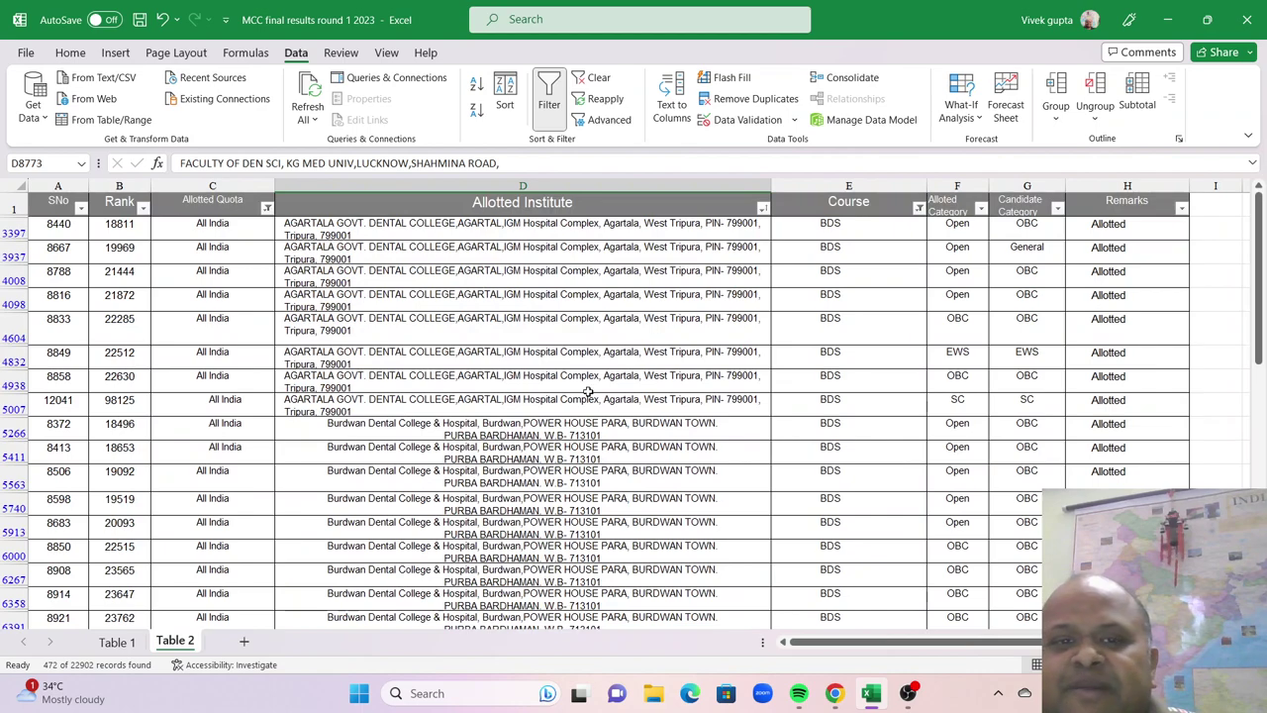
click(582, 361)
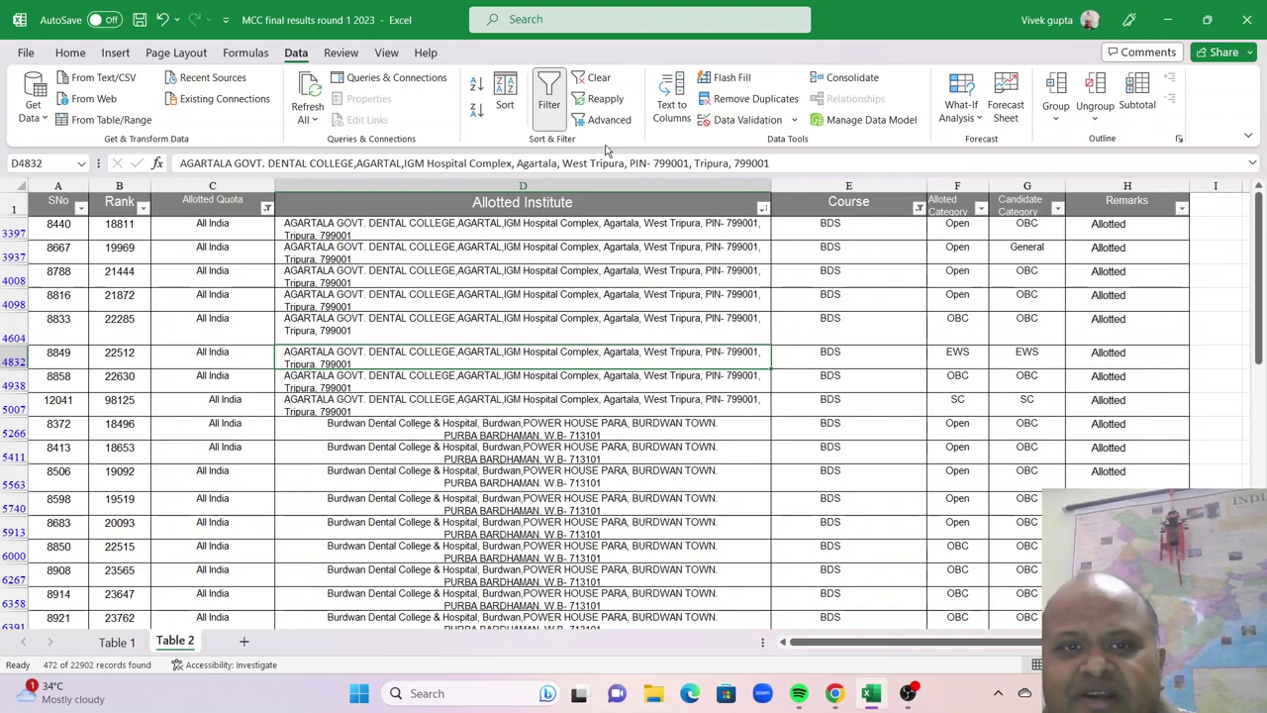
Remove all filters, turn filtering back on, and limit the Allotted Quota column to Deemed/Paid Seats Quota
click(542, 97)
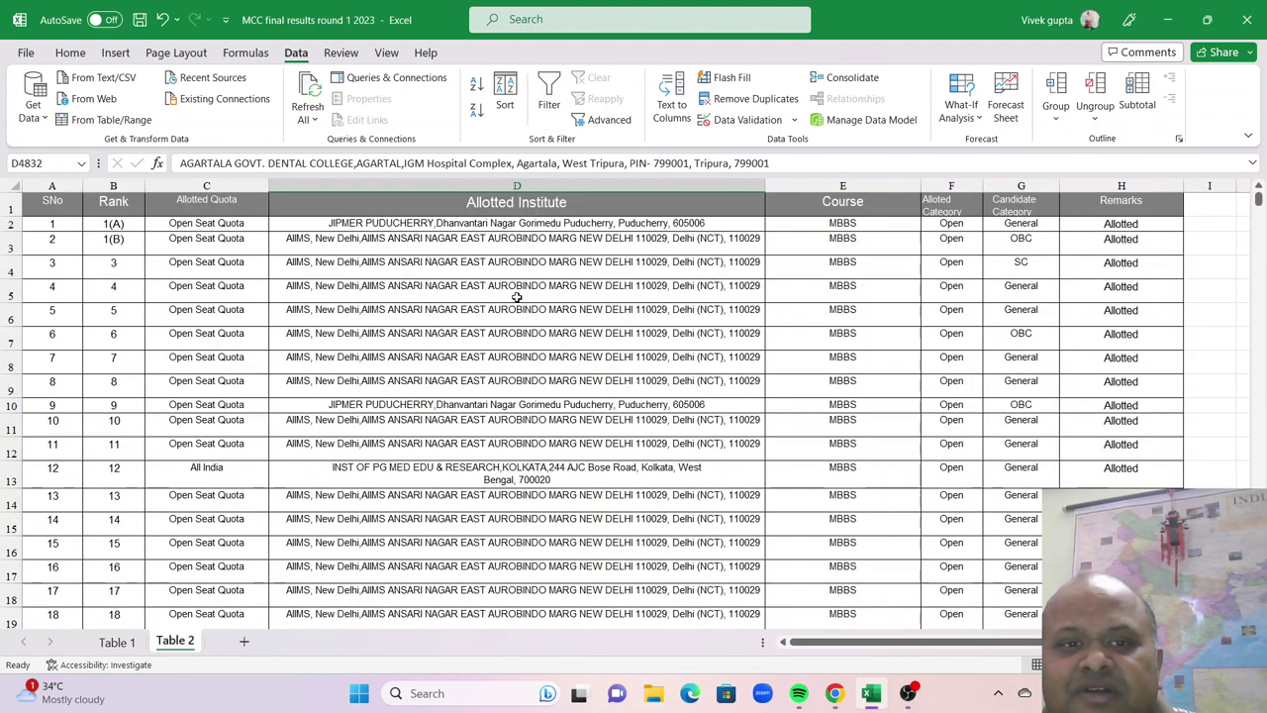
click(548, 99)
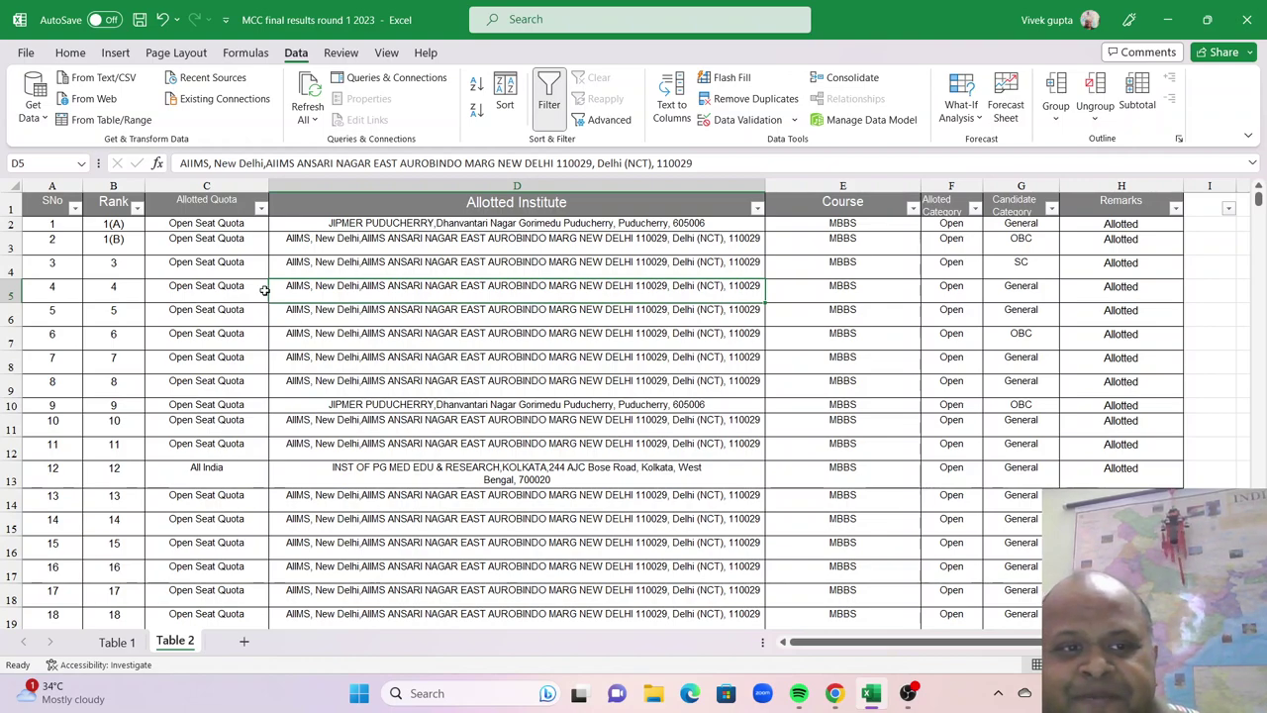
click(263, 212)
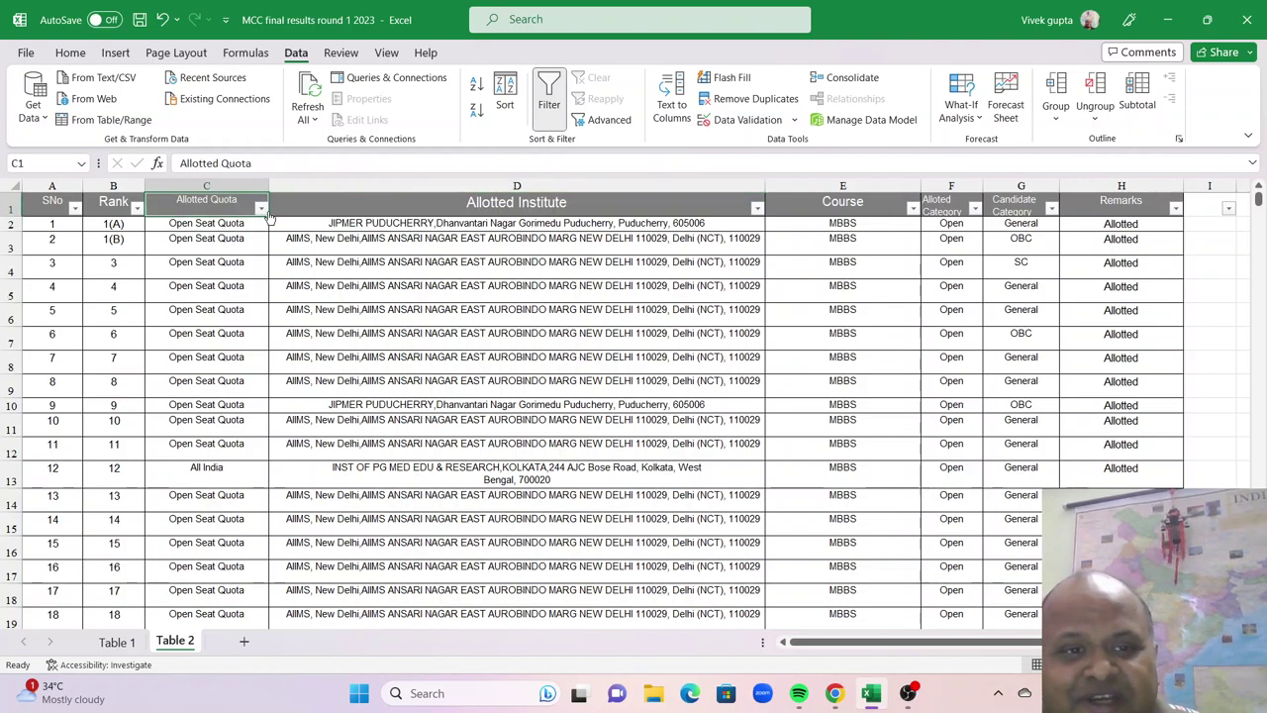
click(262, 208)
click(94, 407)
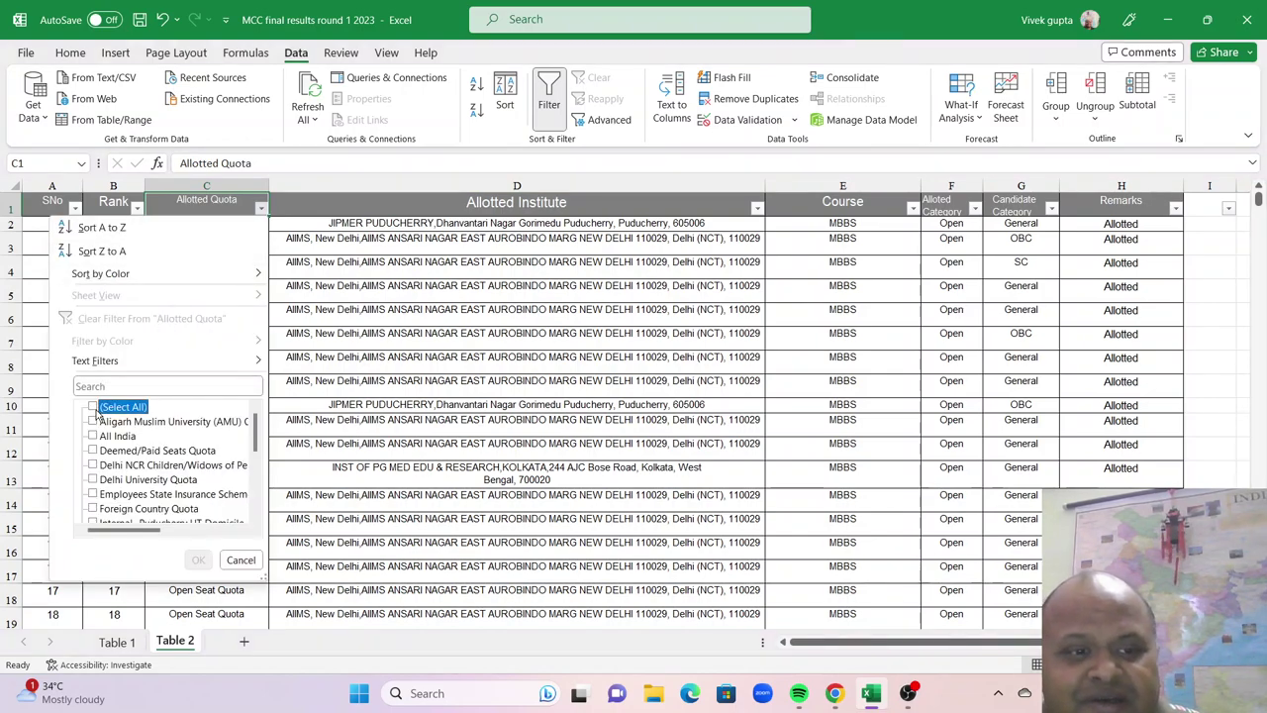
click(93, 451)
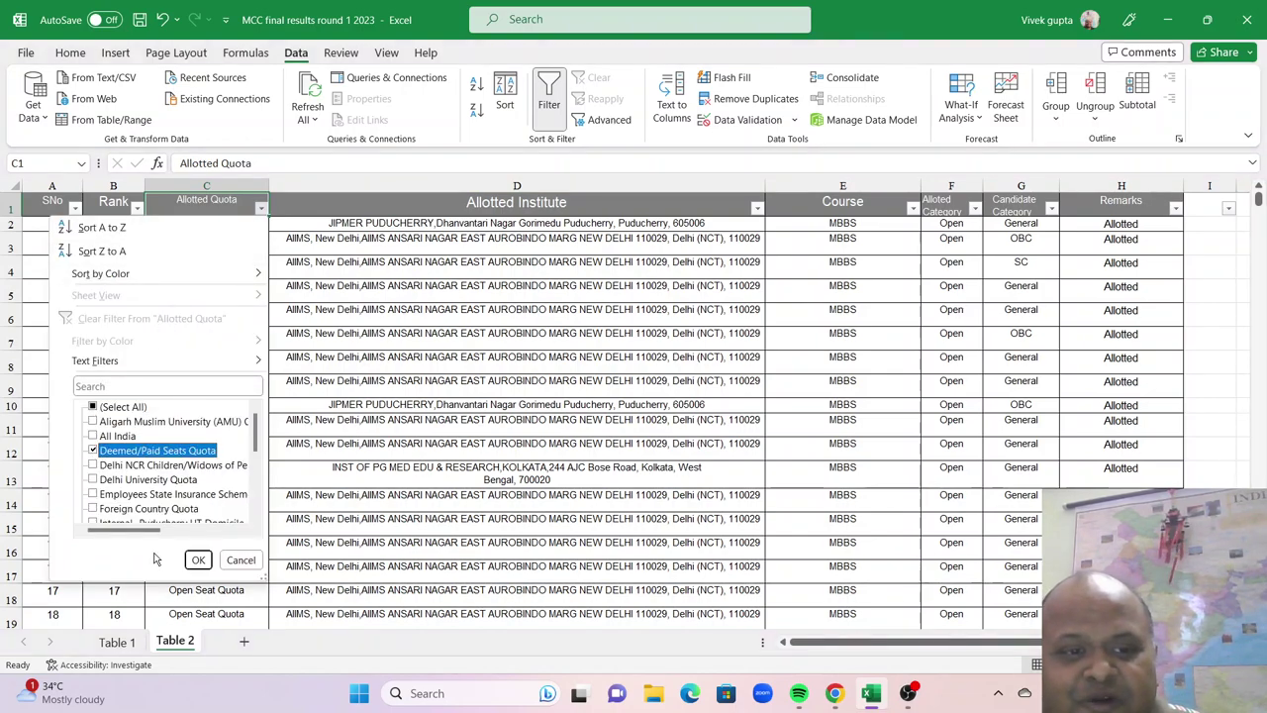
click(198, 560)
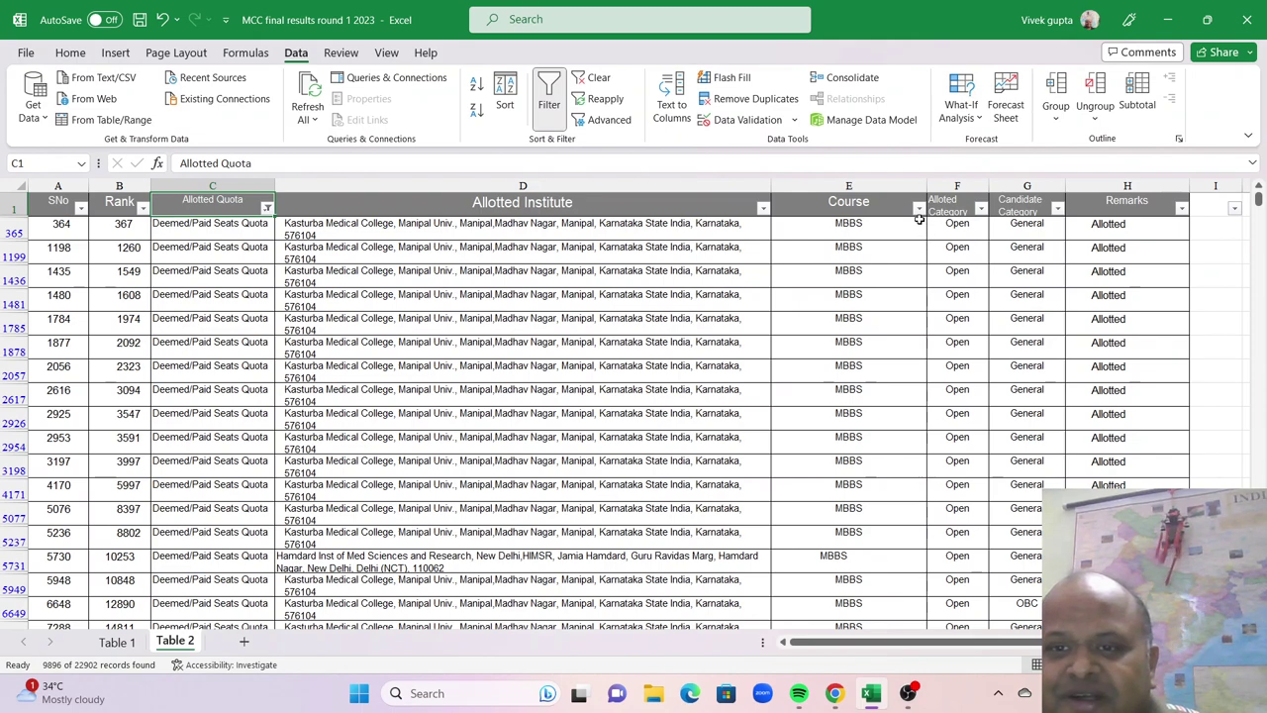
Exclude MBBS from the Course column so that only BDS rows are included
click(919, 208)
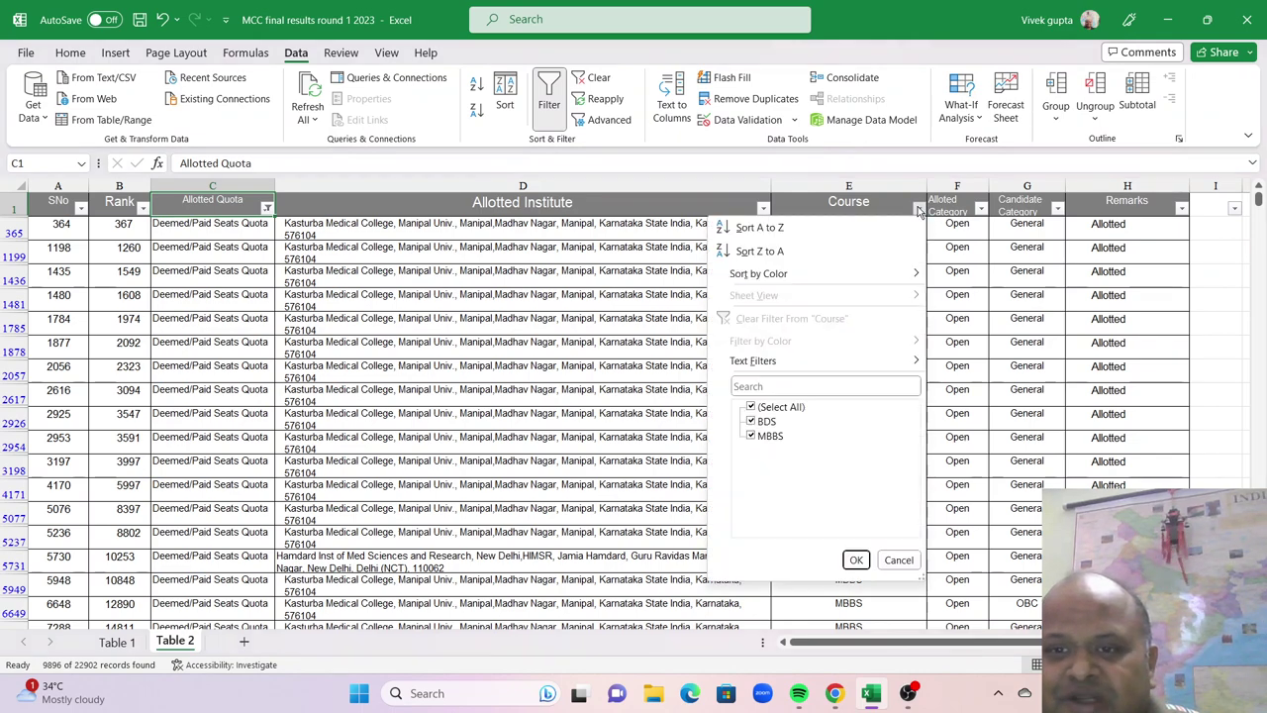
click(751, 435)
click(856, 561)
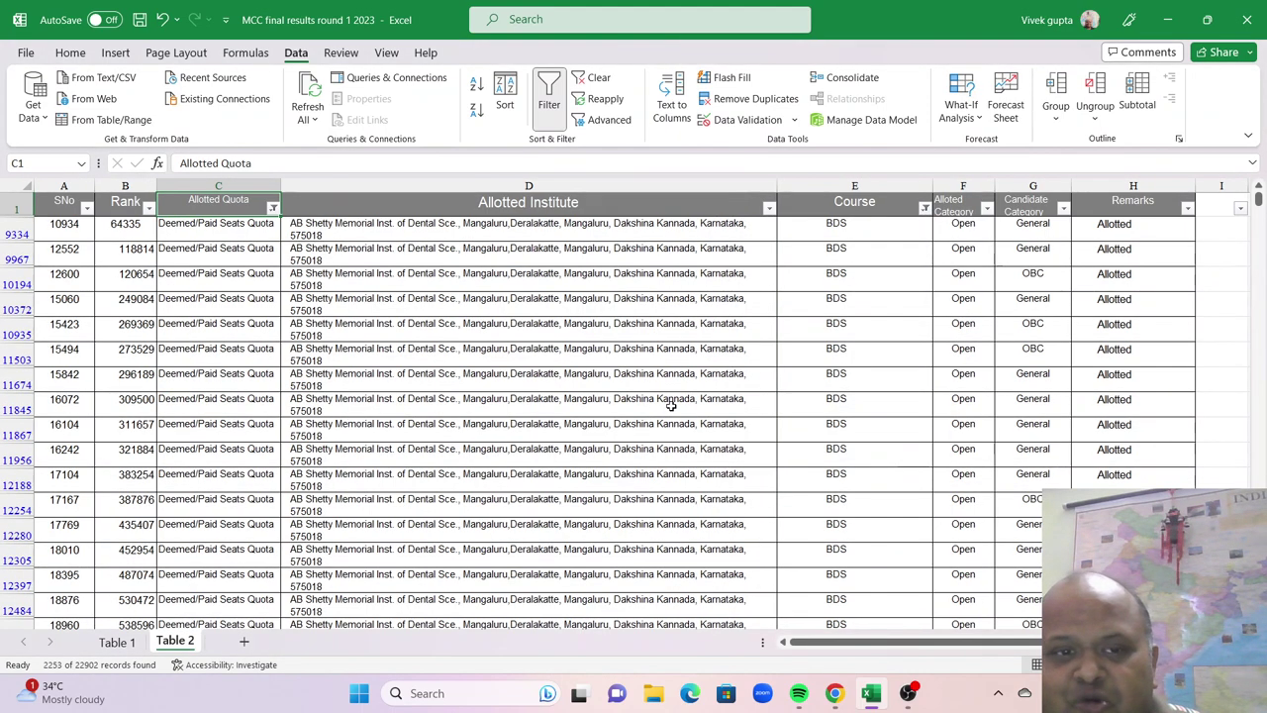
click(530, 357)
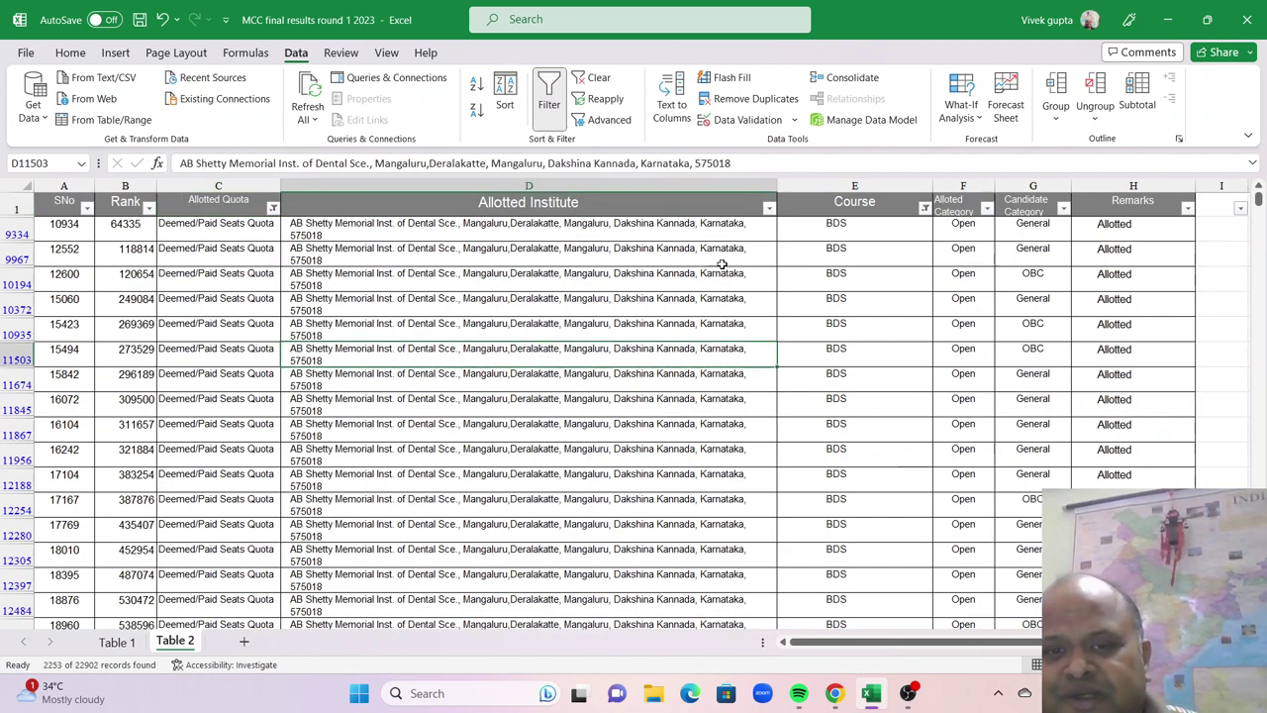
Filter the Allotted Institute column to Manav Rachna Dental College by searching for "manav"
click(770, 208)
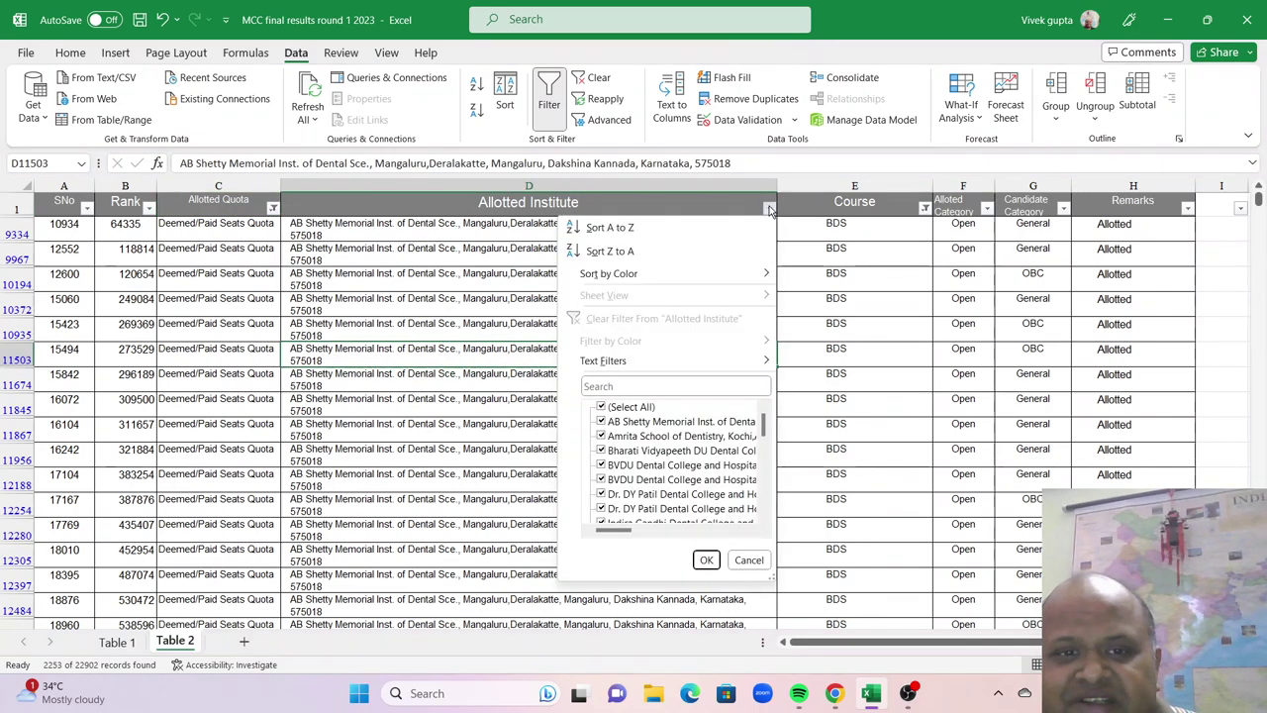
click(601, 408)
mouse_move(634, 530)
mouse_down()
mouse_move(749, 527)
mouse_move(644, 528)
mouse_up()
click(679, 386)
text(manav)
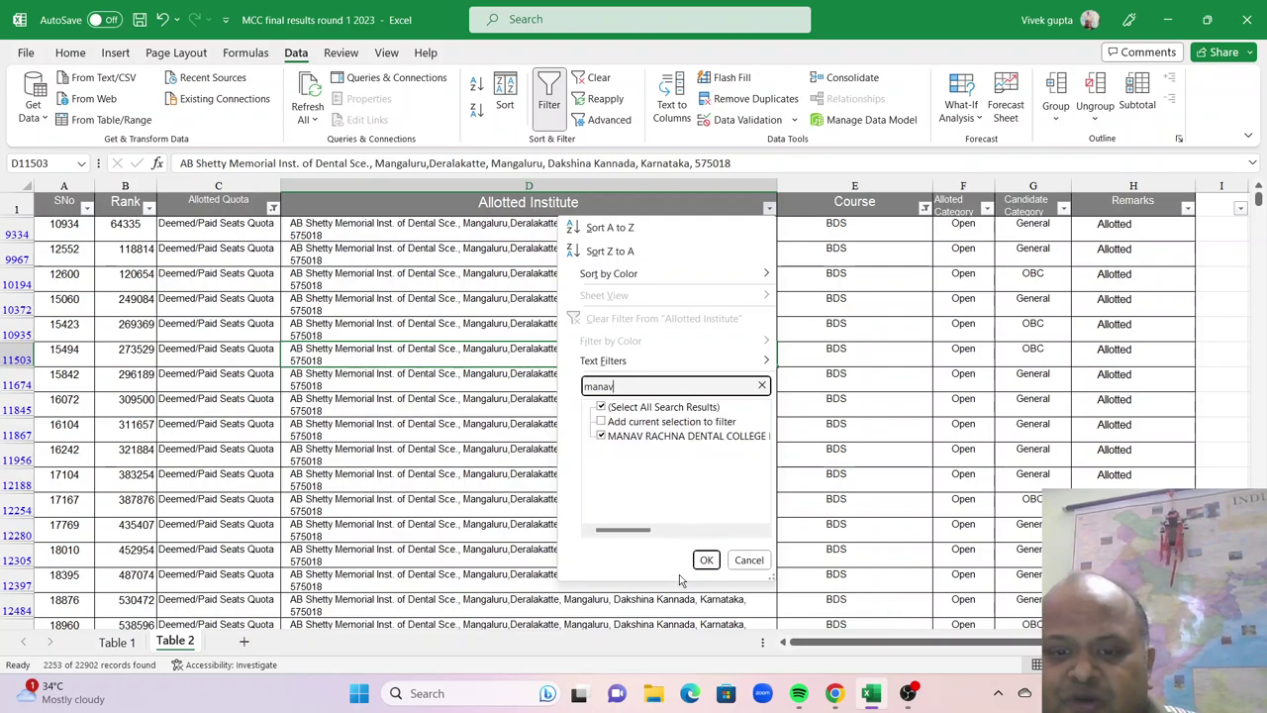
click(707, 562)
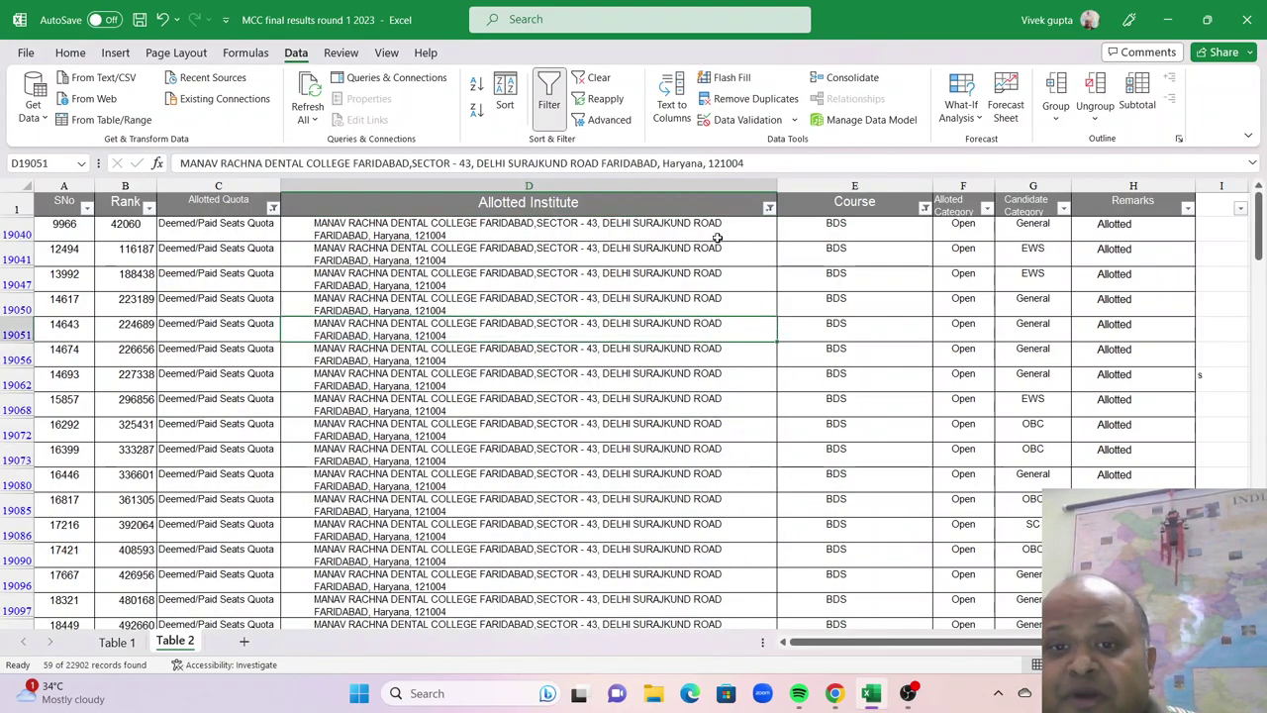
click(717, 238)
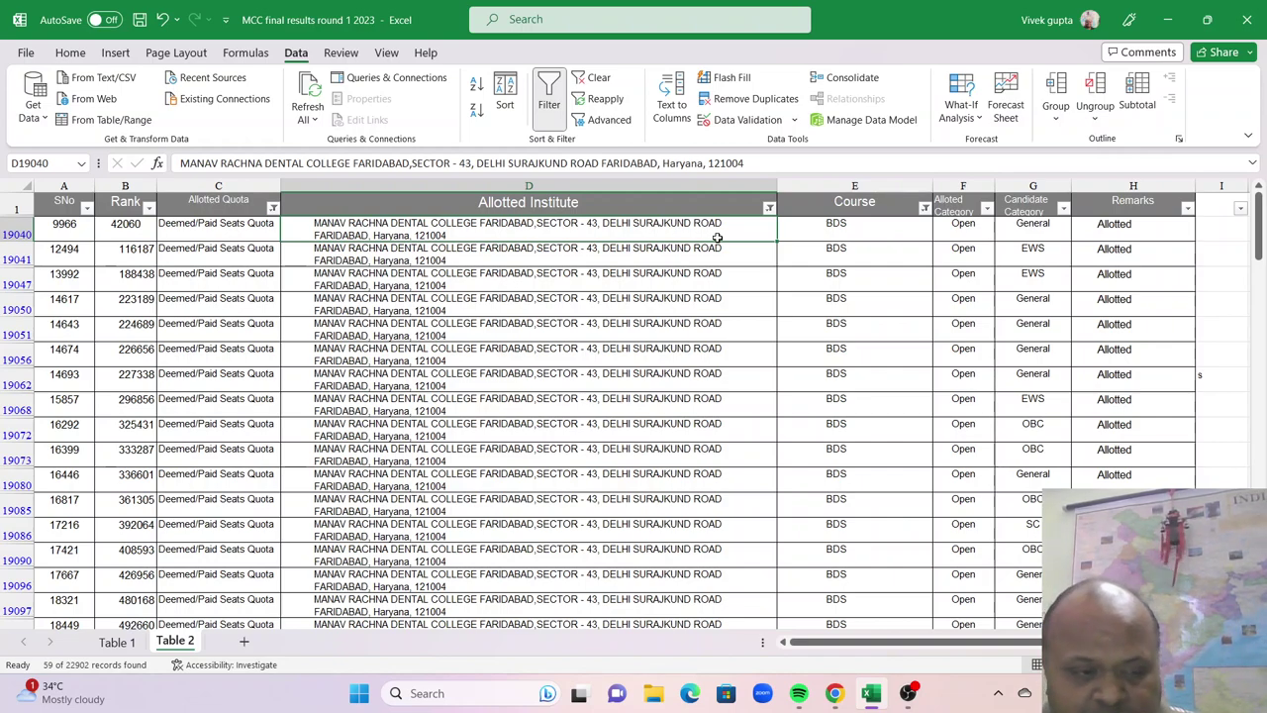
click(681, 373)
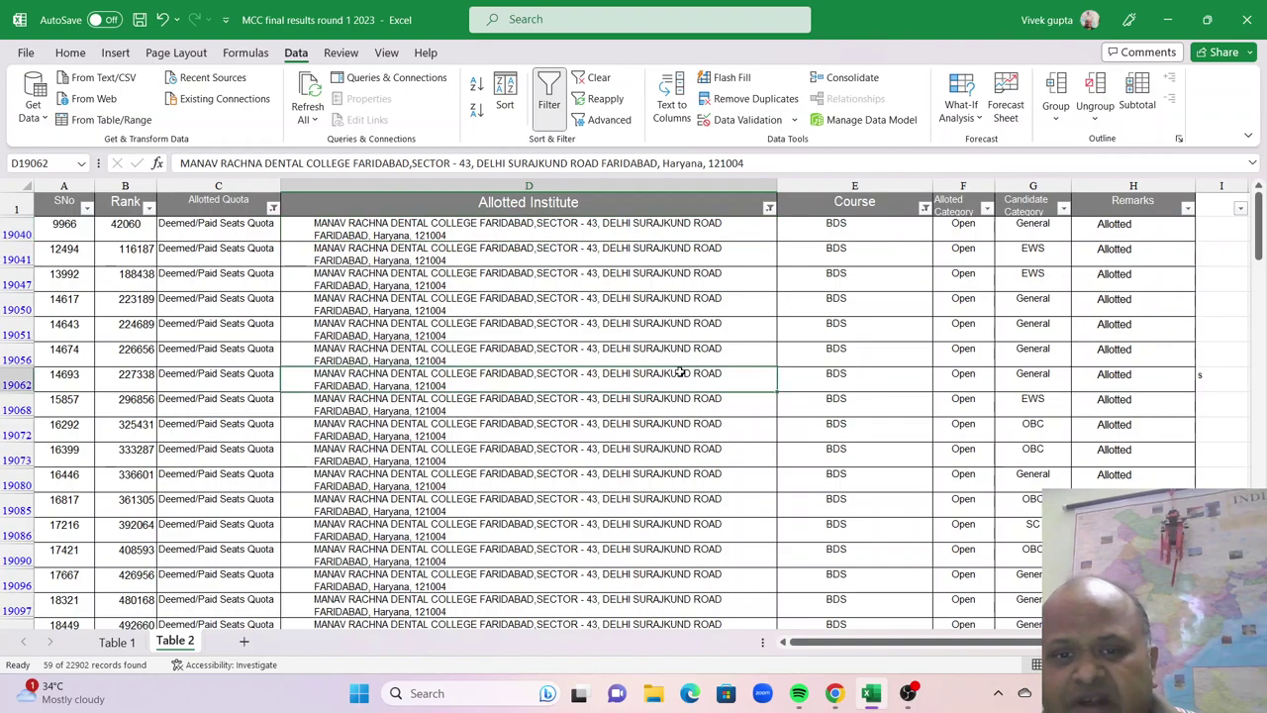
Select the Manav Rachna allotments to count them, and look up the college's Deemed/Paid seats in the final seat matrix PDF in Chrome
mouse_move(650, 241)
mouse_down()
mouse_move(651, 229)
mouse_move(615, 686)
mouse_move(611, 591)
mouse_up()
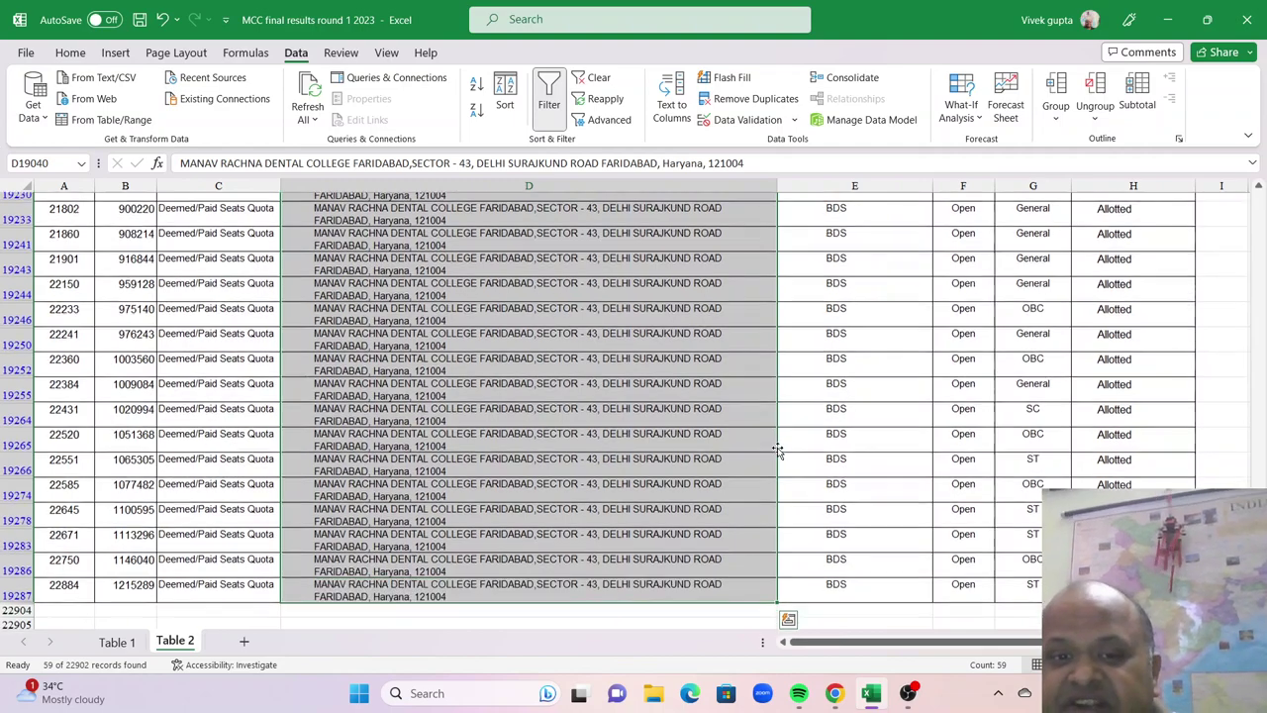
click(835, 693)
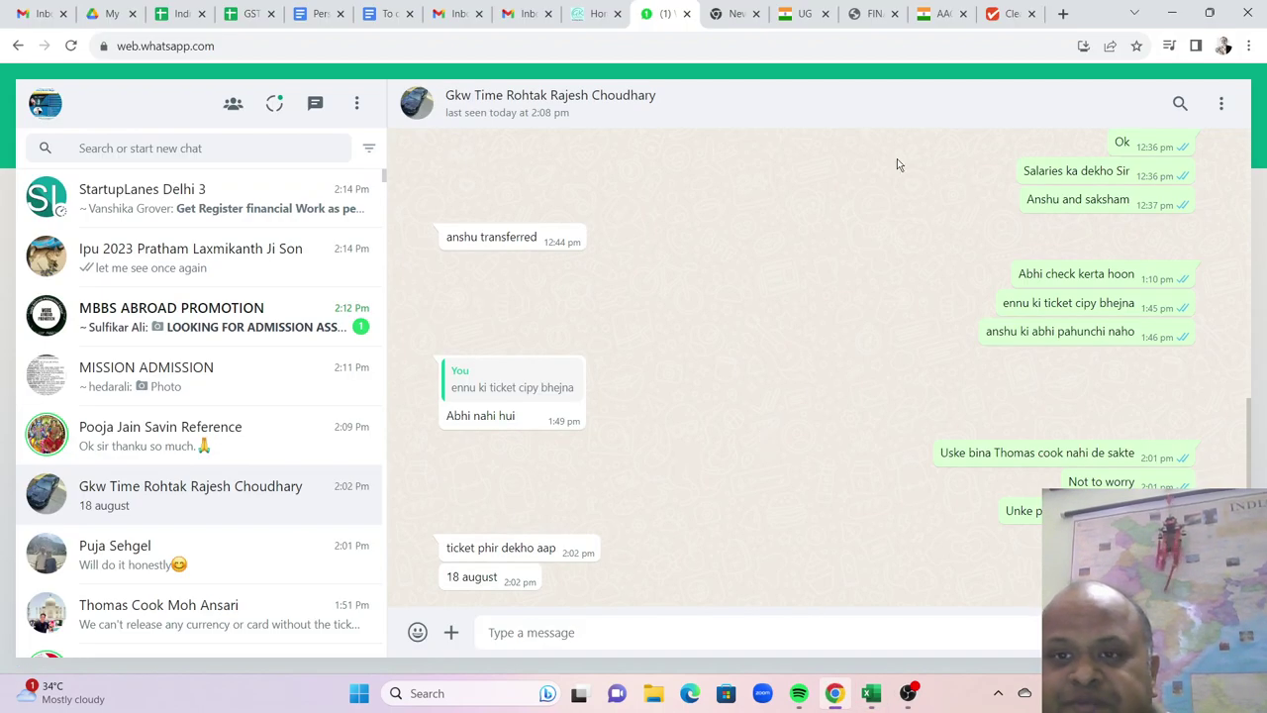
click(1005, 13)
click(943, 13)
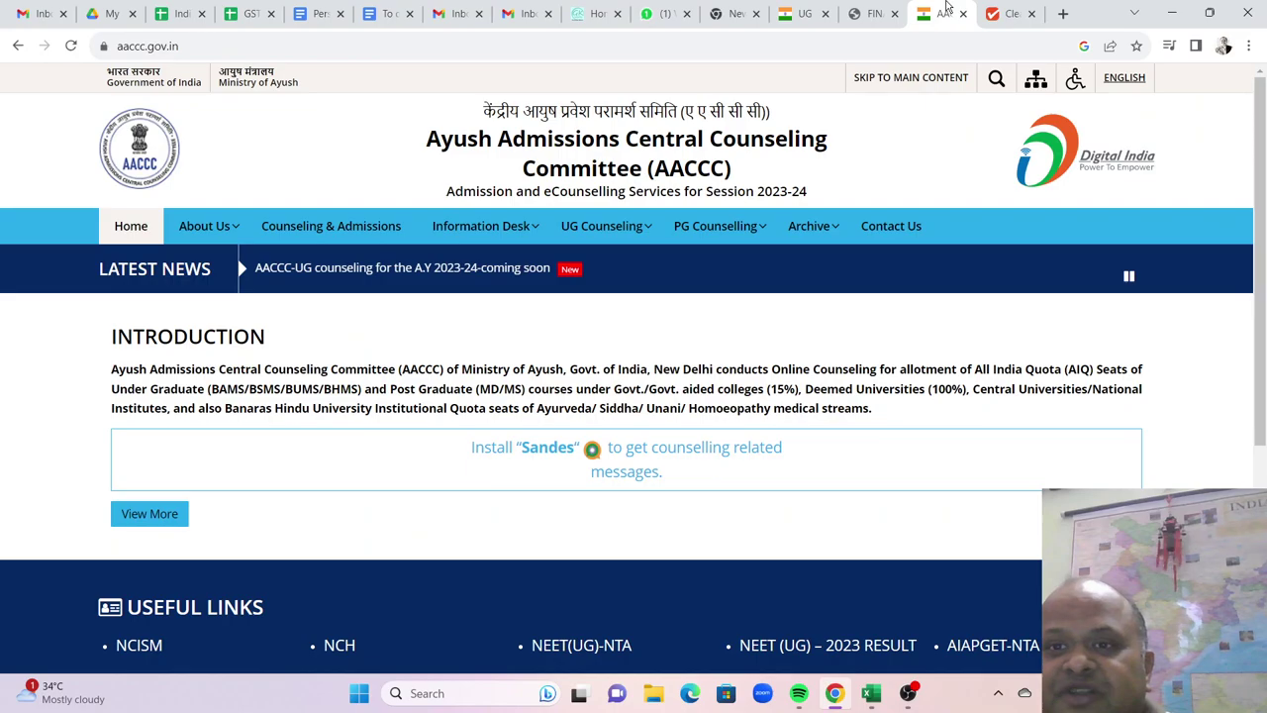
click(871, 12)
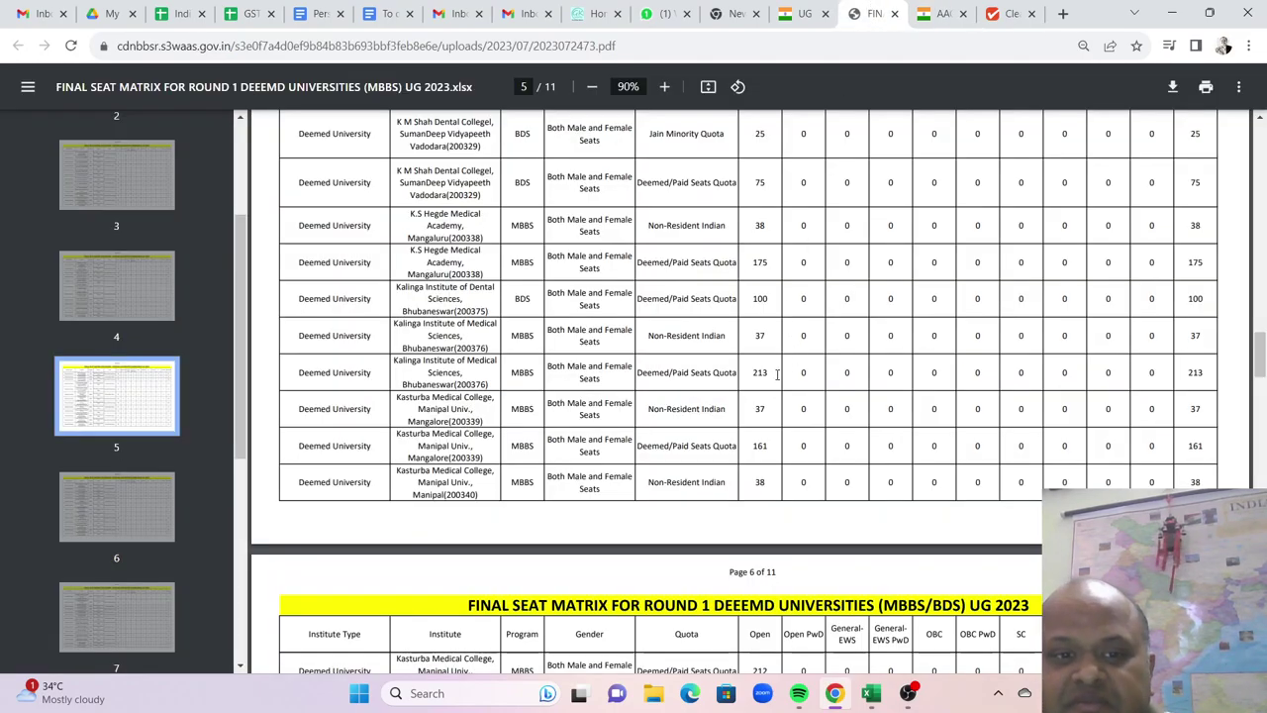
scroll(779, 374, down, 9)
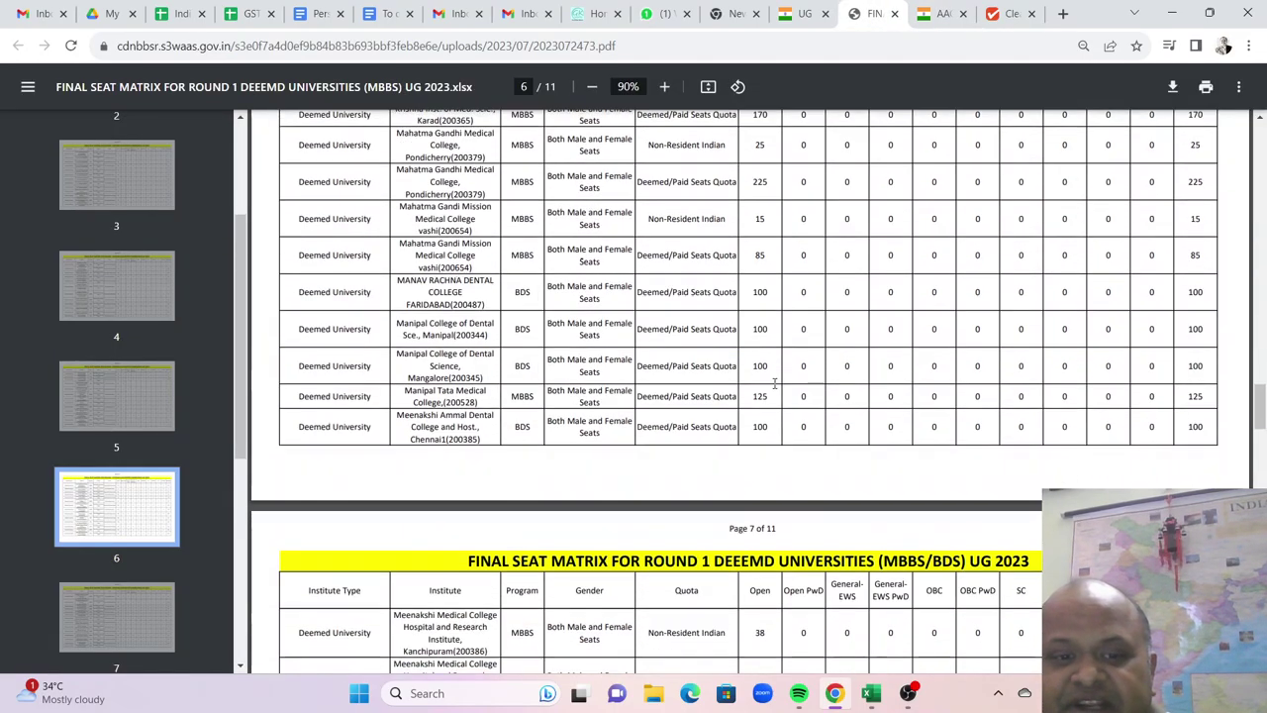
scroll(775, 383, down, 5)
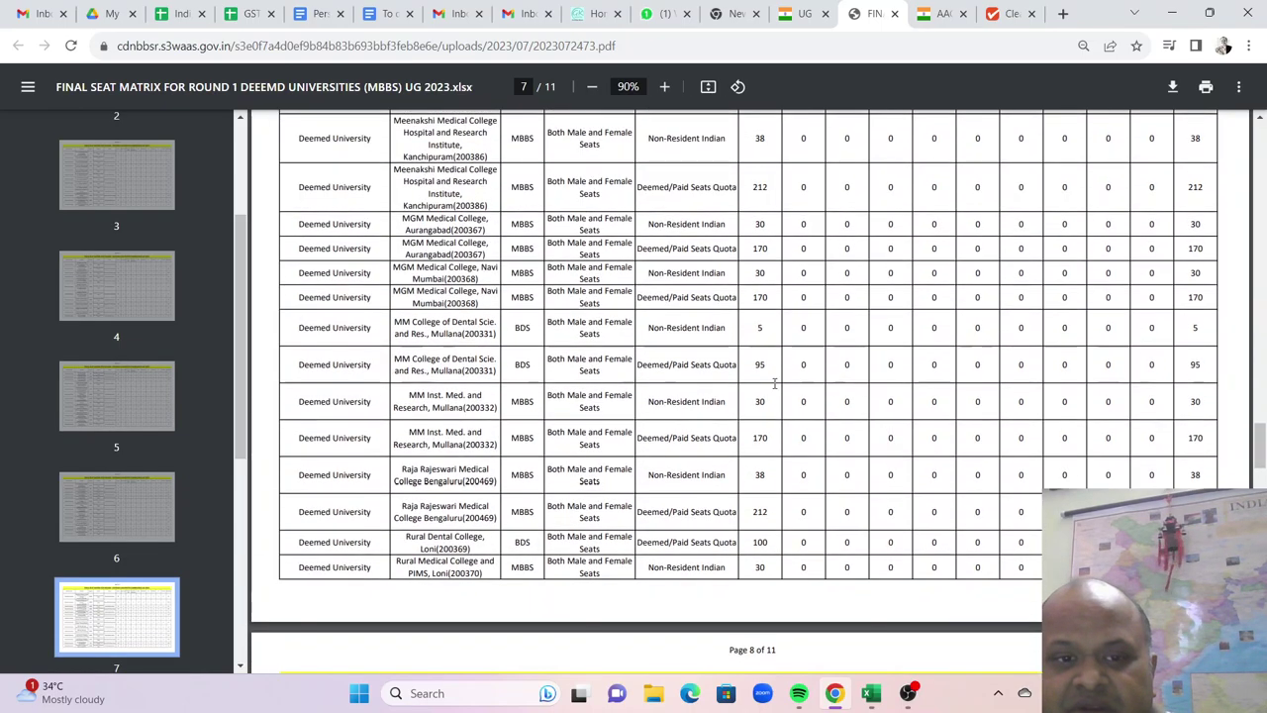
scroll(775, 383, up, 2)
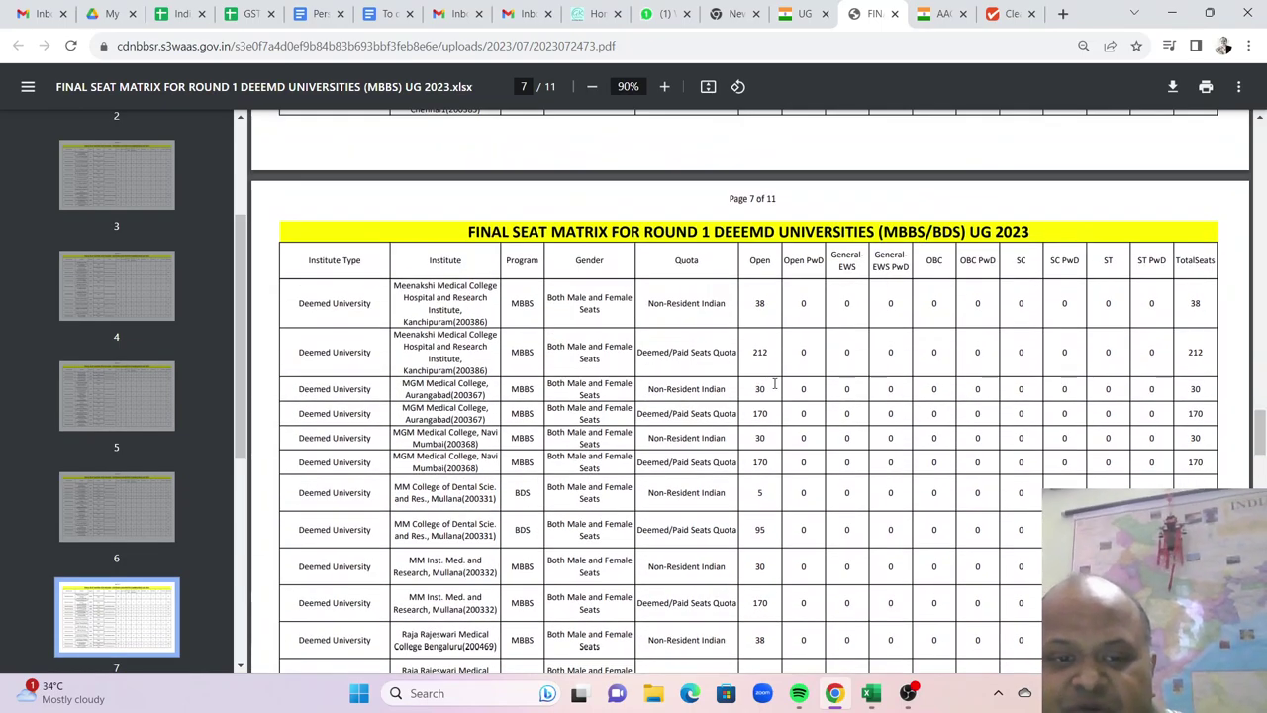
scroll(775, 383, up, 3)
scroll(775, 383, up, 3)
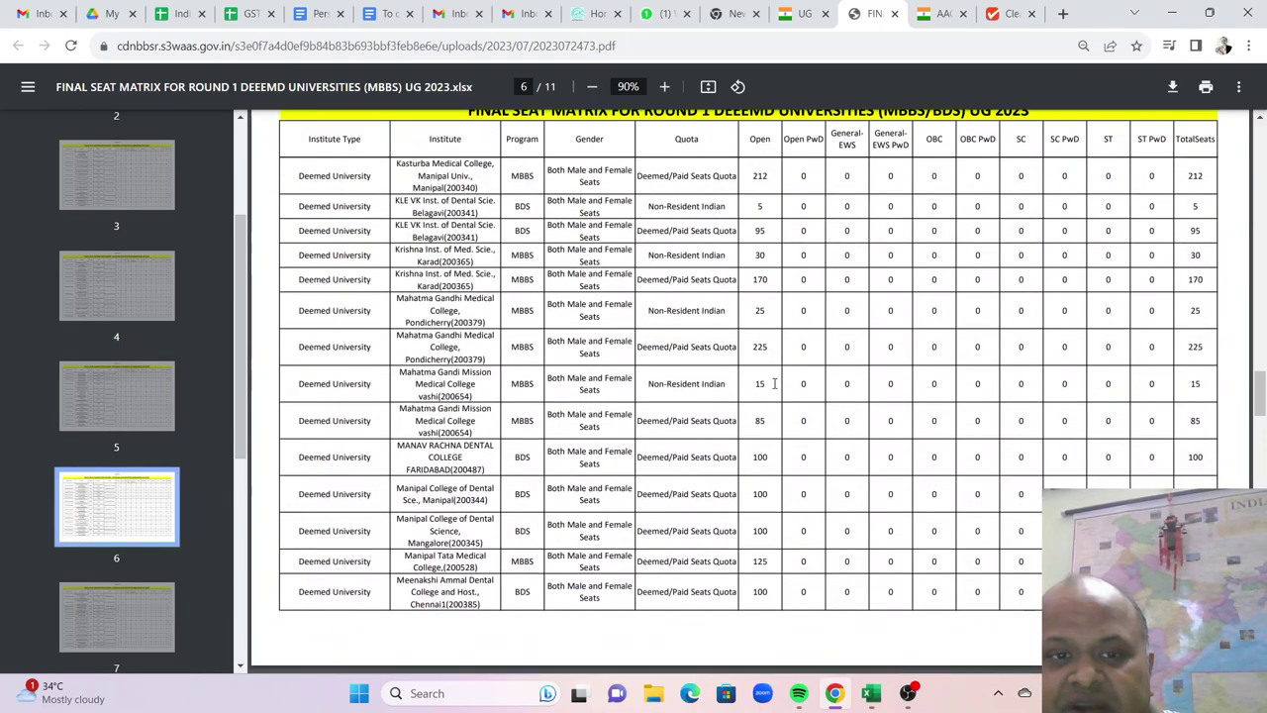
drag(376, 457, 711, 421)
click(796, 461)
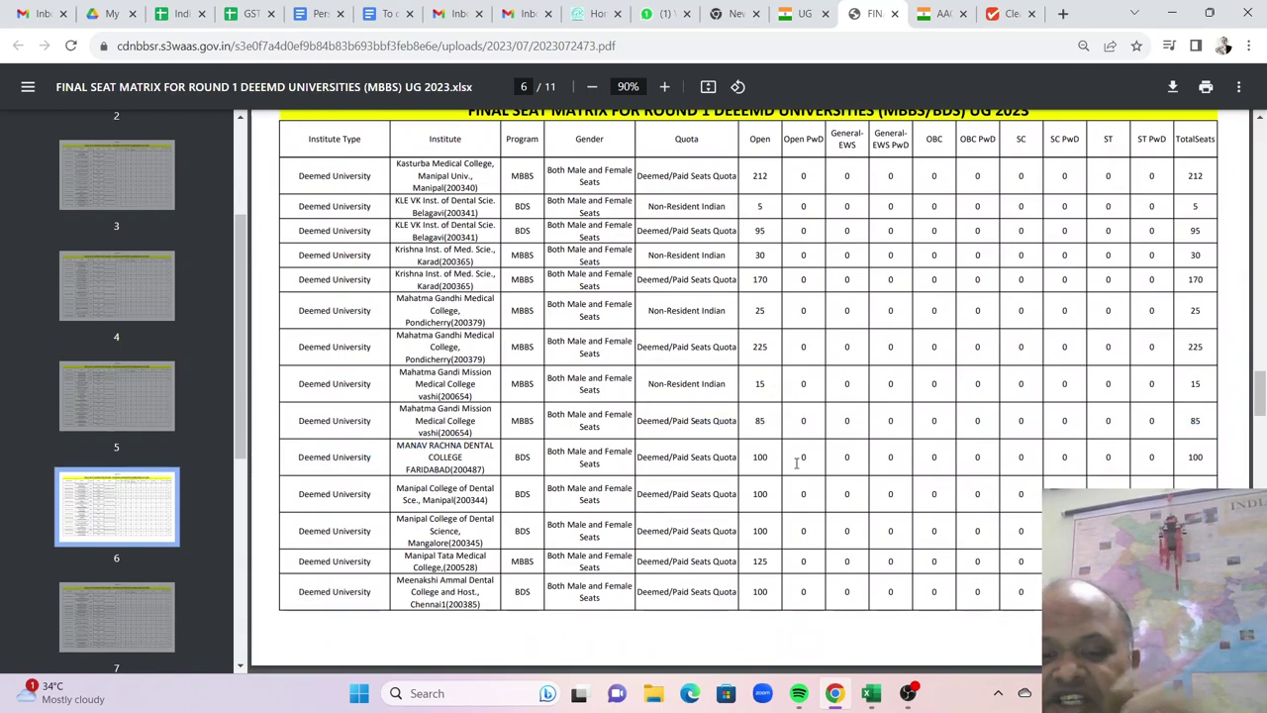
Switch back to Excel and change the Allotted Institute filter from Manav Rachna to AB Shetty Memorial Inst. of Dental Sce., Mangaluru
click(871, 693)
scroll(713, 485, up, 6)
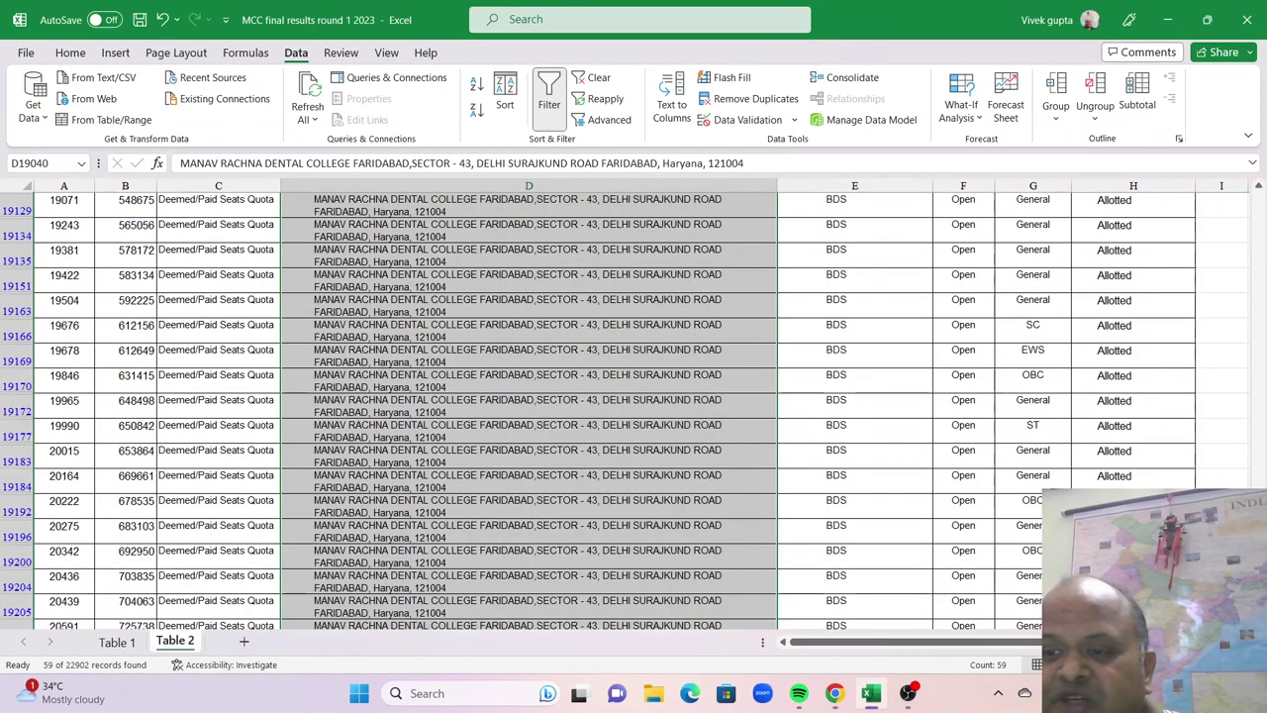
scroll(713, 485, up, 6)
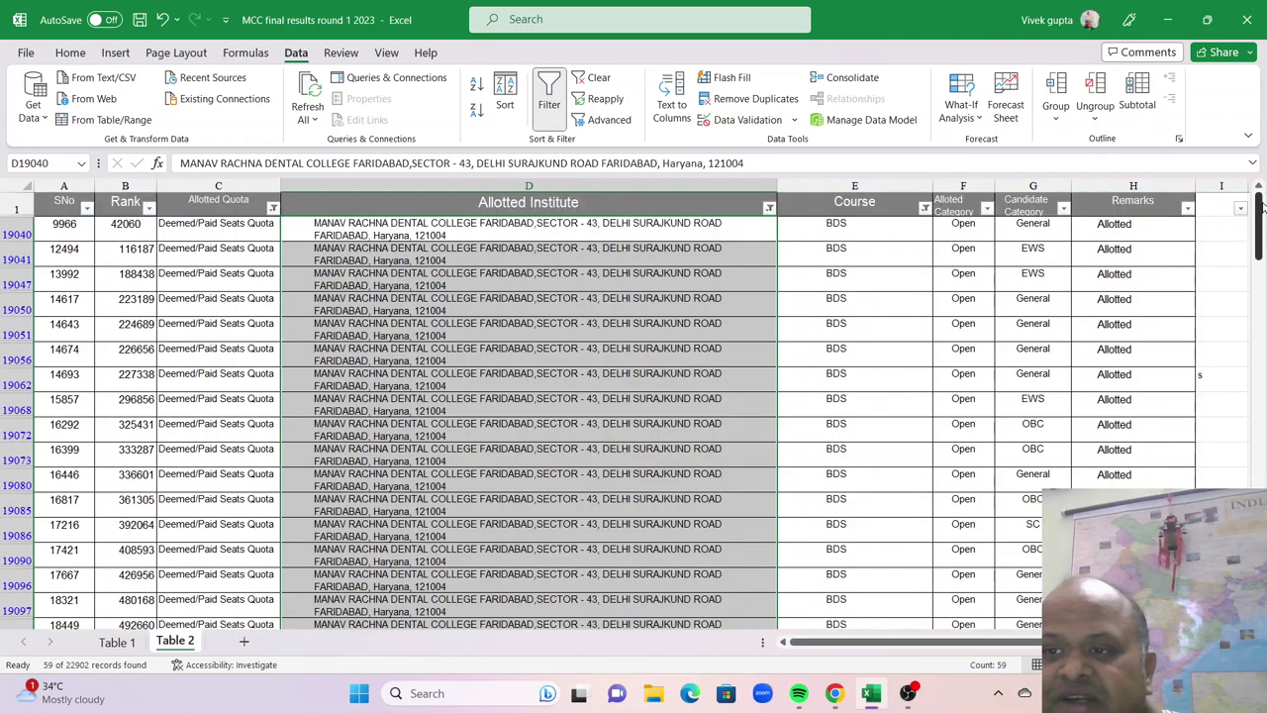
click(769, 209)
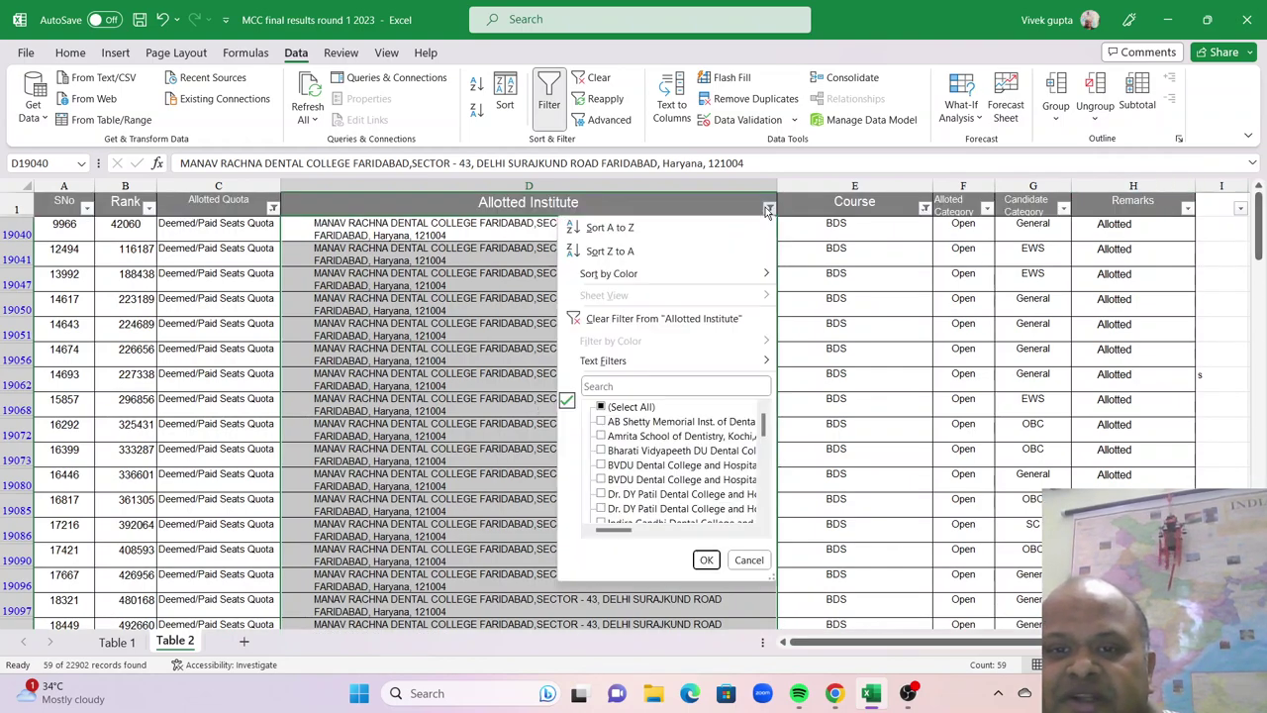
scroll(653, 466, down, 3)
click(598, 437)
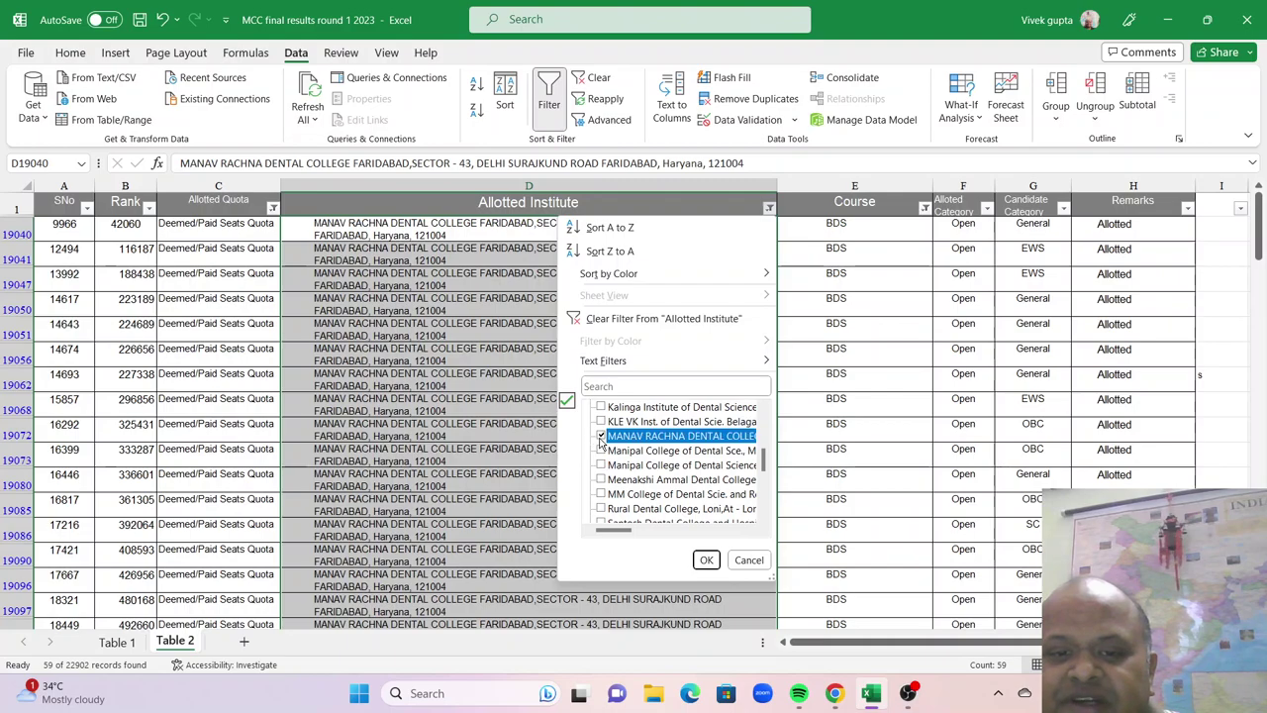
click(706, 560)
Select the AB Shetty allotments to count them, and look up the institute's Deemed/Paid seats in the Chrome seat matrix
drag(693, 239, 656, 606)
scroll(655, 557, down, 1)
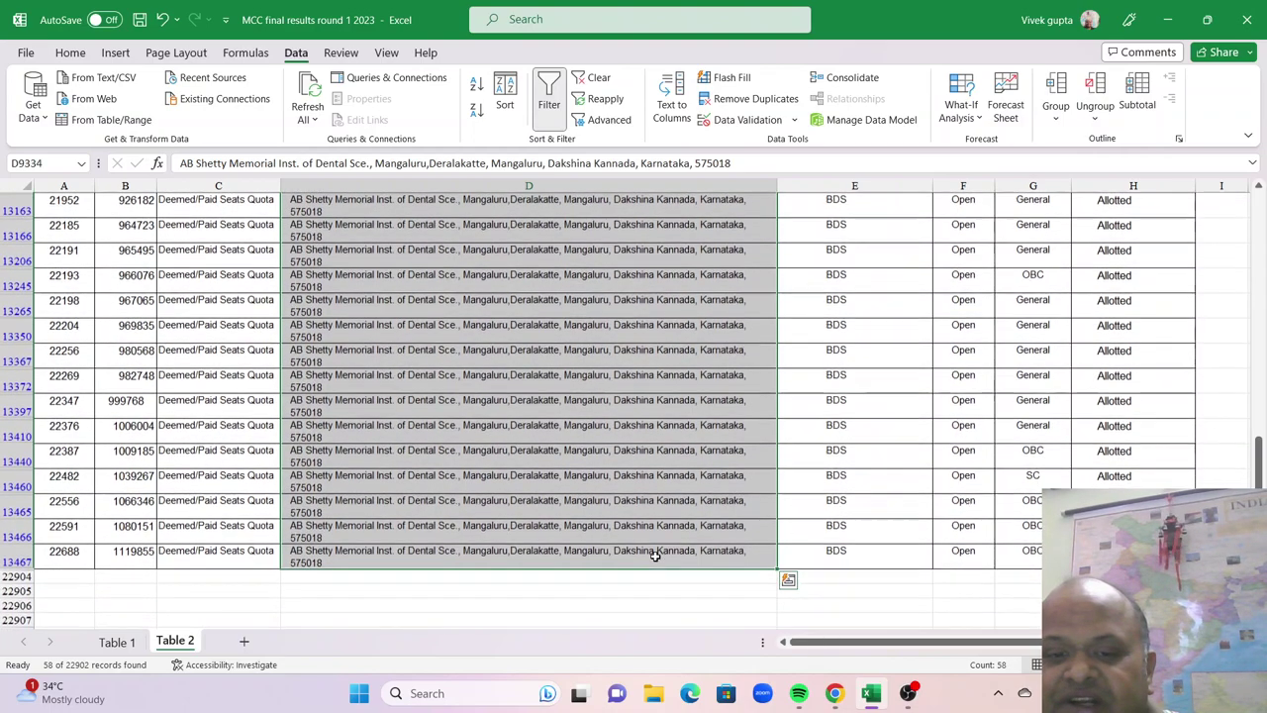
click(834, 693)
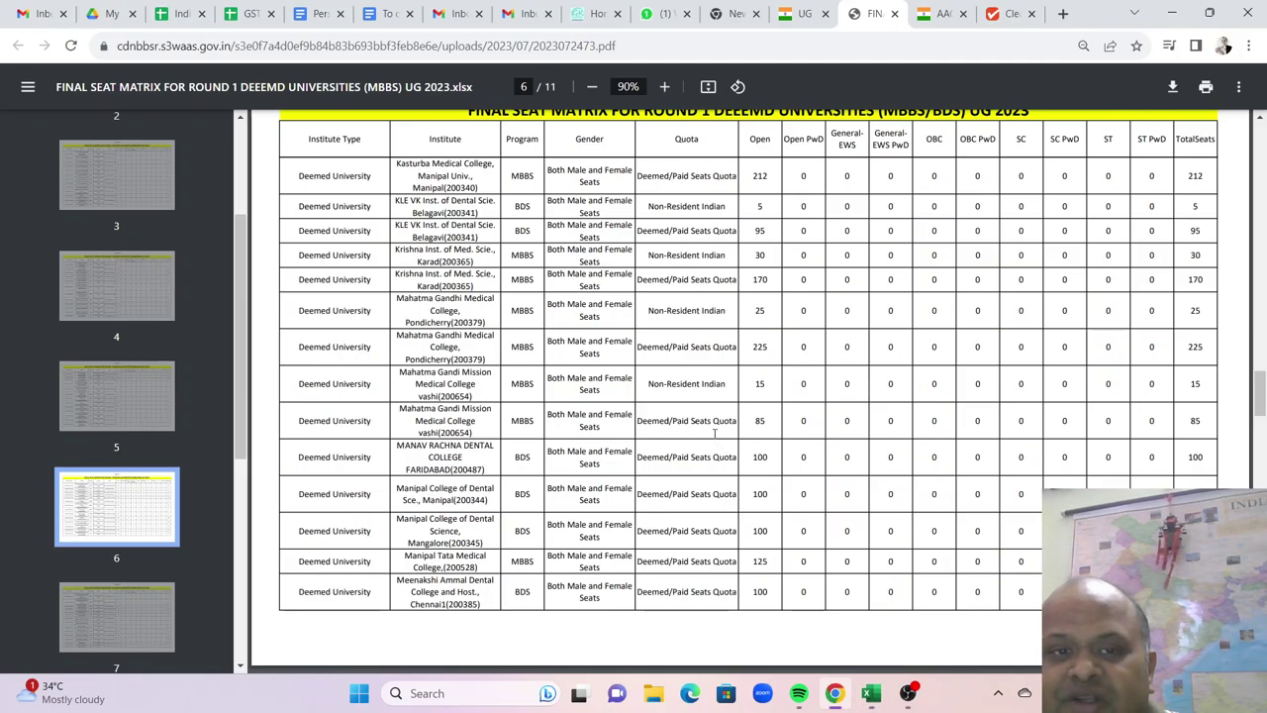
scroll(714, 440, up, 20)
scroll(713, 433, up, 15)
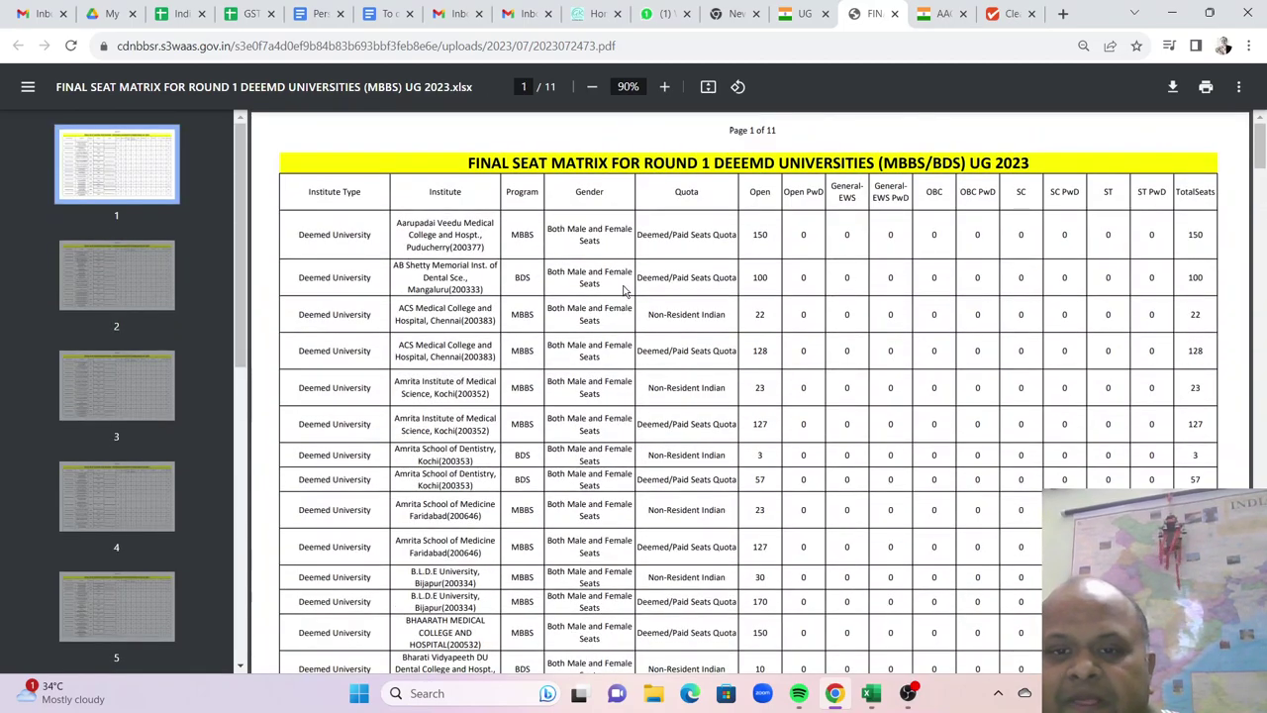
double_click(759, 277)
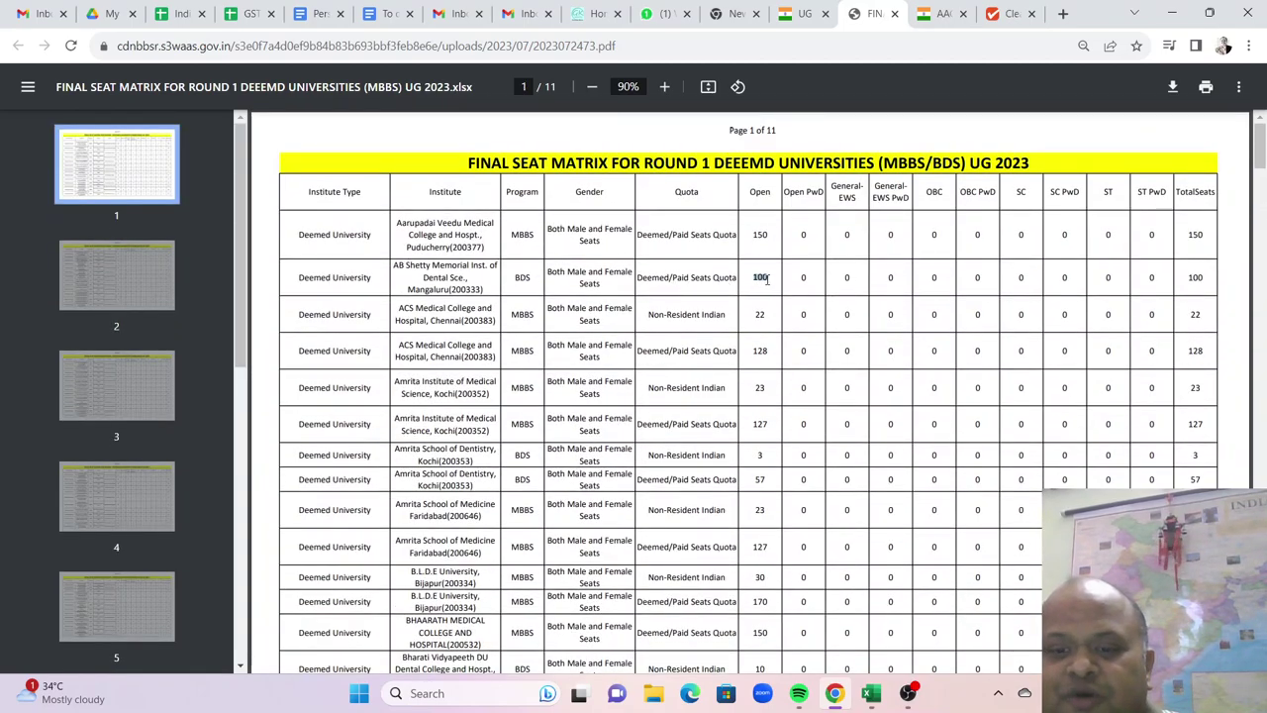
Return to Excel and filter the Allotted Institute column to Amrita School of Dentistry, Kochi, instead of AB Shetty
click(871, 695)
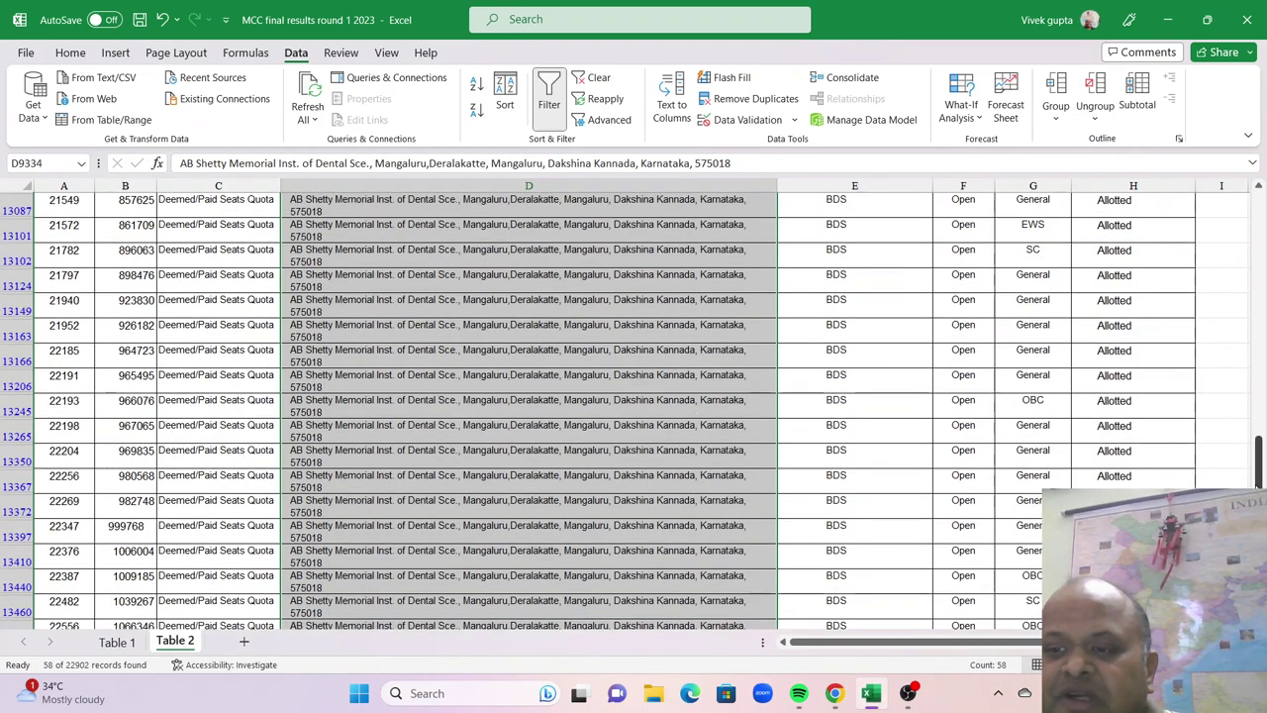
drag(1257, 461, 1257, 203)
click(769, 208)
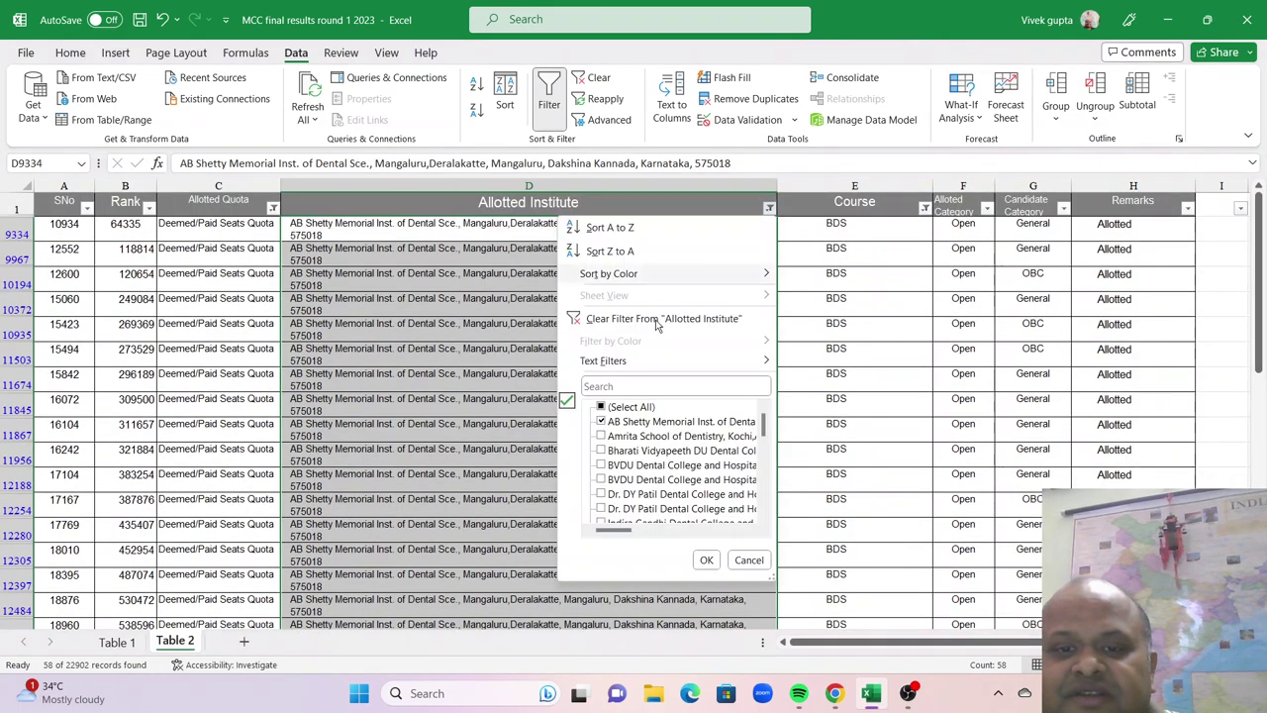
click(602, 423)
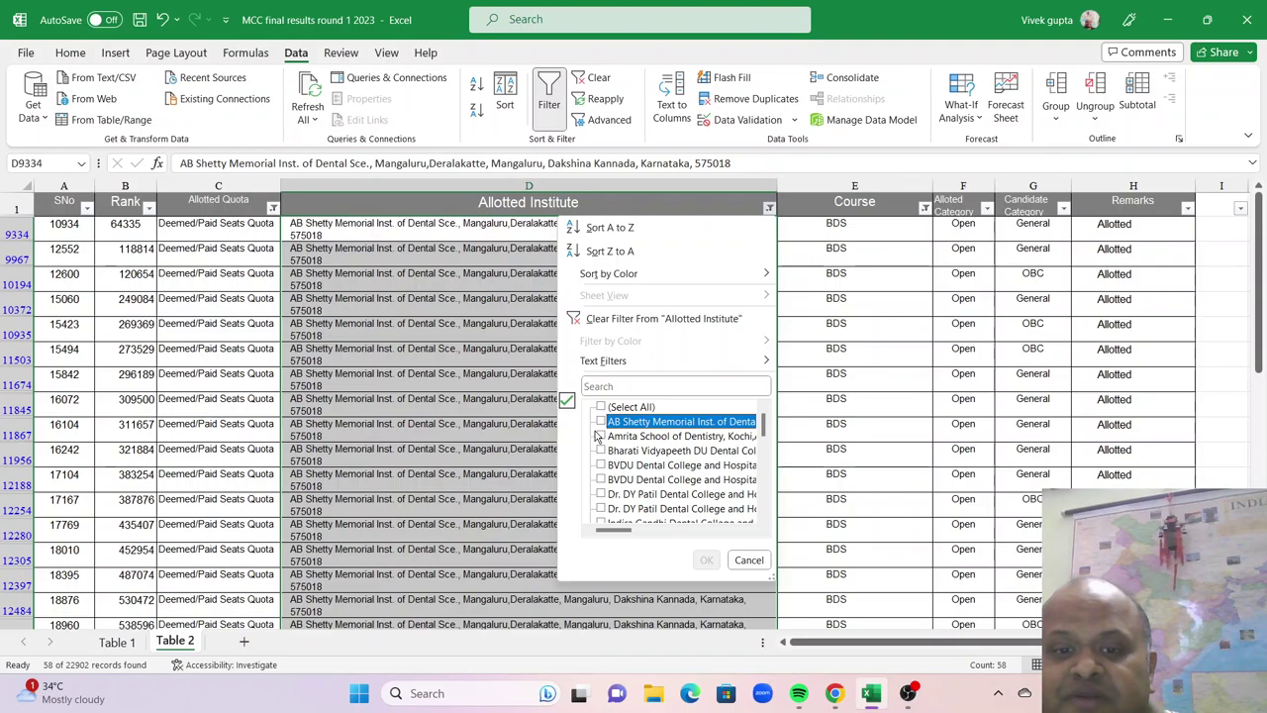
click(599, 437)
click(705, 560)
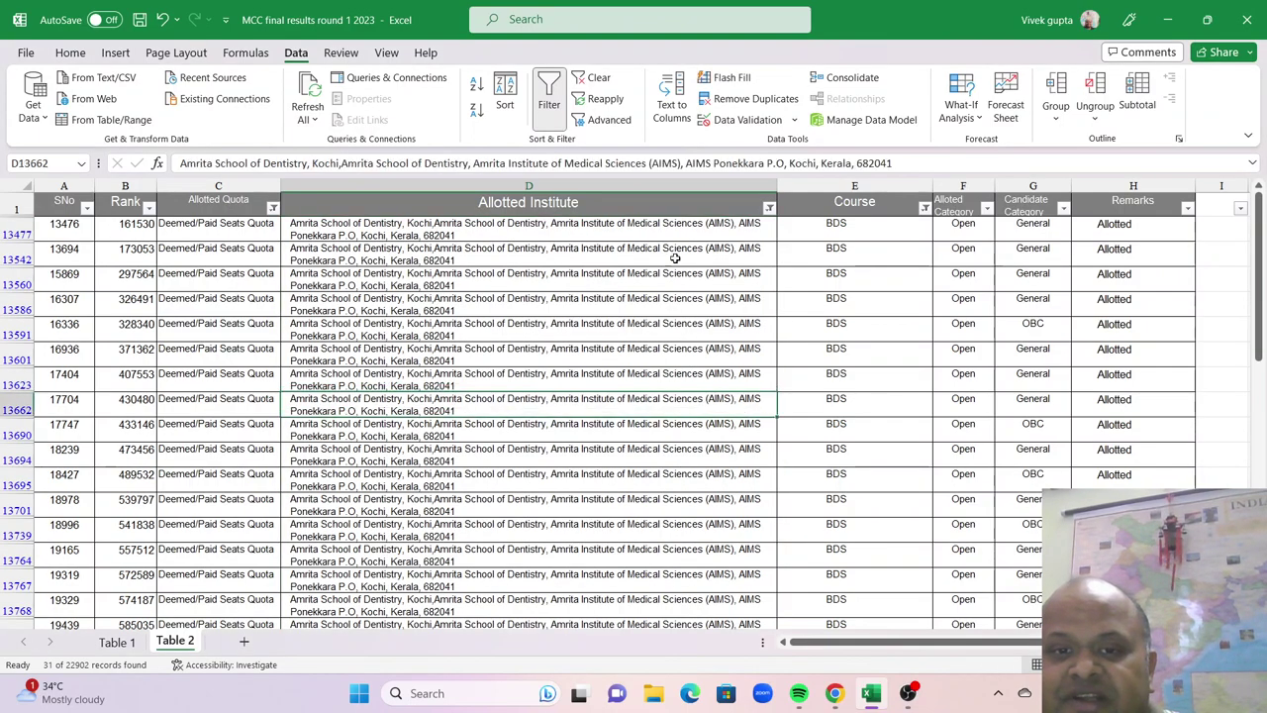
Select the Amrita School of Dentistry allotments to count them, and look up its BDS Deemed/Paid seats in the Chrome seat matrix
drag(677, 656, 646, 604)
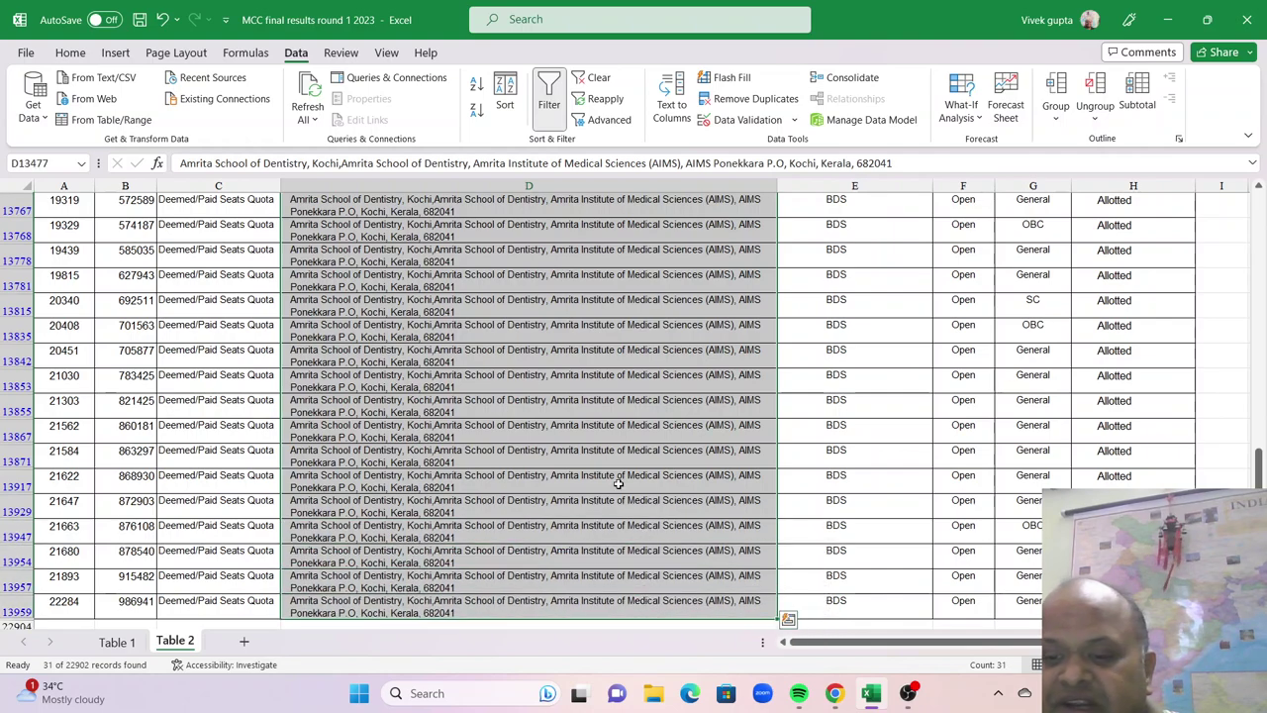
click(834, 693)
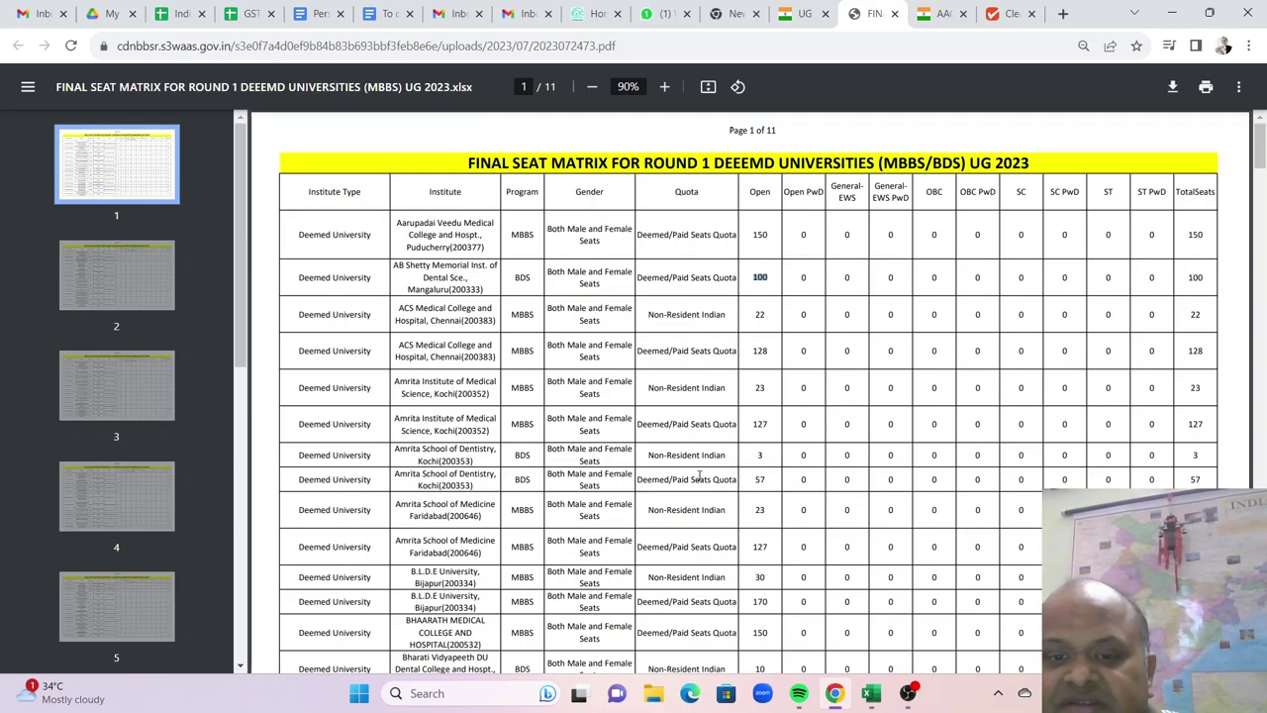
click(758, 481)
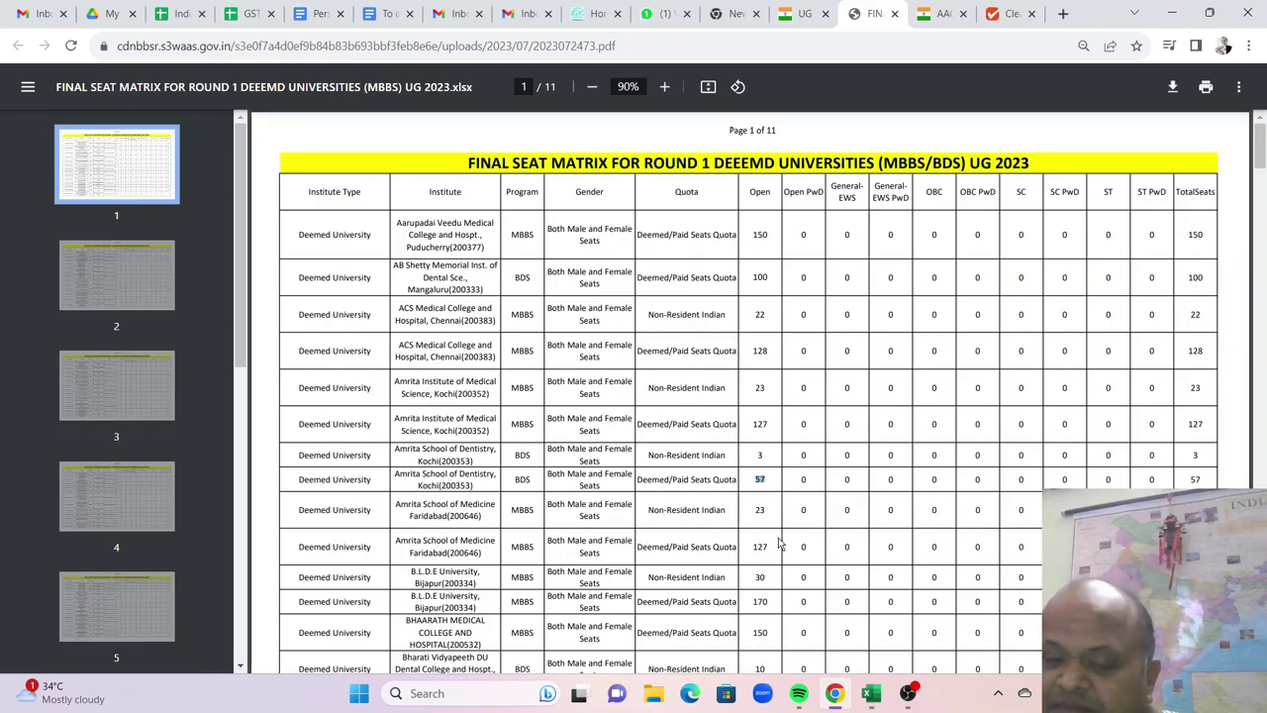
Return to Excel and switch the Allotted Institute filter from Amrita to Bharati Vidyapeeth DU Dental College and Hospt., Pune
click(871, 693)
drag(1259, 455, 1259, 198)
click(755, 196)
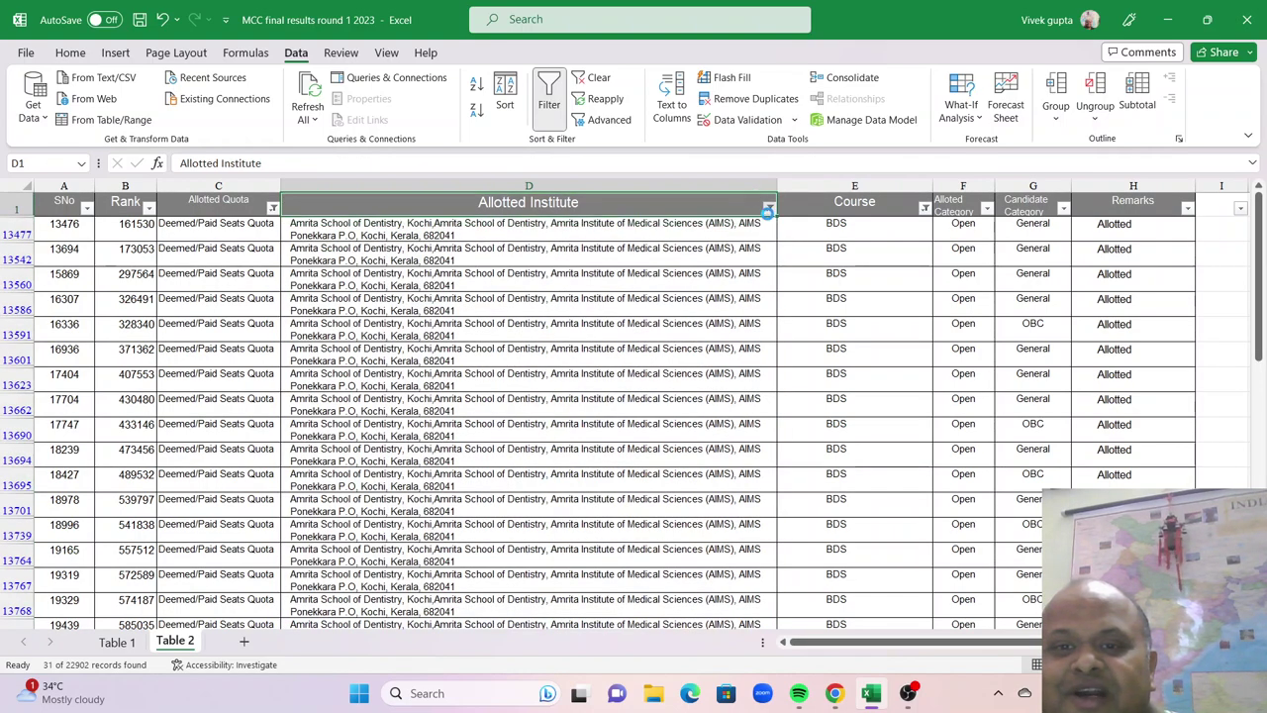
click(769, 207)
click(611, 438)
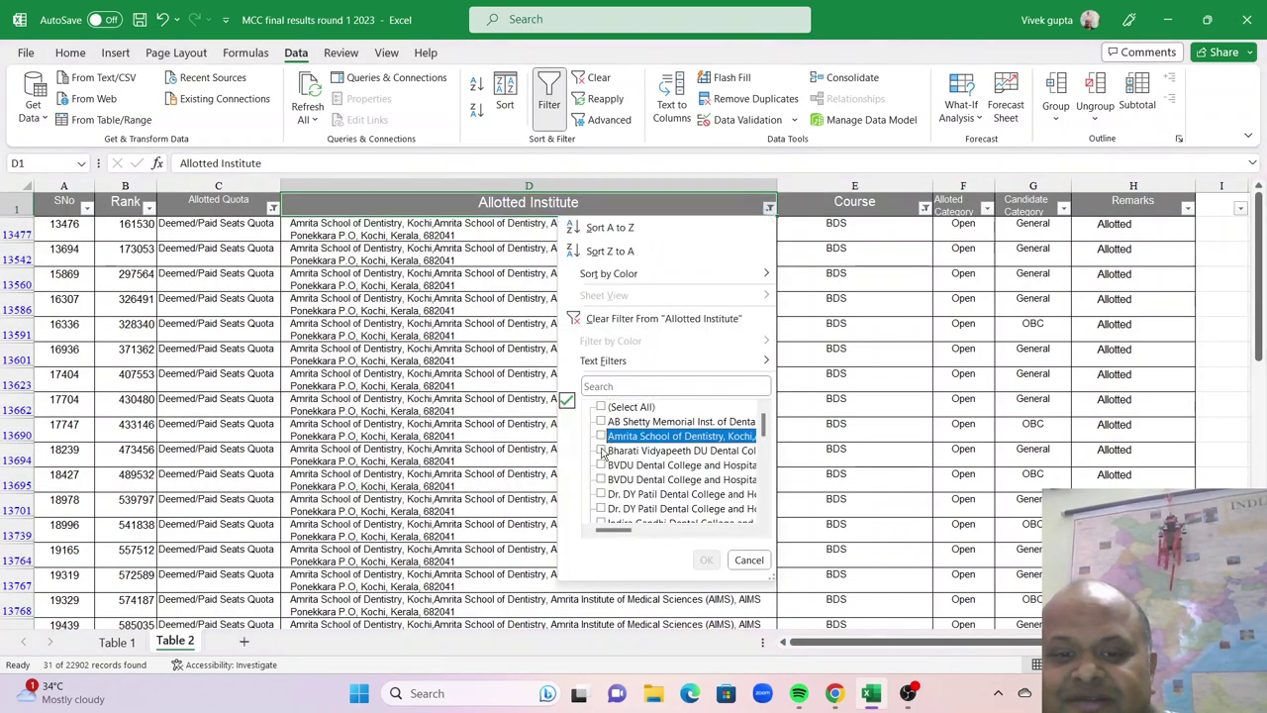
click(601, 450)
mouse_move(625, 535)
mouse_down()
mouse_move(752, 548)
mouse_move(671, 554)
mouse_move(635, 577)
mouse_move(693, 545)
mouse_move(742, 546)
mouse_move(672, 540)
mouse_move(752, 542)
mouse_move(621, 534)
mouse_up()
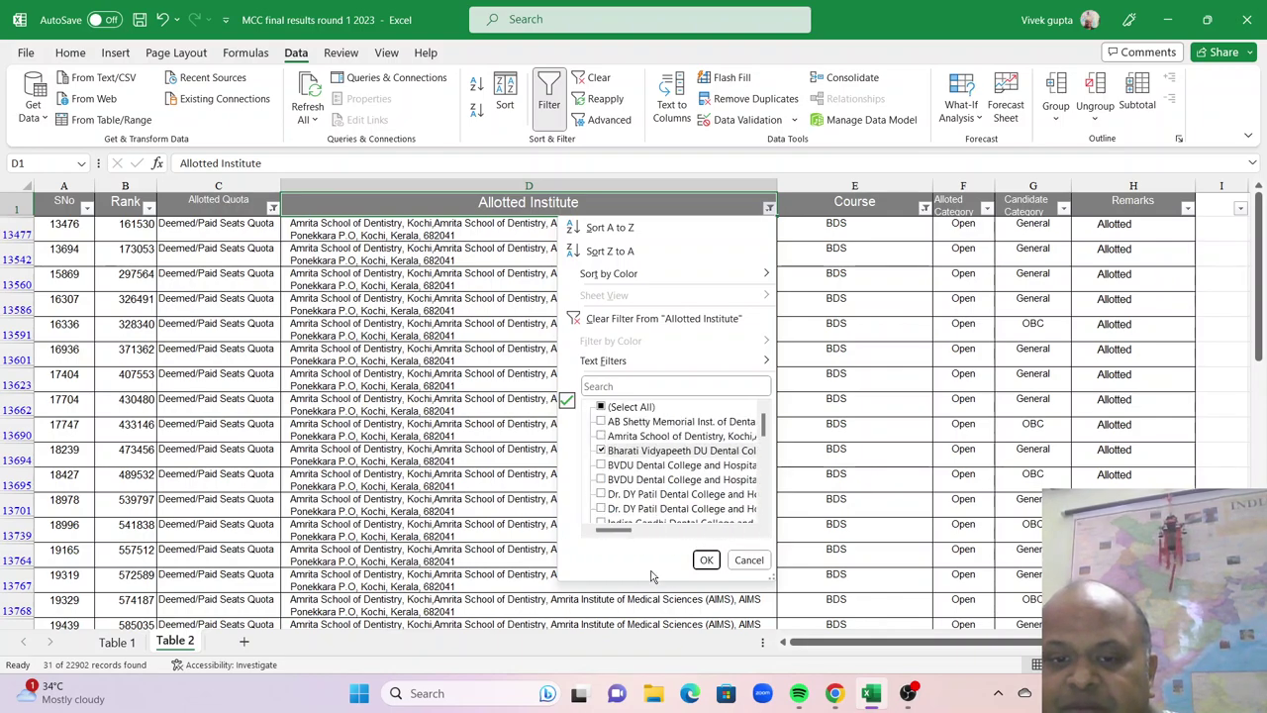
click(707, 560)
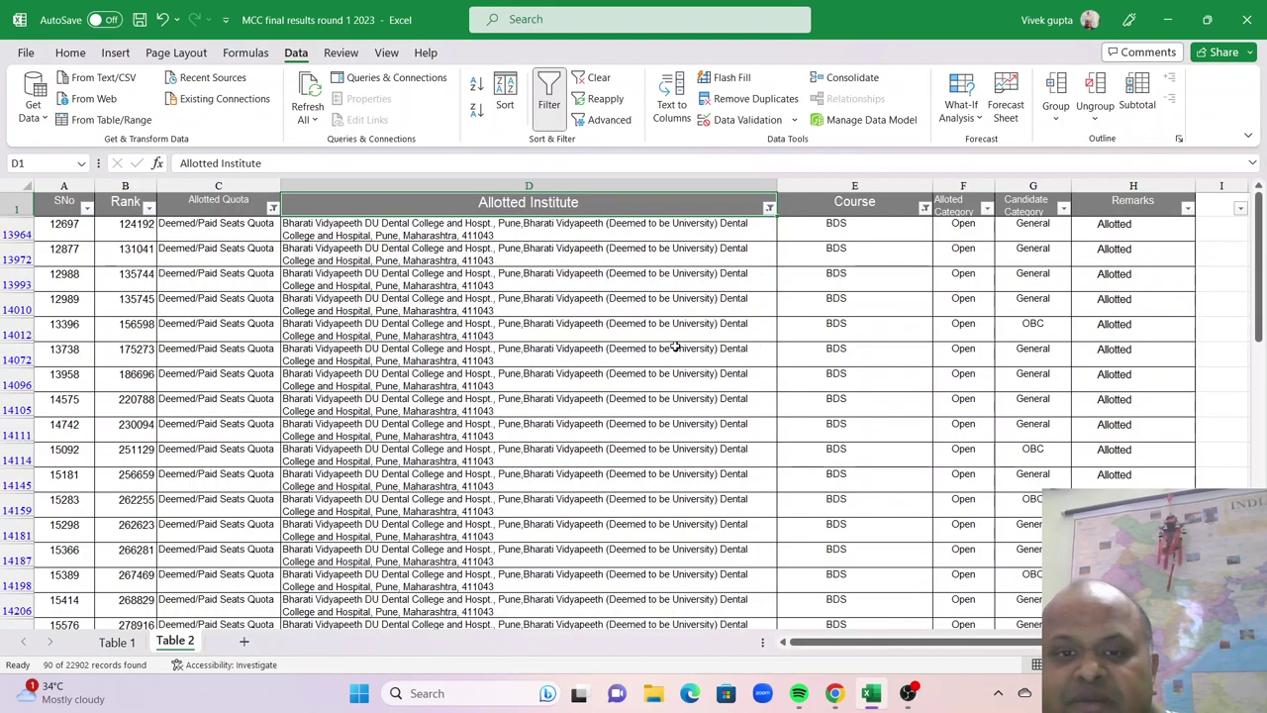
Select all Bharati Vidyapeeth entries in the Allotted Institute column to count the allotments, and review their ranks and categories
click(676, 347)
drag(669, 229, 640, 588)
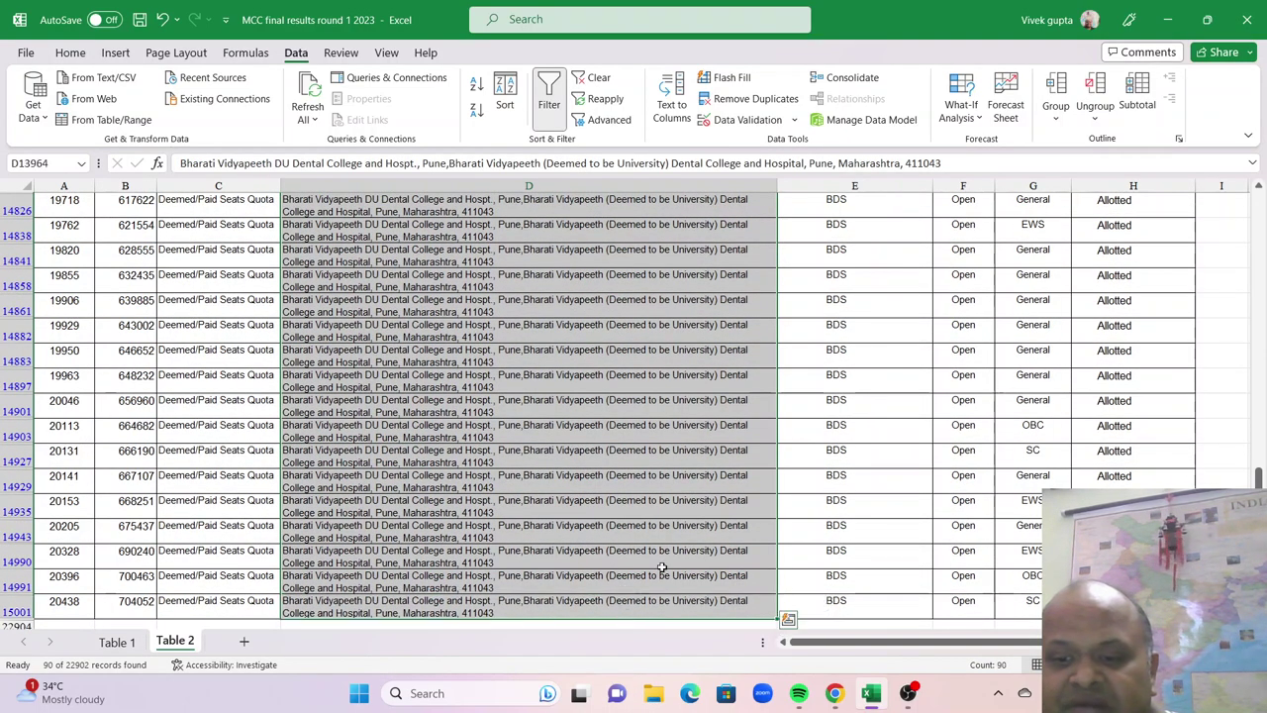
scroll(909, 243, up, 4)
scroll(909, 242, up, 15)
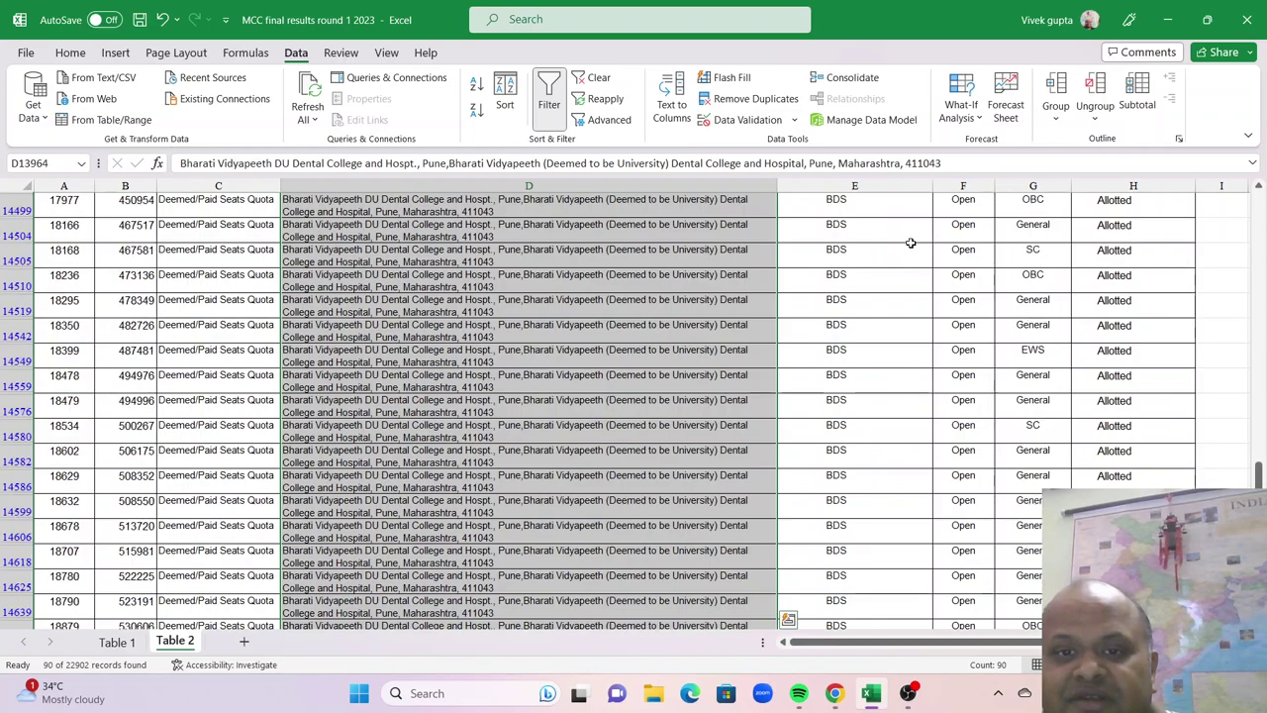
drag(1253, 475, 1029, 223)
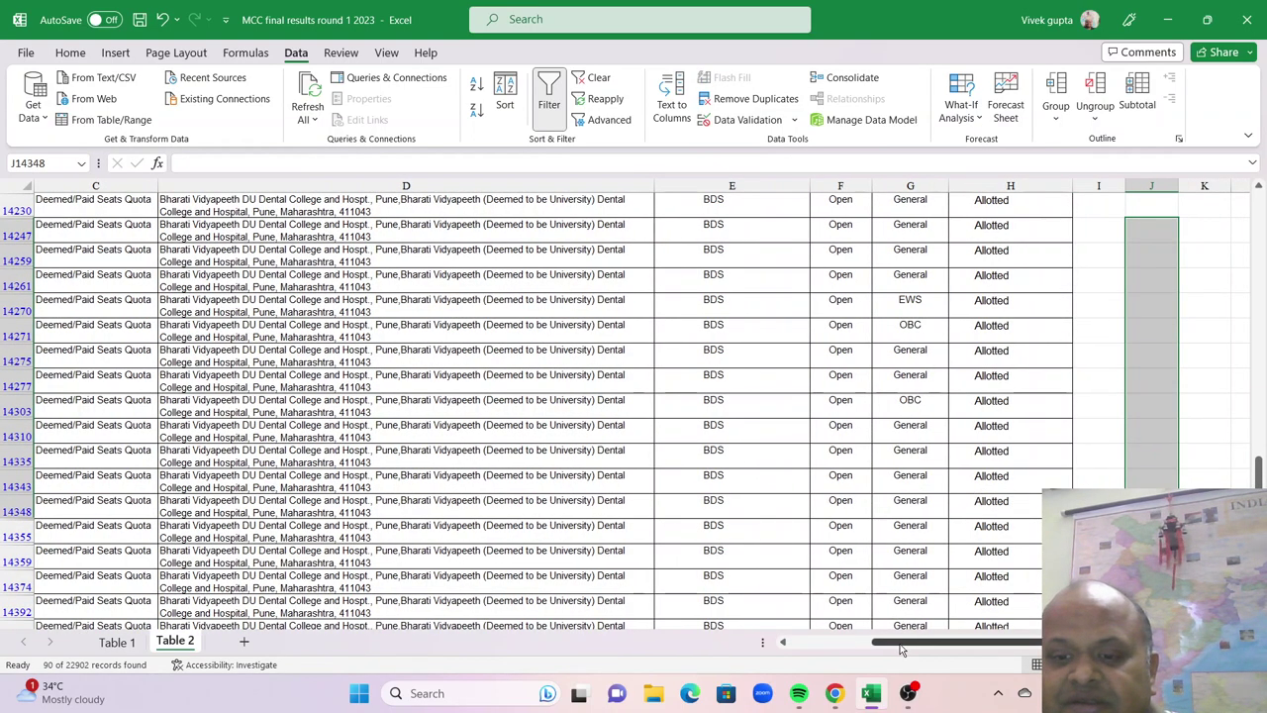
drag(905, 641, 841, 641)
Switch to Chrome and look up Bharati Vidyapeeth dental college's Deemed/Paid seats in the final seat matrix
click(826, 698)
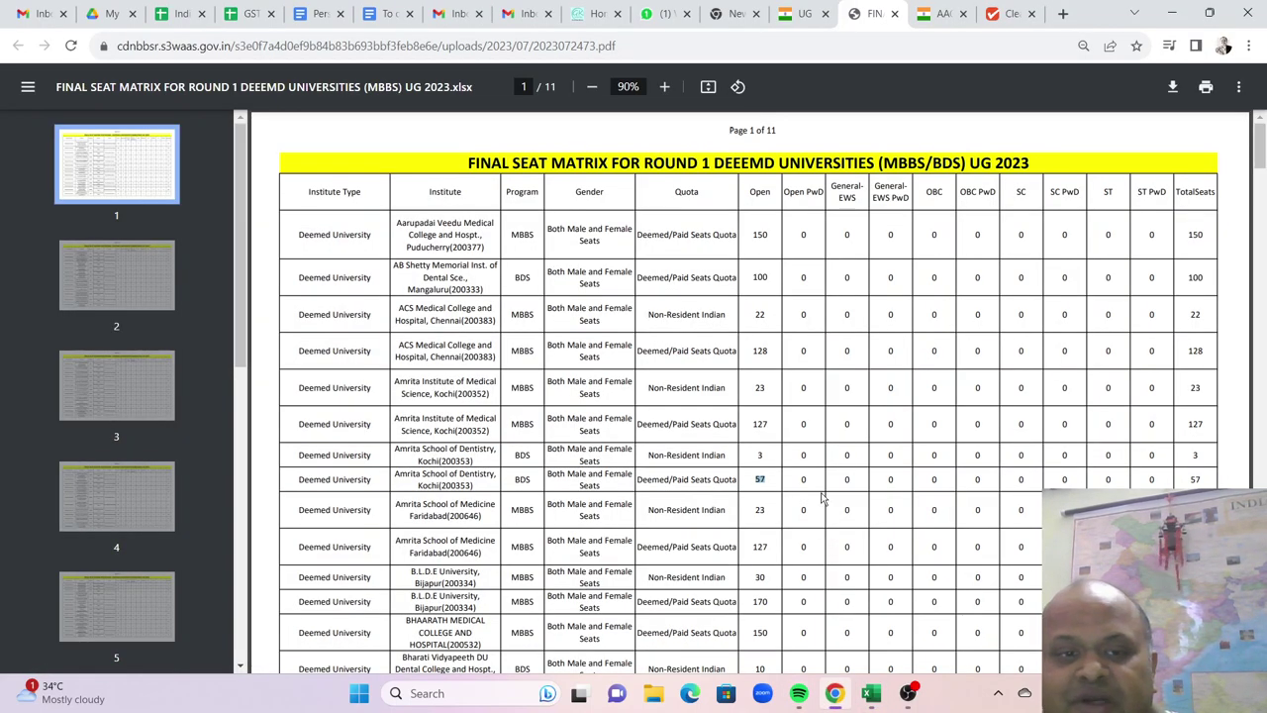
scroll(578, 457, down, 1)
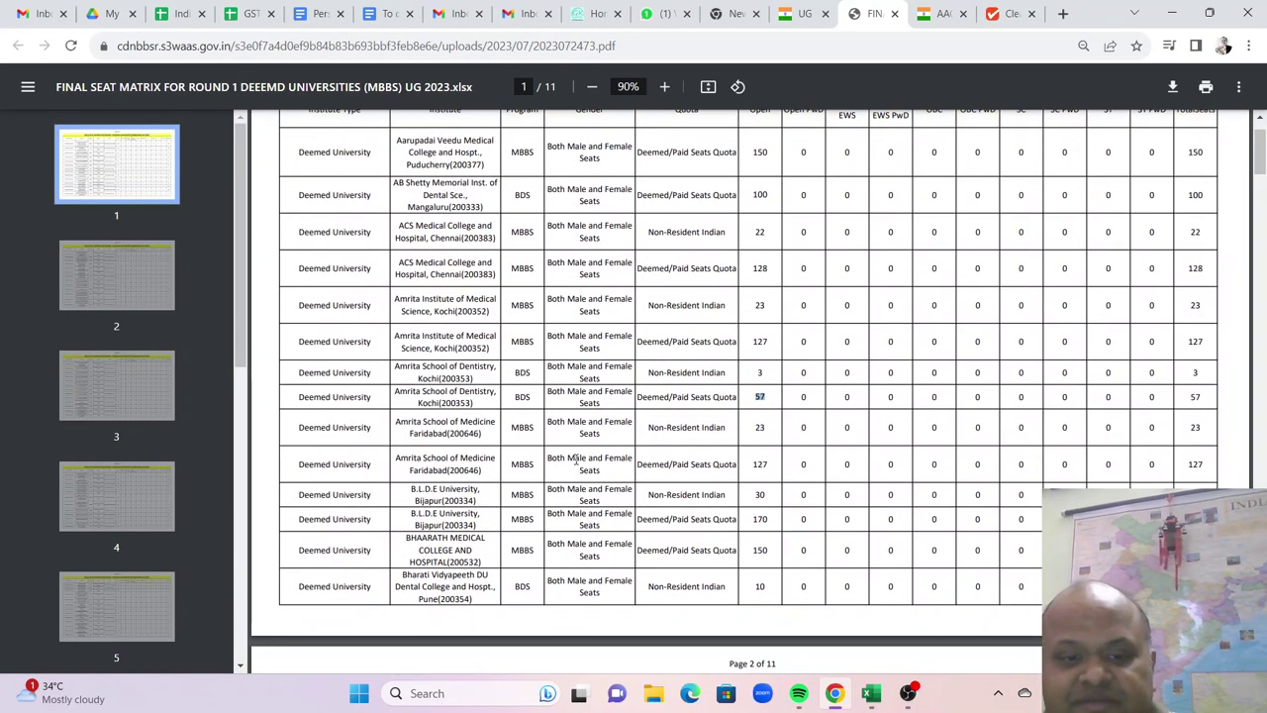
scroll(577, 459, down, 2)
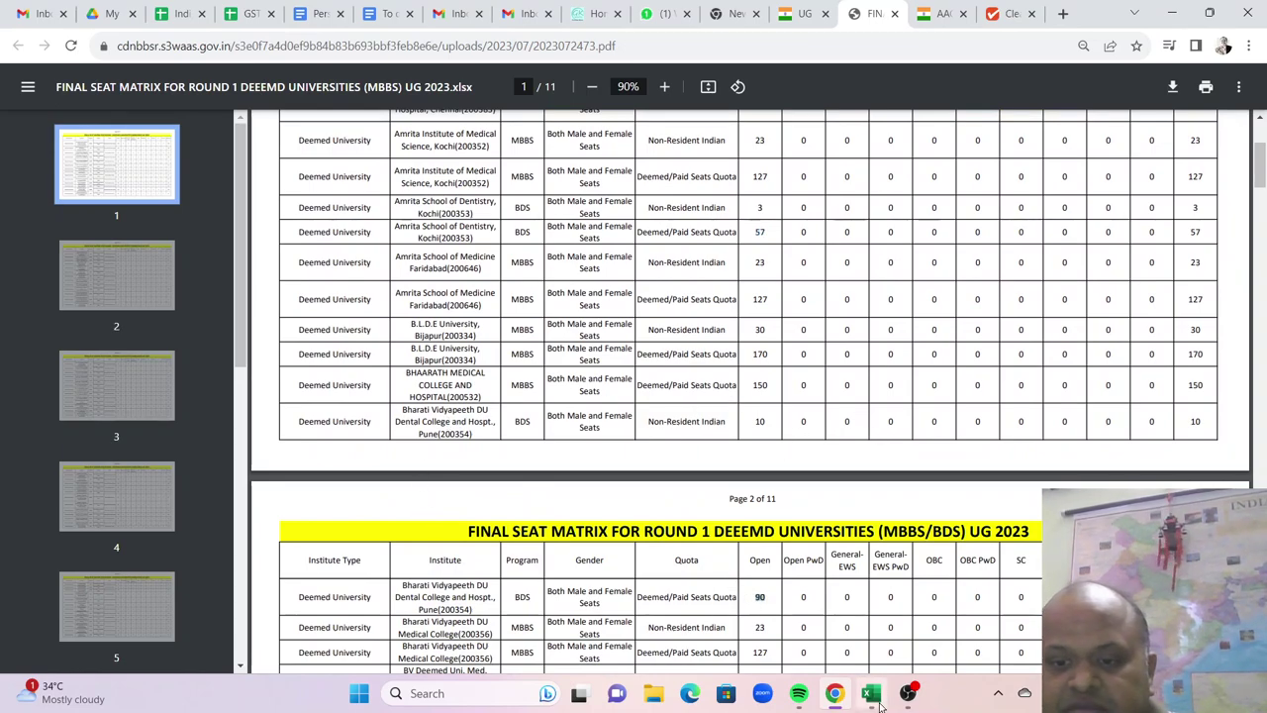
Switch back to Excel and check the last allotted rank in the Bharati Vidyapeeth dental college list
key(alt+Tab)
scroll(709, 484, down, 3)
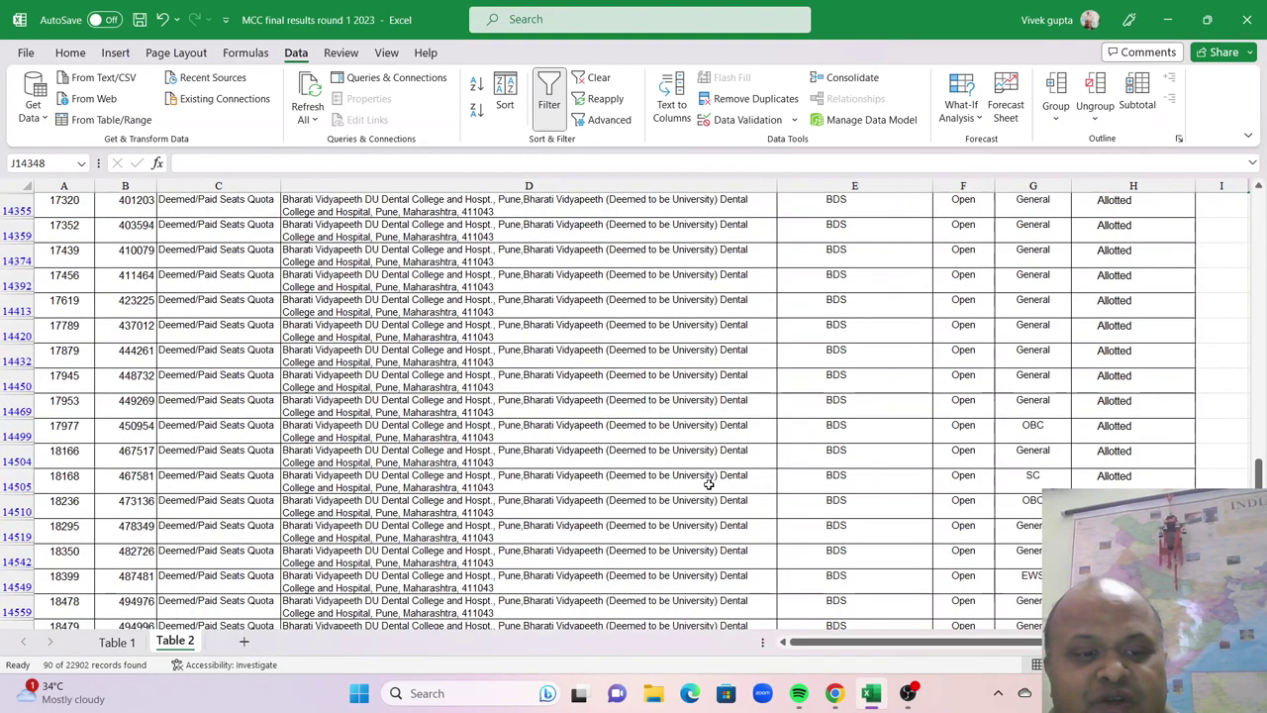
scroll(163, 587, down, 10)
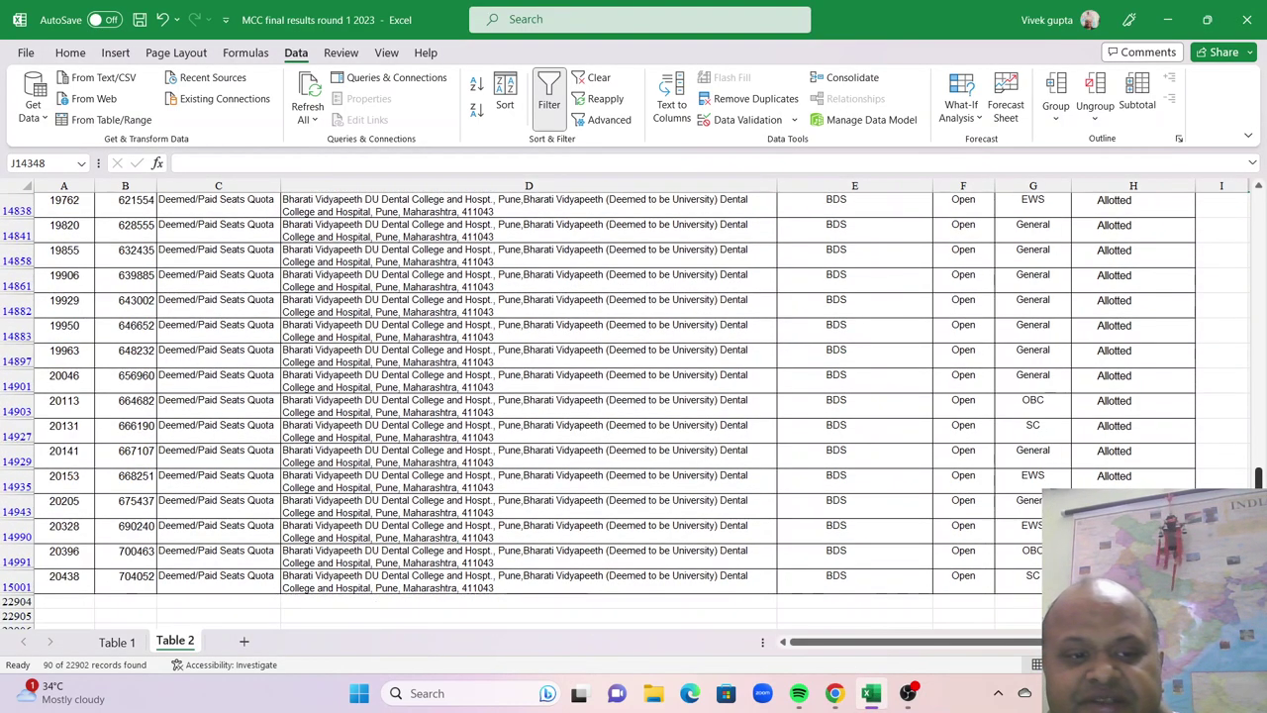
click(135, 583)
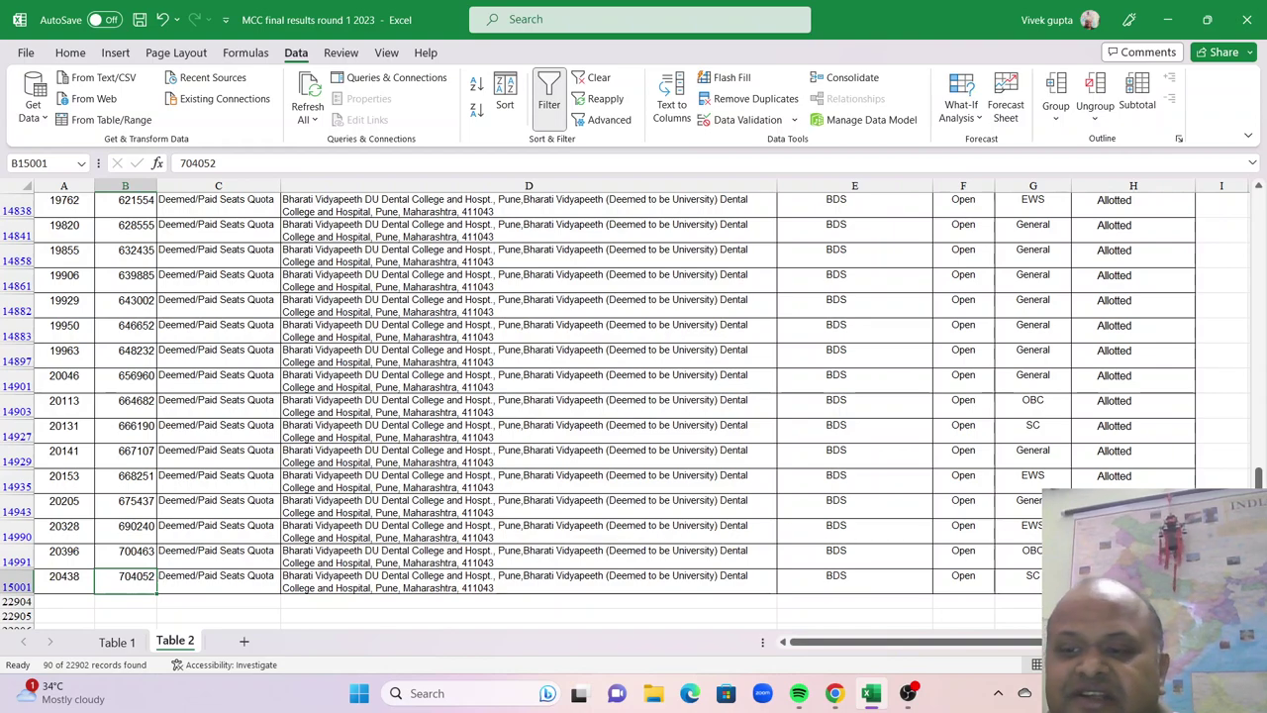
scroll(750, 226, up, 20)
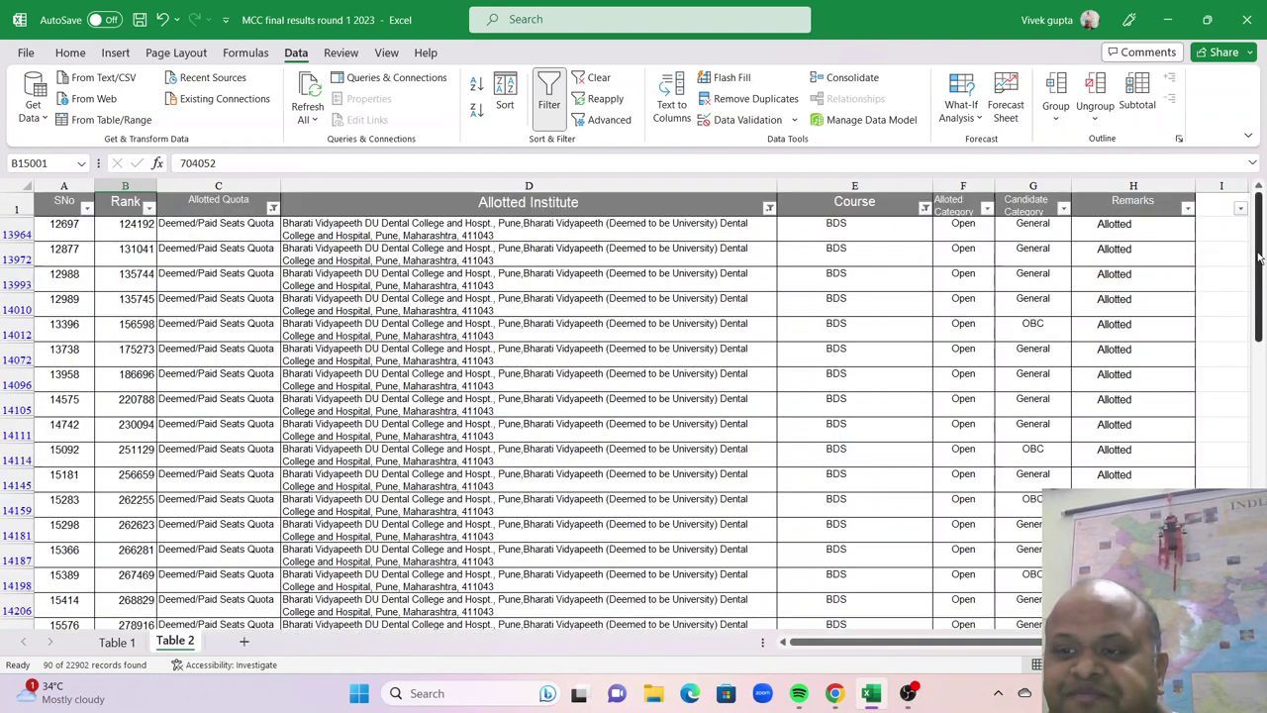
Switch the Allotted Institute filter from Bharati Vidyapeeth to JSS Dental College, Mysuru
click(778, 210)
click(769, 208)
click(602, 450)
scroll(624, 532, down, 1)
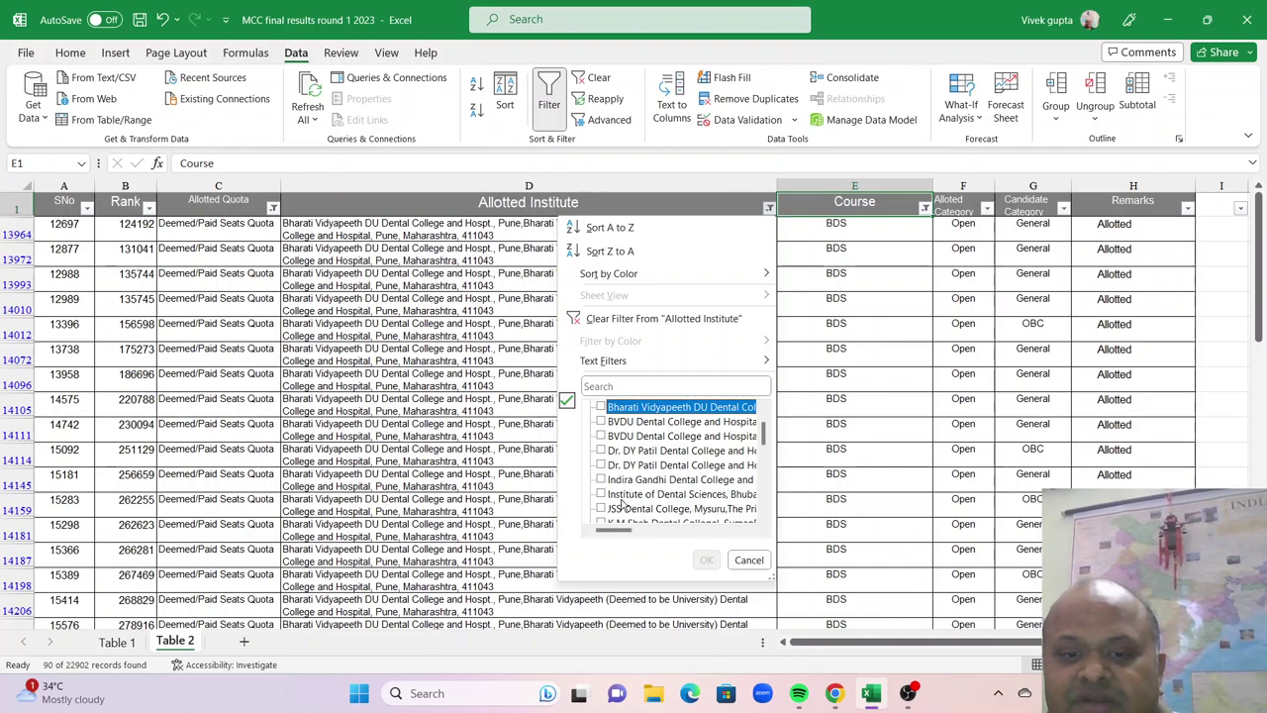
mouse_move(614, 534)
mouse_down()
mouse_move(659, 534)
mouse_move(622, 534)
mouse_move(617, 547)
mouse_move(604, 533)
mouse_up()
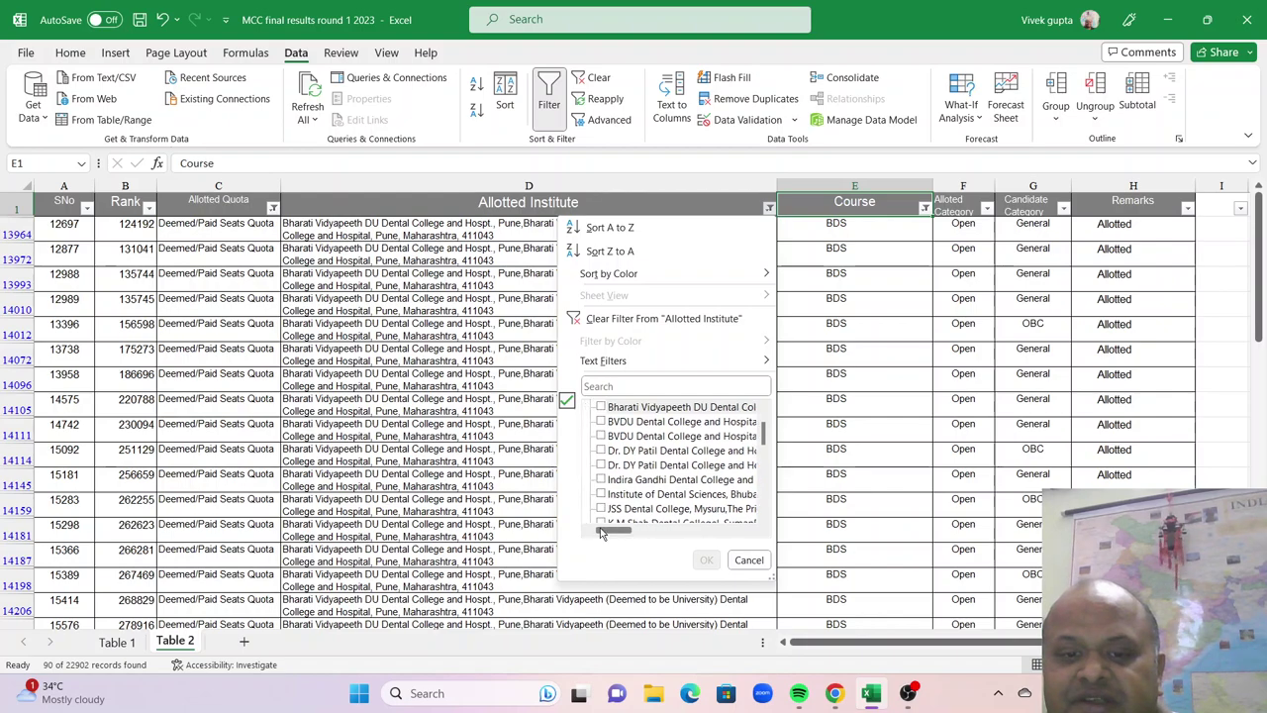
click(607, 511)
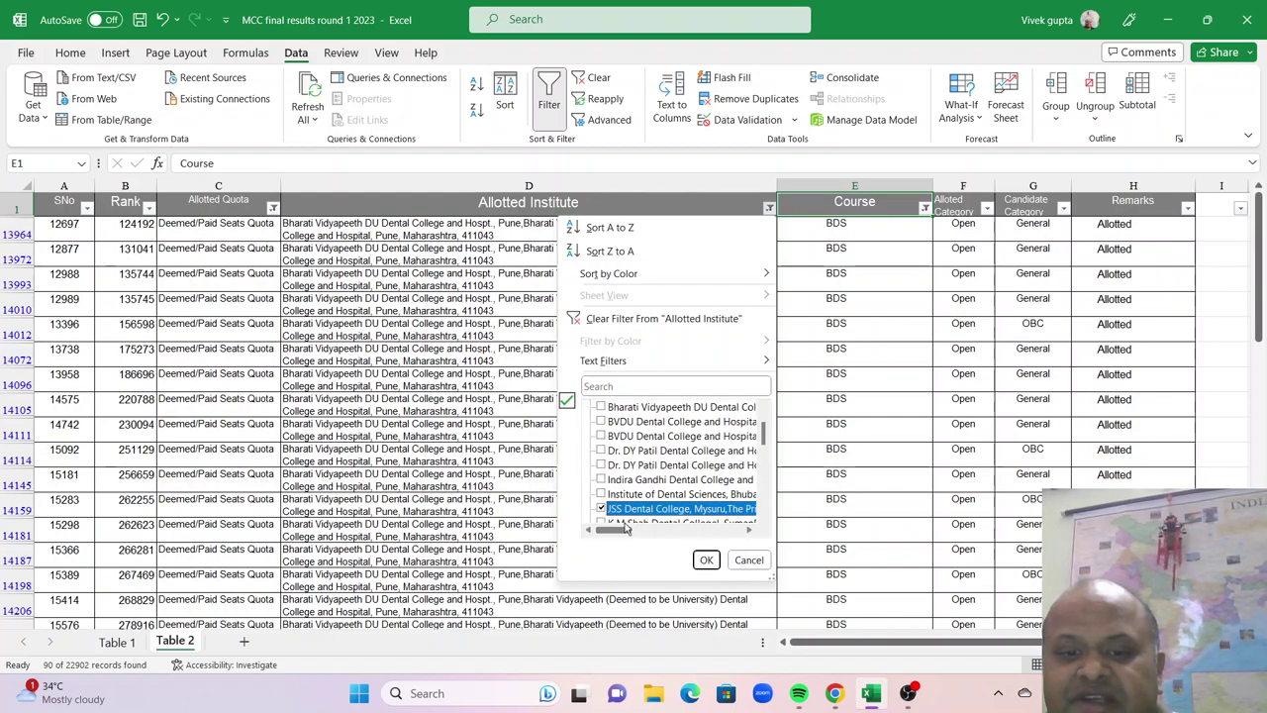
click(706, 559)
Select all JSS Dental College entries in the Allotted Institute column to count the allotments, and review their ranks and categories
click(858, 372)
drag(729, 262, 651, 605)
scroll(687, 495, down, 1)
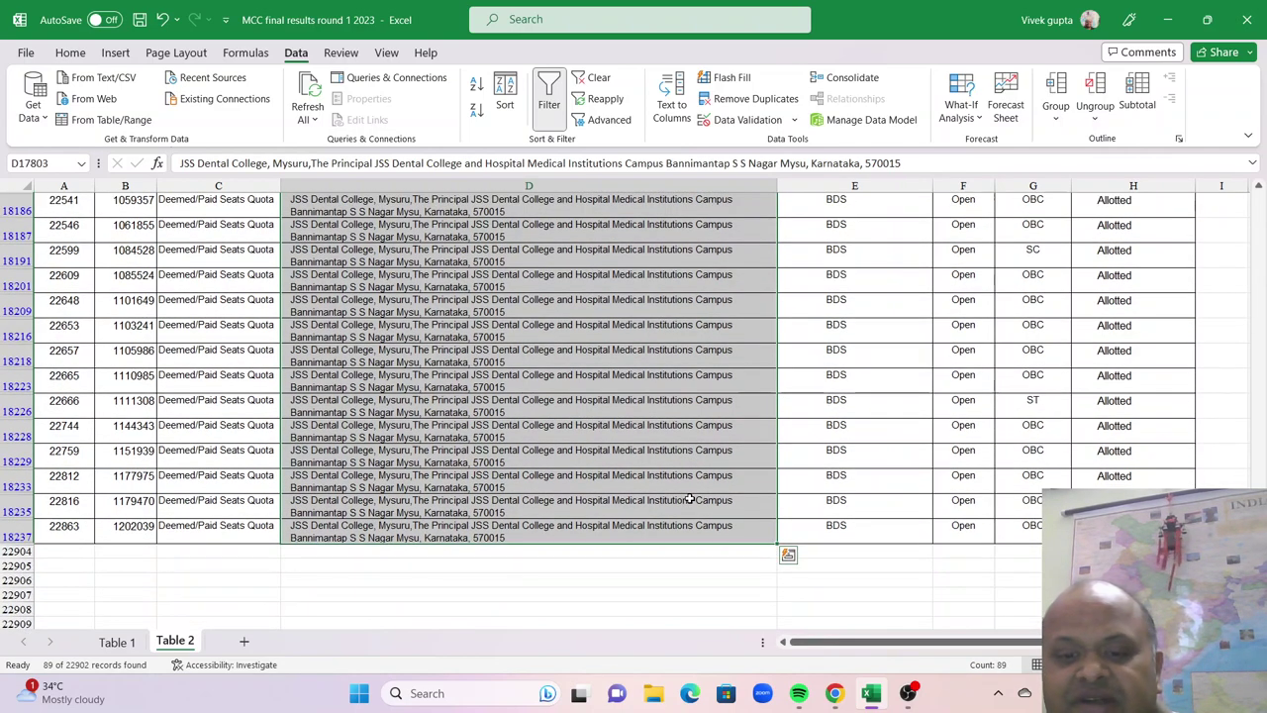
scroll(690, 499, up, 10)
scroll(690, 500, down, 6)
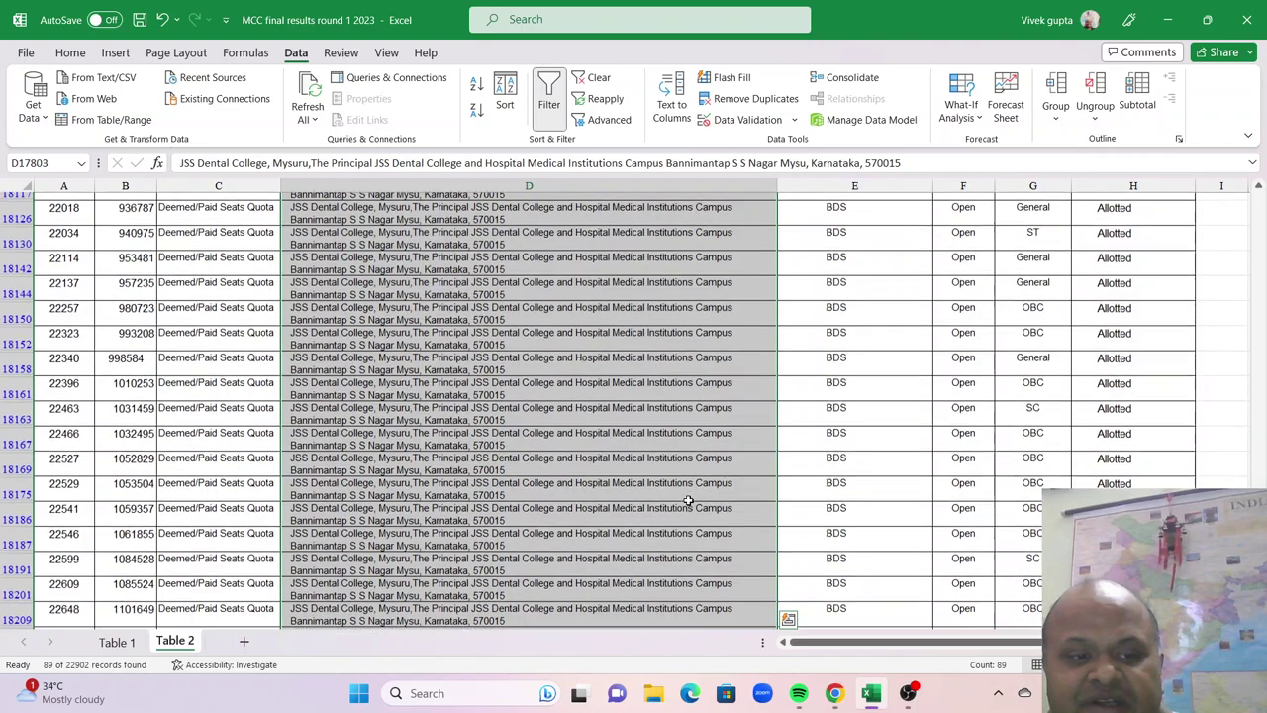
scroll(687, 500, down, 3)
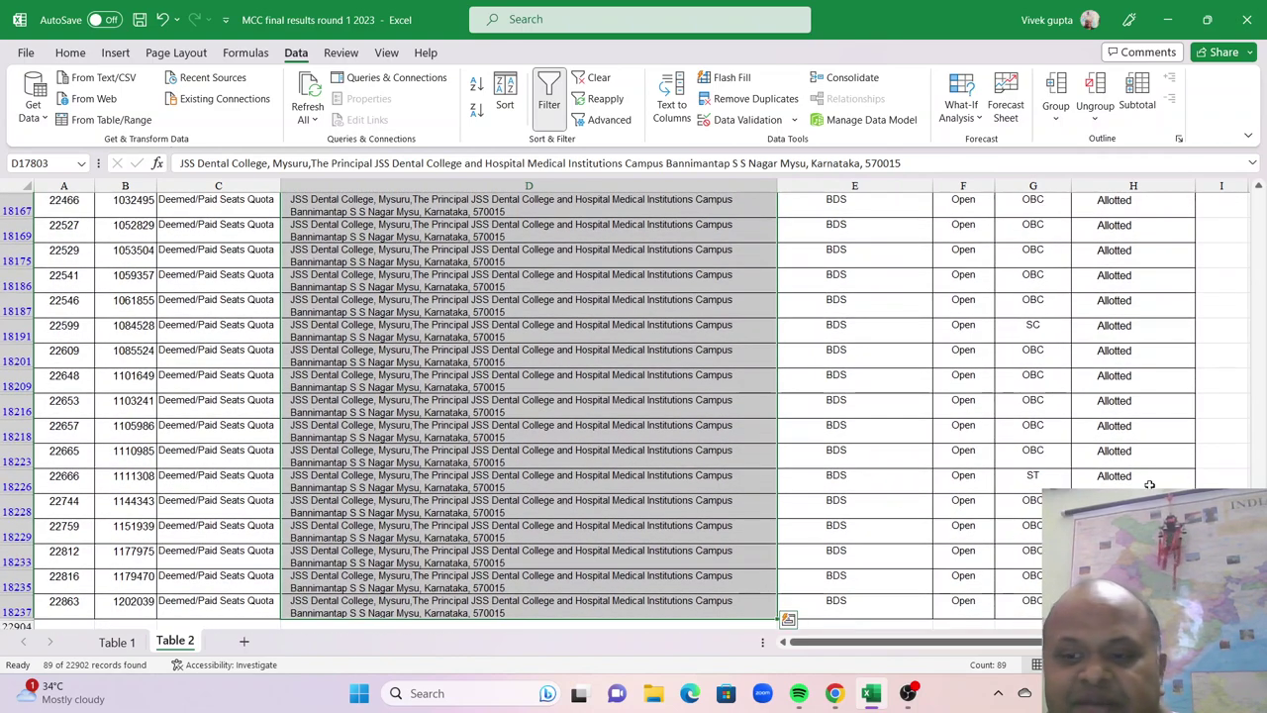
scroll(687, 500, up, 15)
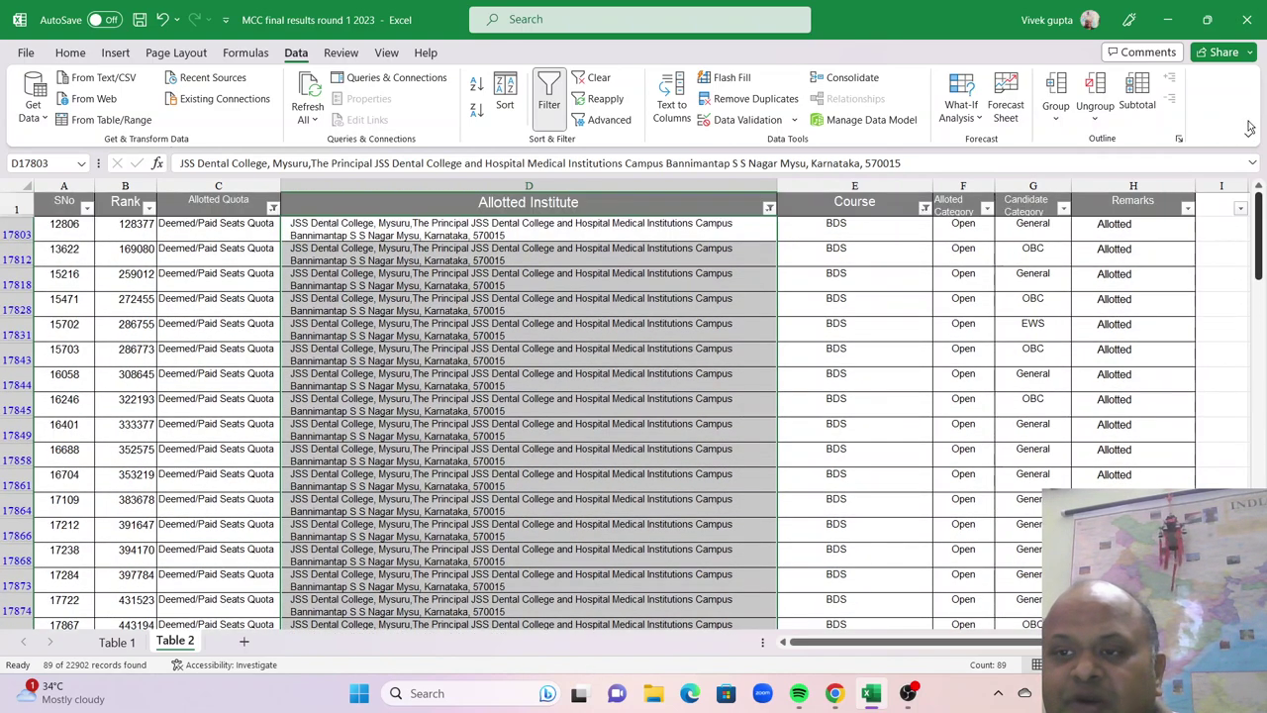
Change the Allotted Institute filter from JSS Dental College to MM College of Dental Scie. and Res., Mullana
drag(792, 302, 779, 210)
click(770, 208)
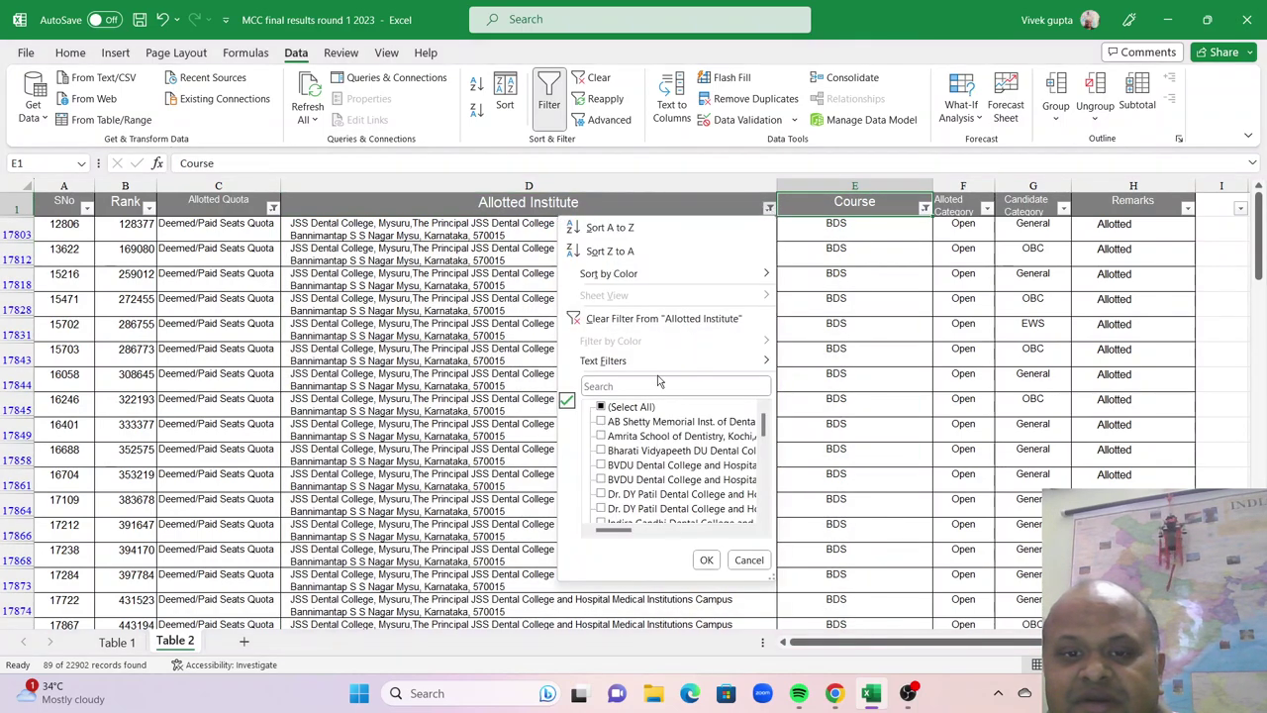
scroll(604, 465, down, 2)
click(602, 464)
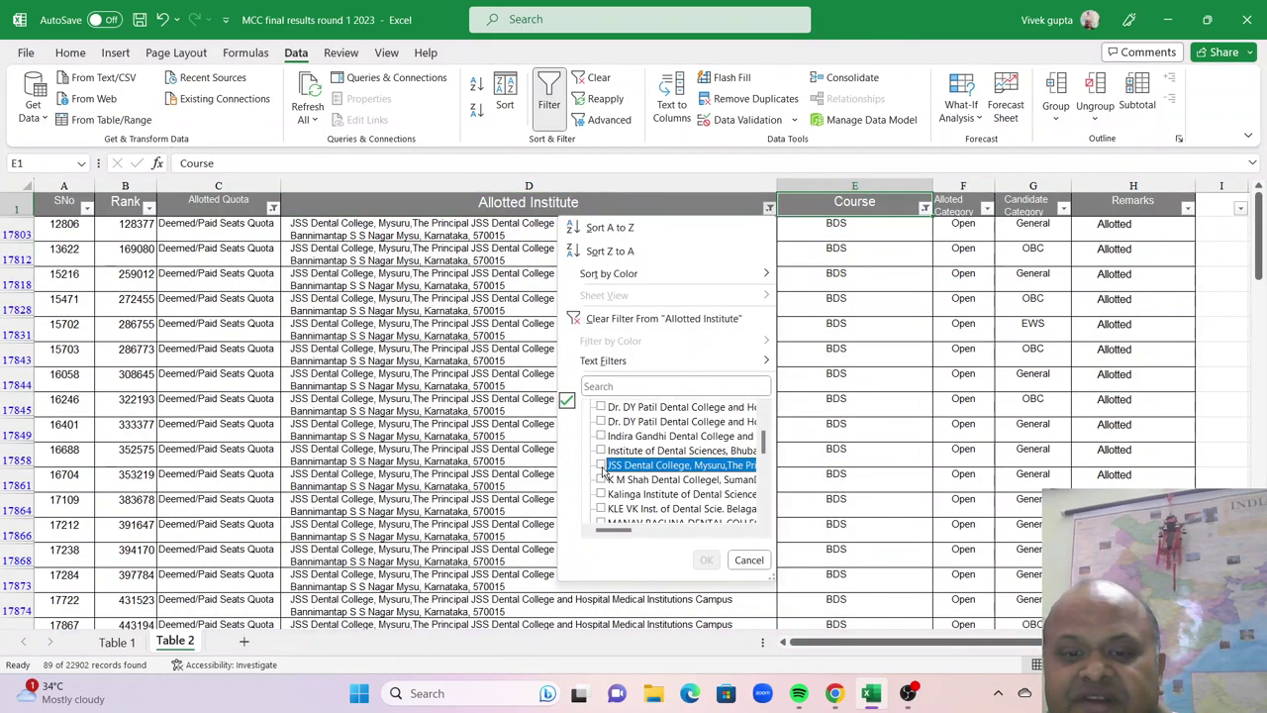
scroll(708, 480, down, 2)
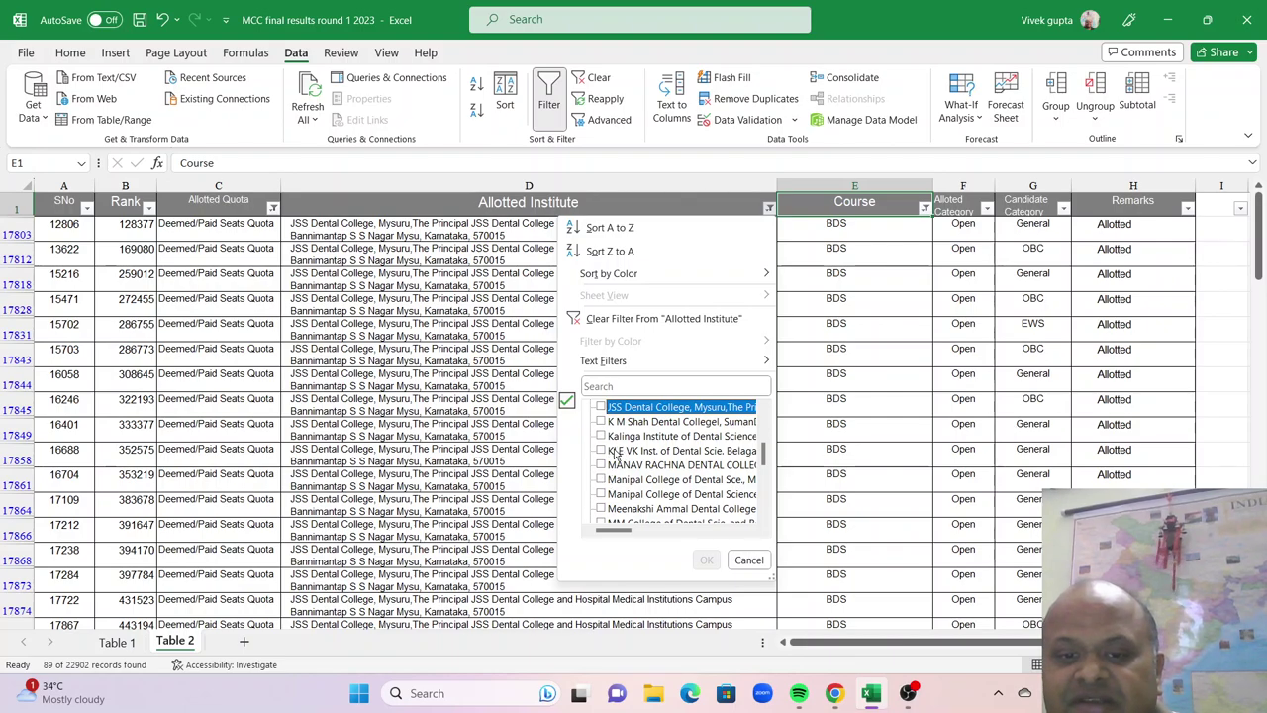
scroll(630, 487, down, 1)
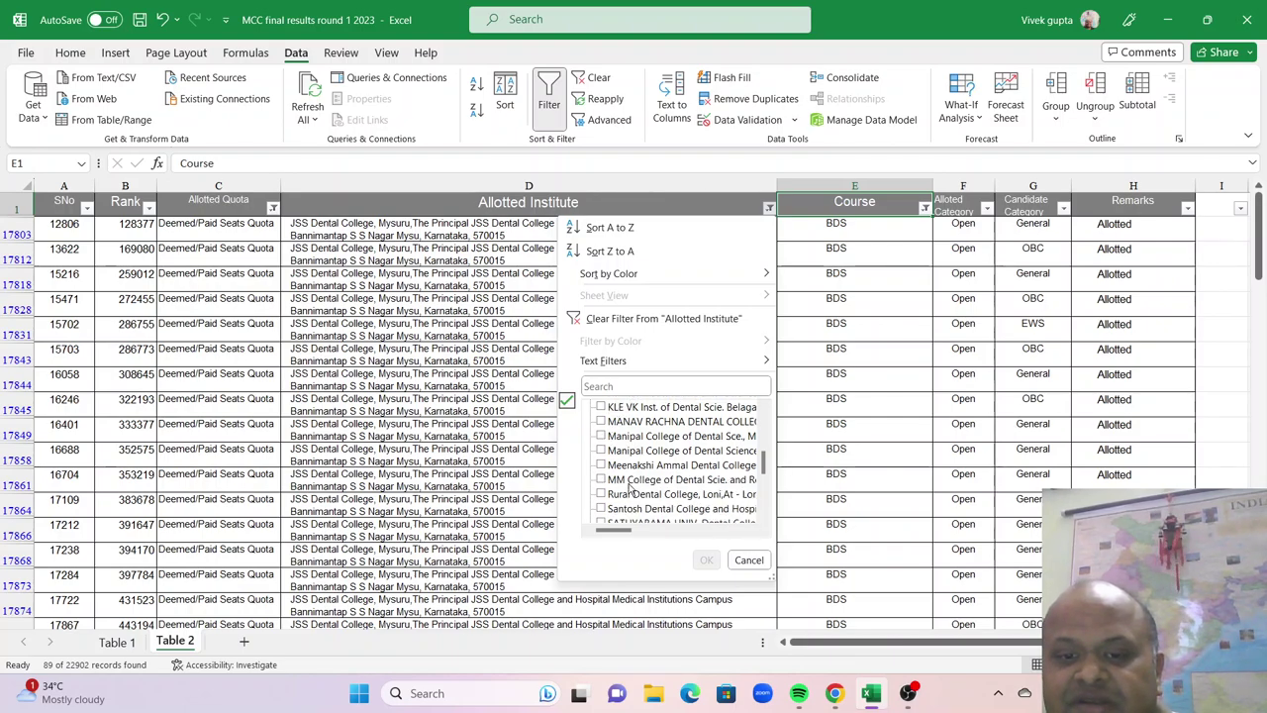
click(603, 480)
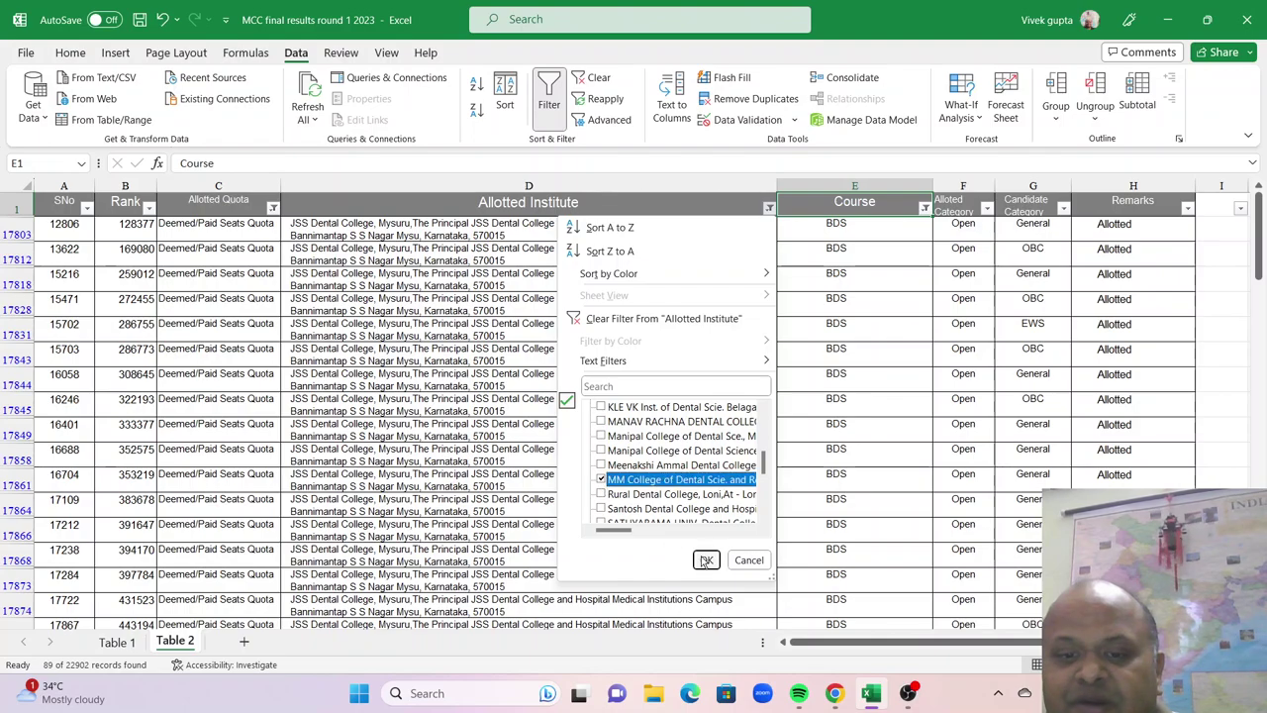
click(706, 560)
Select the MM College of Dental Scie. entries to count them, and look up its BDS Deemed/Paid seats in the Chrome seat matrix
drag(643, 230, 633, 581)
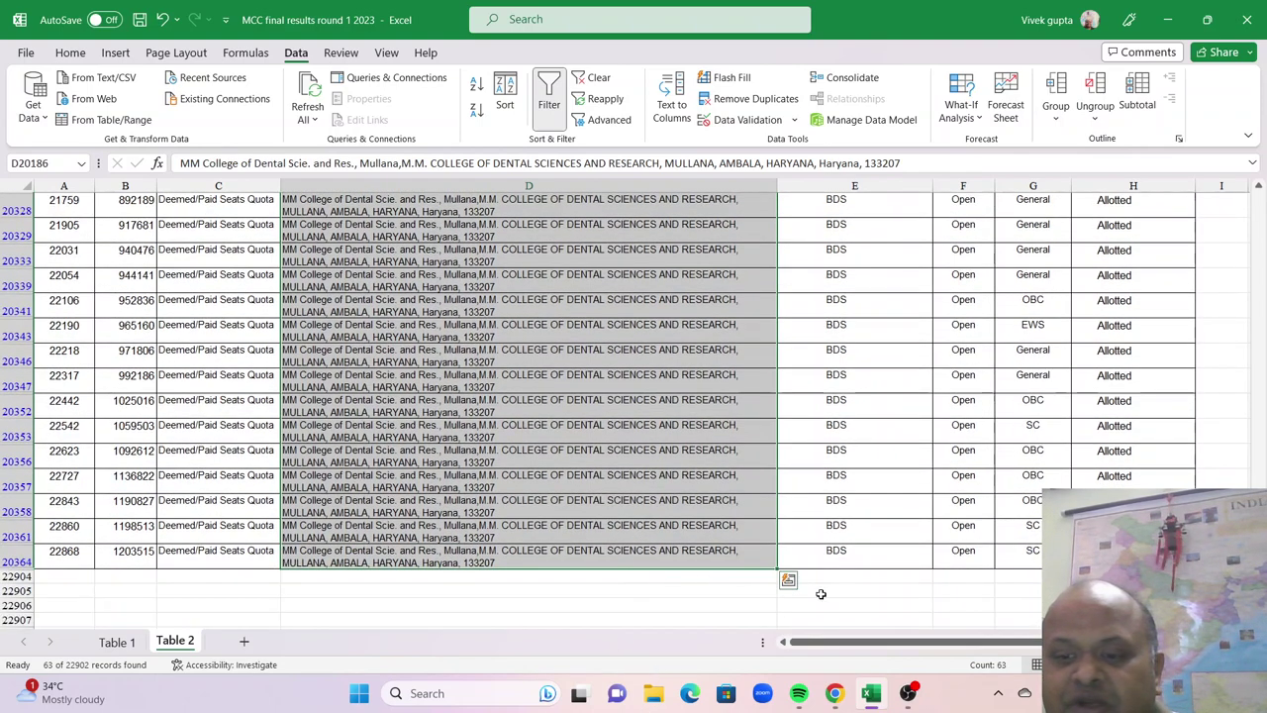
click(834, 693)
scroll(826, 485, down, 20)
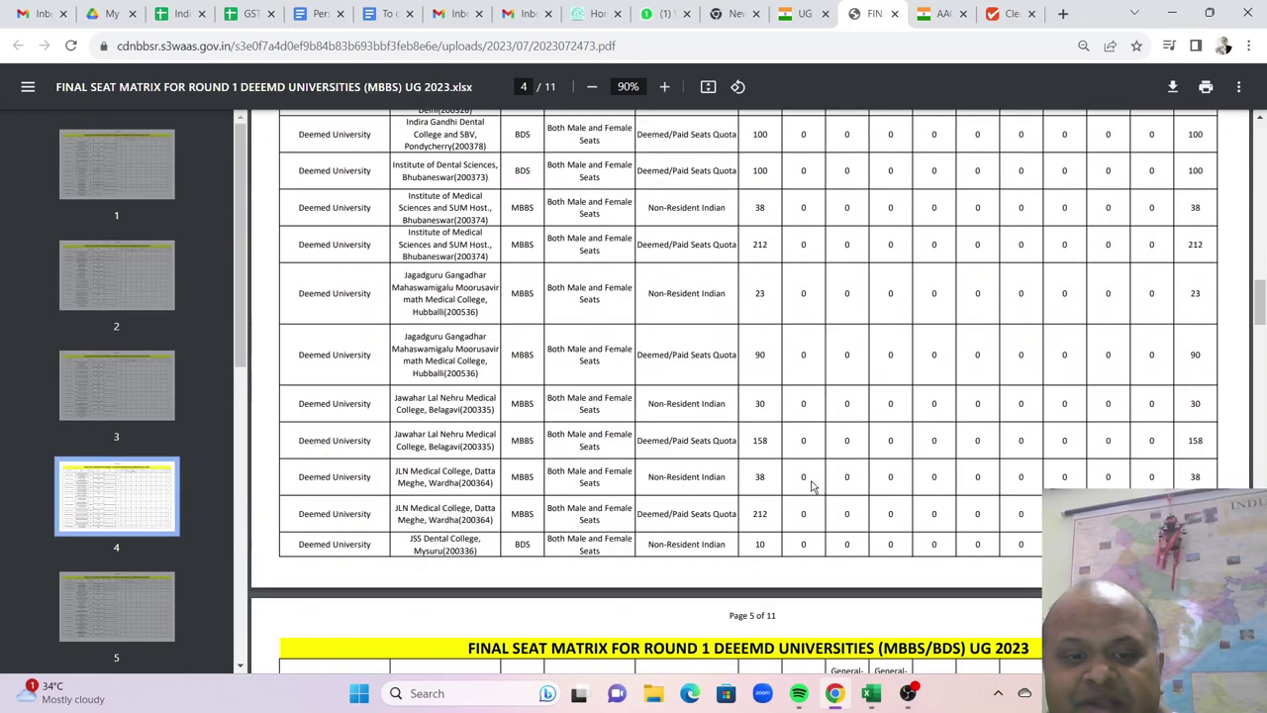
scroll(812, 488, down, 9)
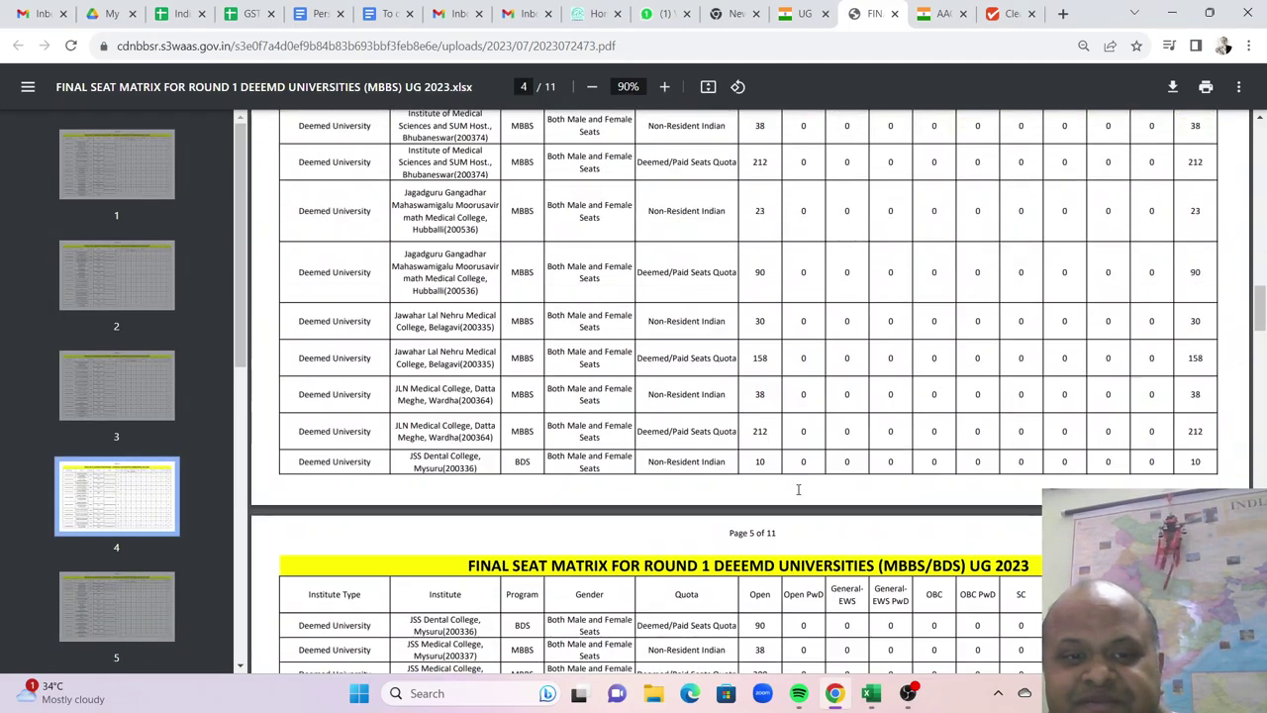
scroll(797, 487, down, 10)
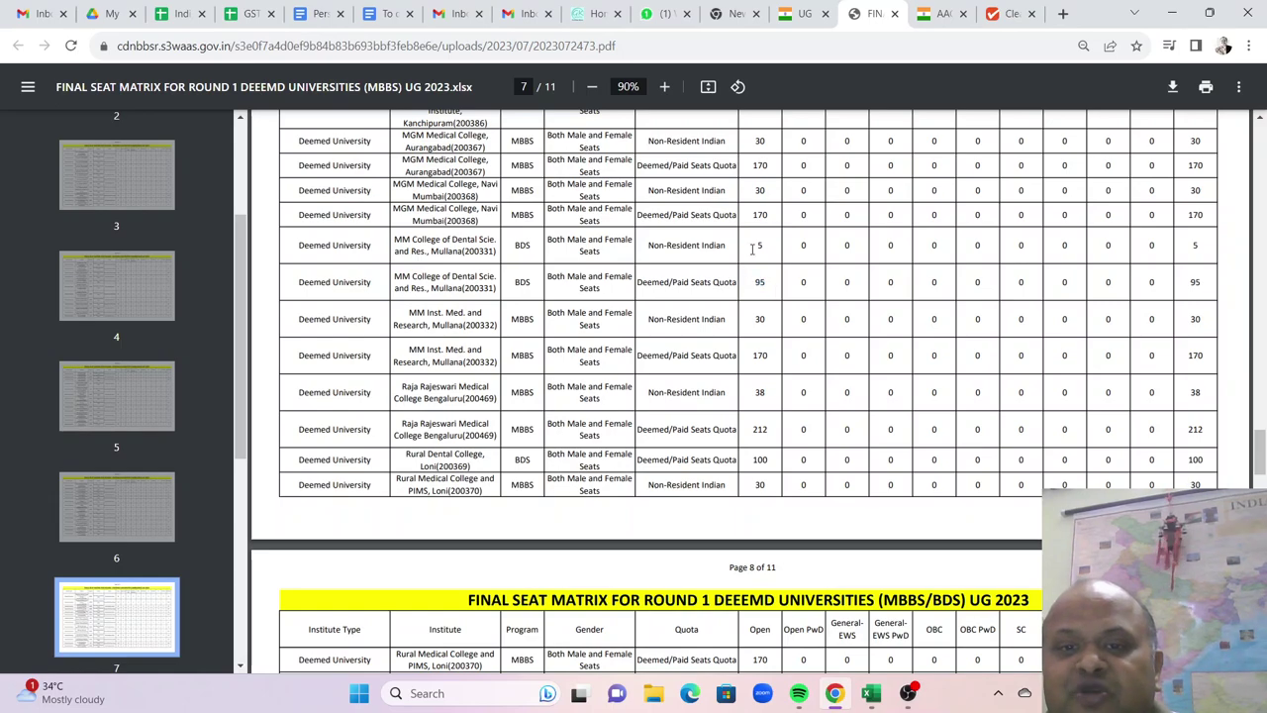
Return to Excel and switch the Allotted Institute filter from MM College to K M Shah Dental College, SumanDeep Vidyapeeth Vadodara
click(871, 692)
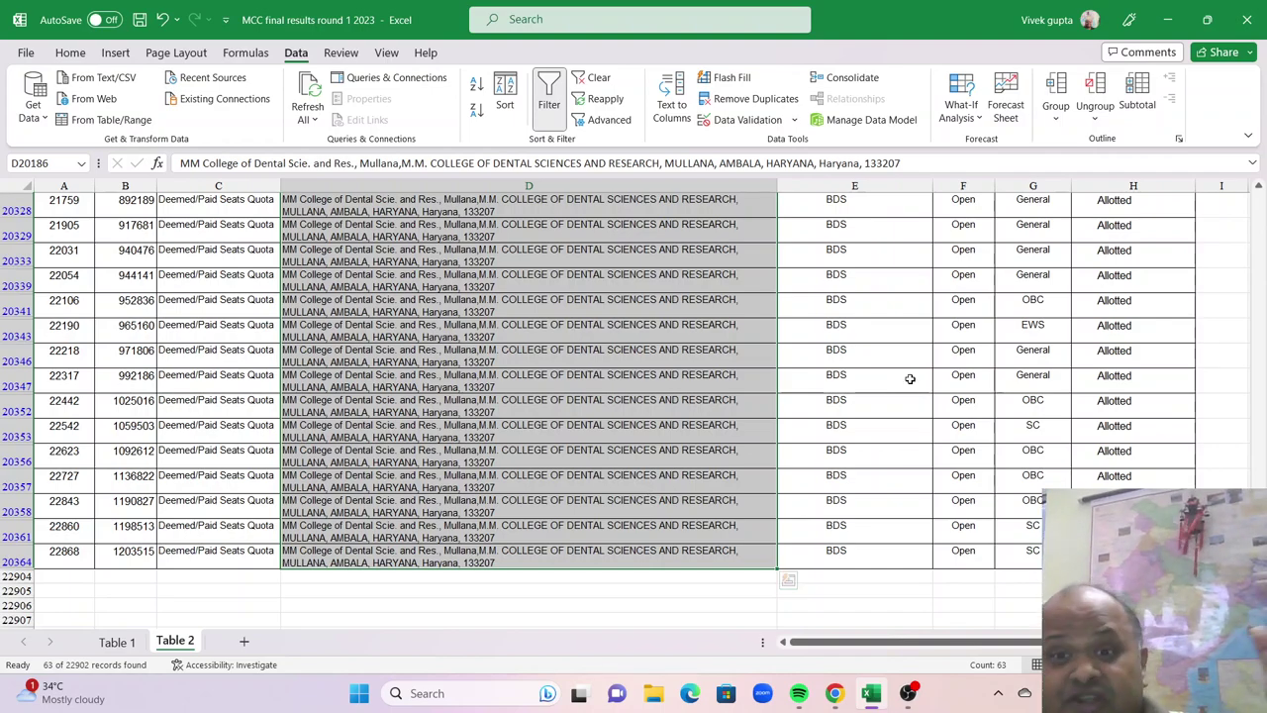
scroll(915, 375, up, 15)
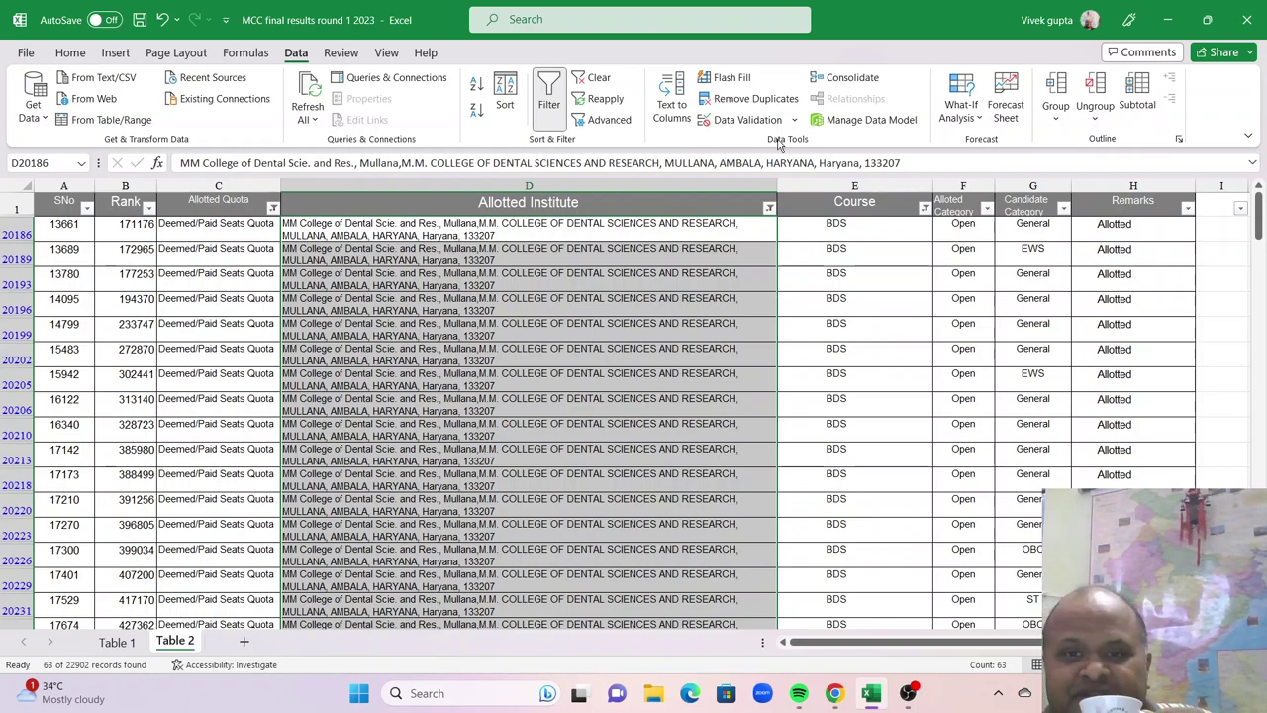
click(769, 208)
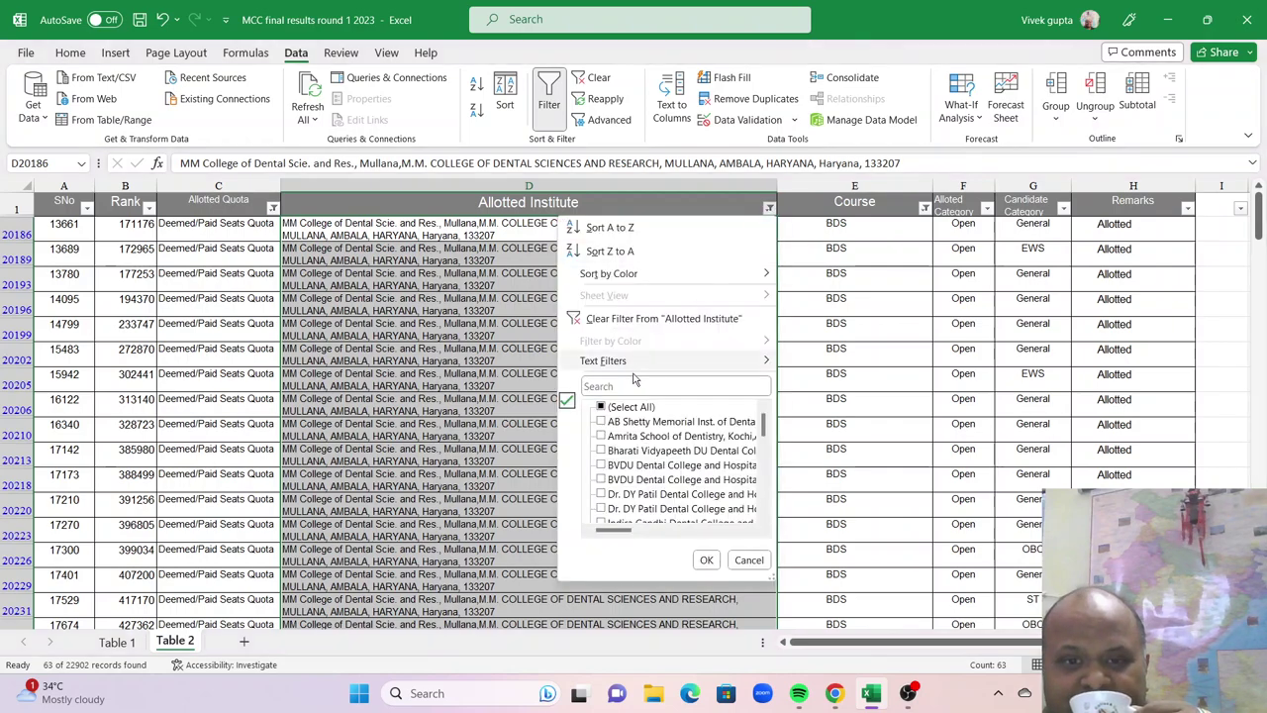
scroll(613, 455, down, 4)
click(601, 493)
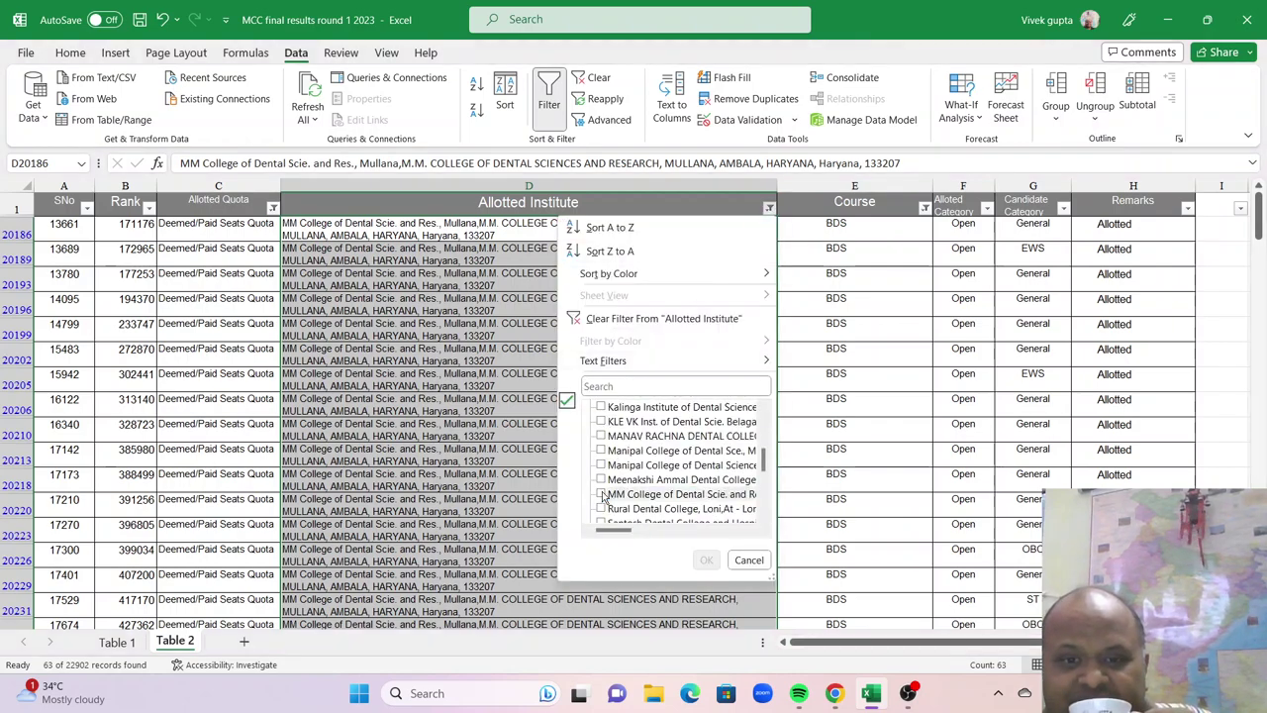
scroll(603, 495, down, 2)
scroll(602, 495, down, 1)
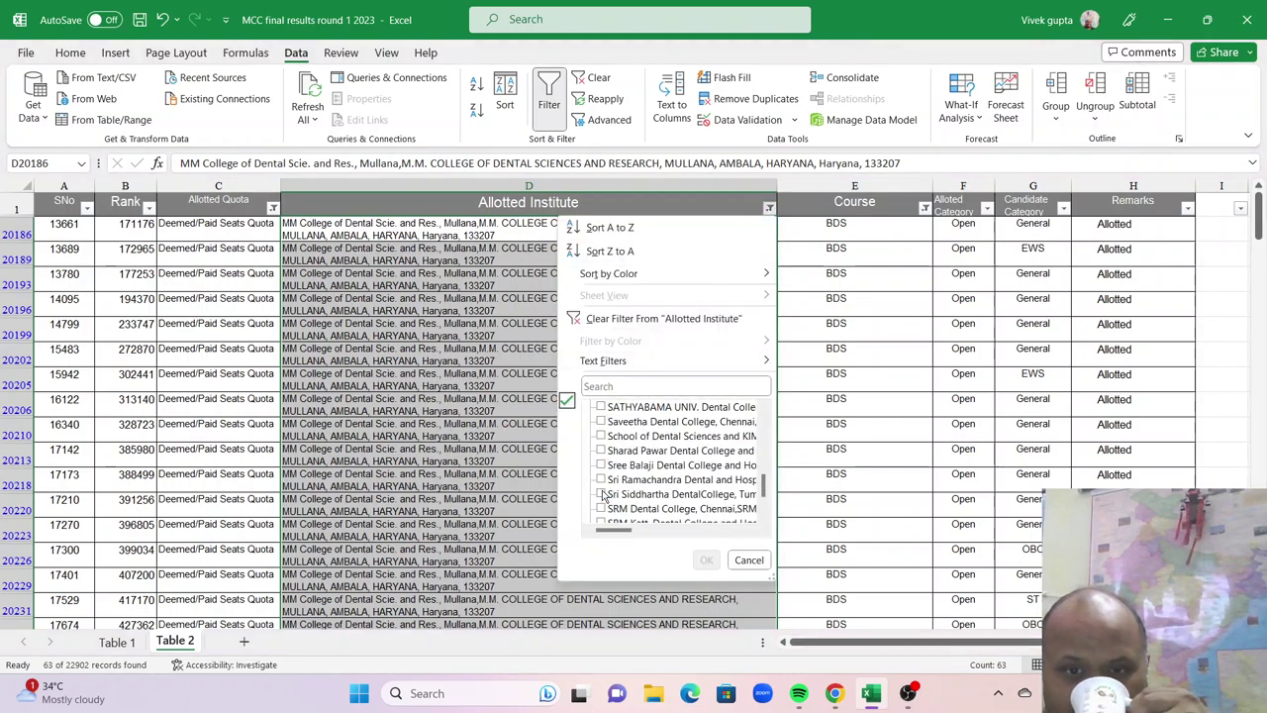
scroll(634, 483, down, 2)
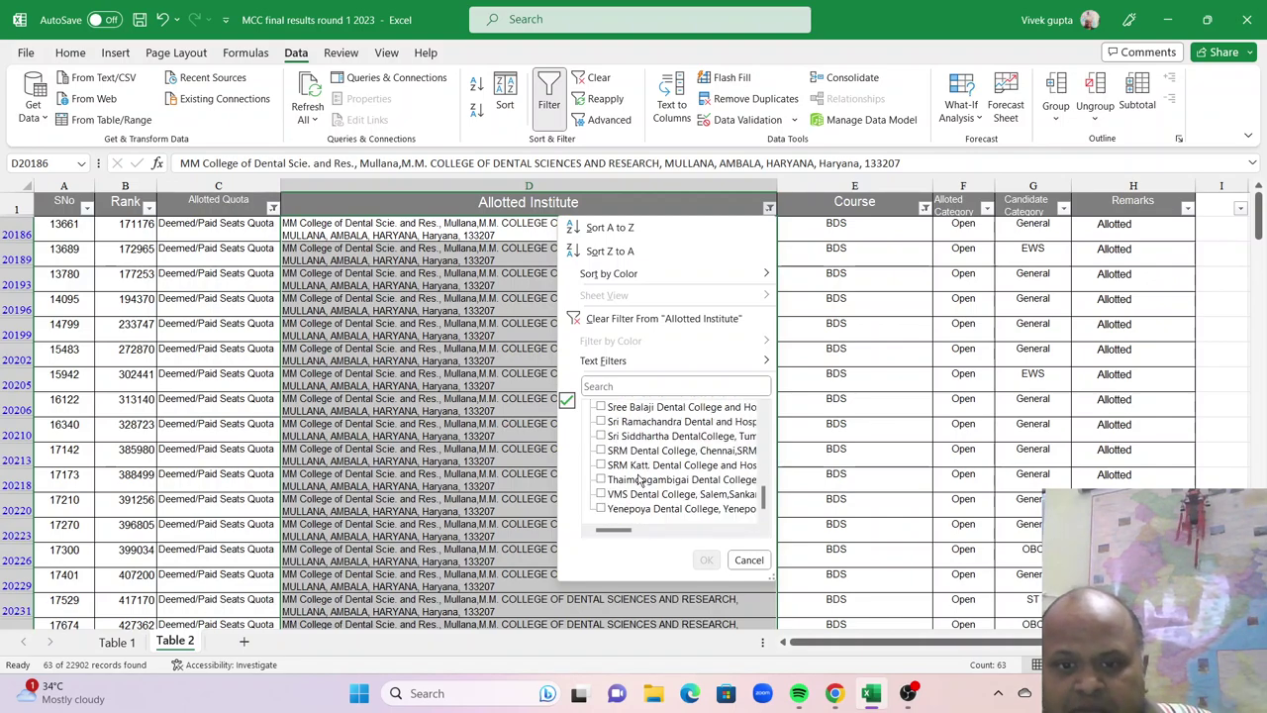
scroll(639, 481, up, 4)
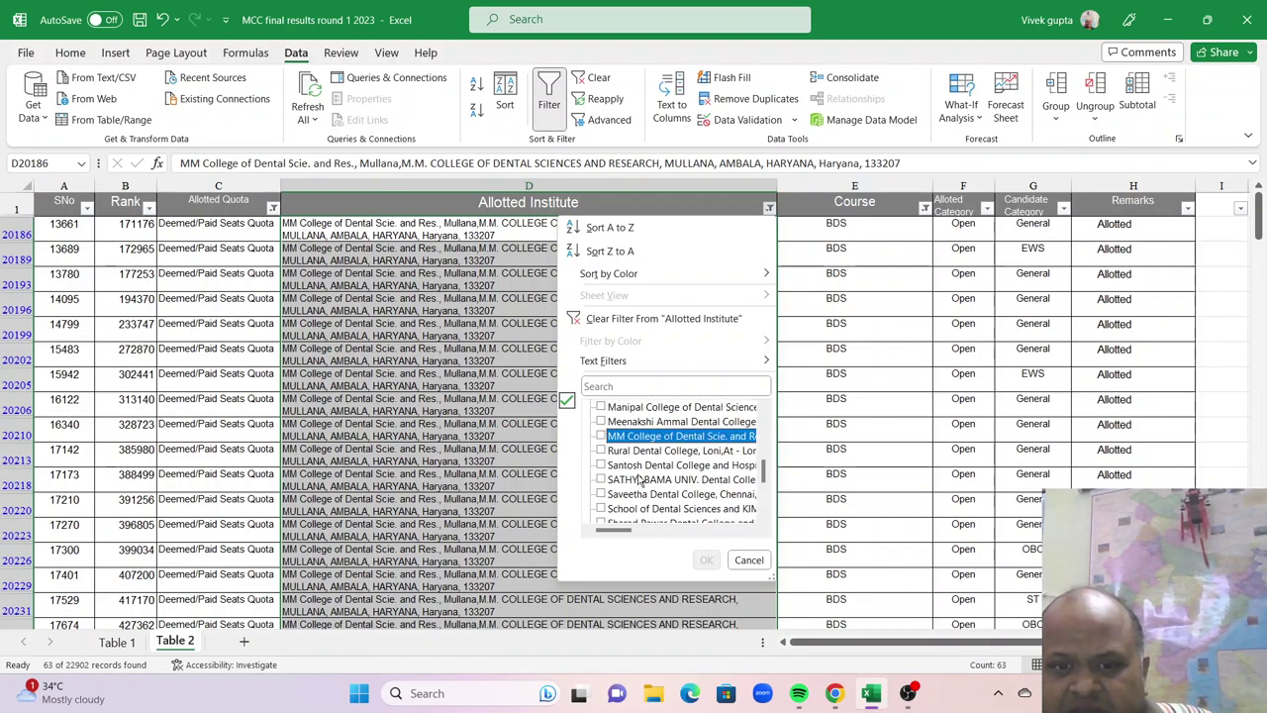
scroll(639, 481, up, 1)
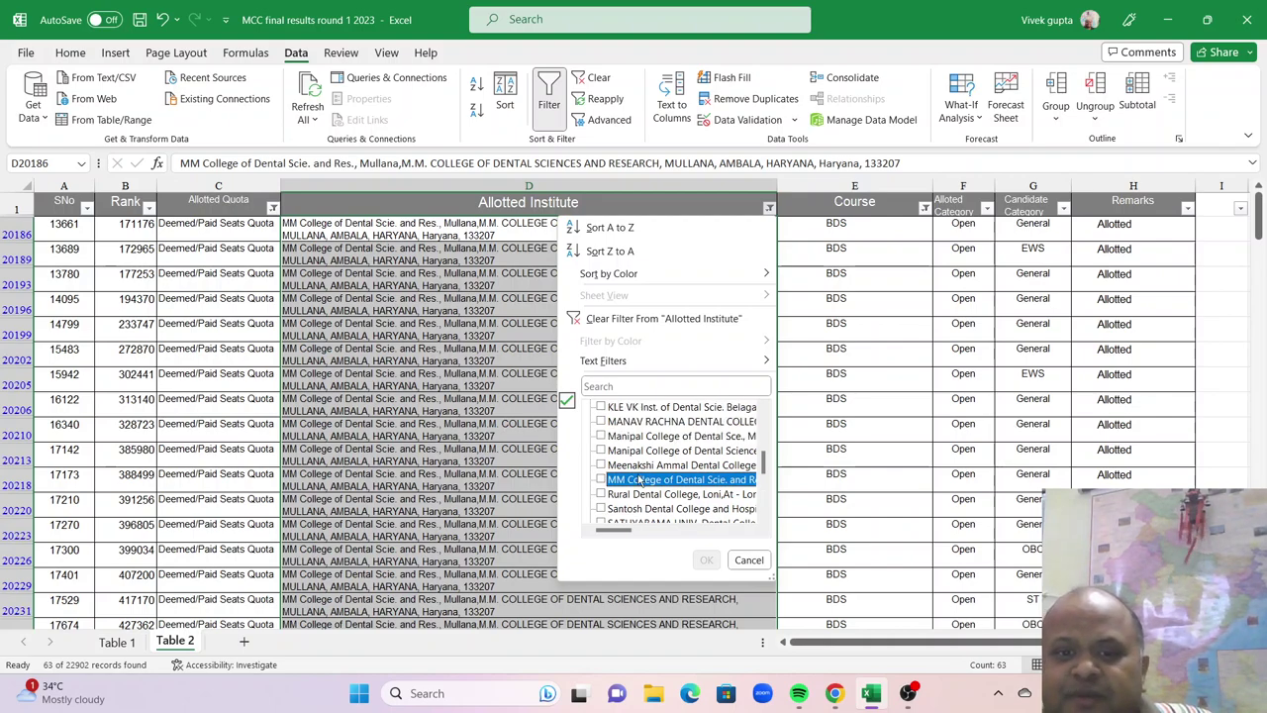
scroll(640, 481, up, 1)
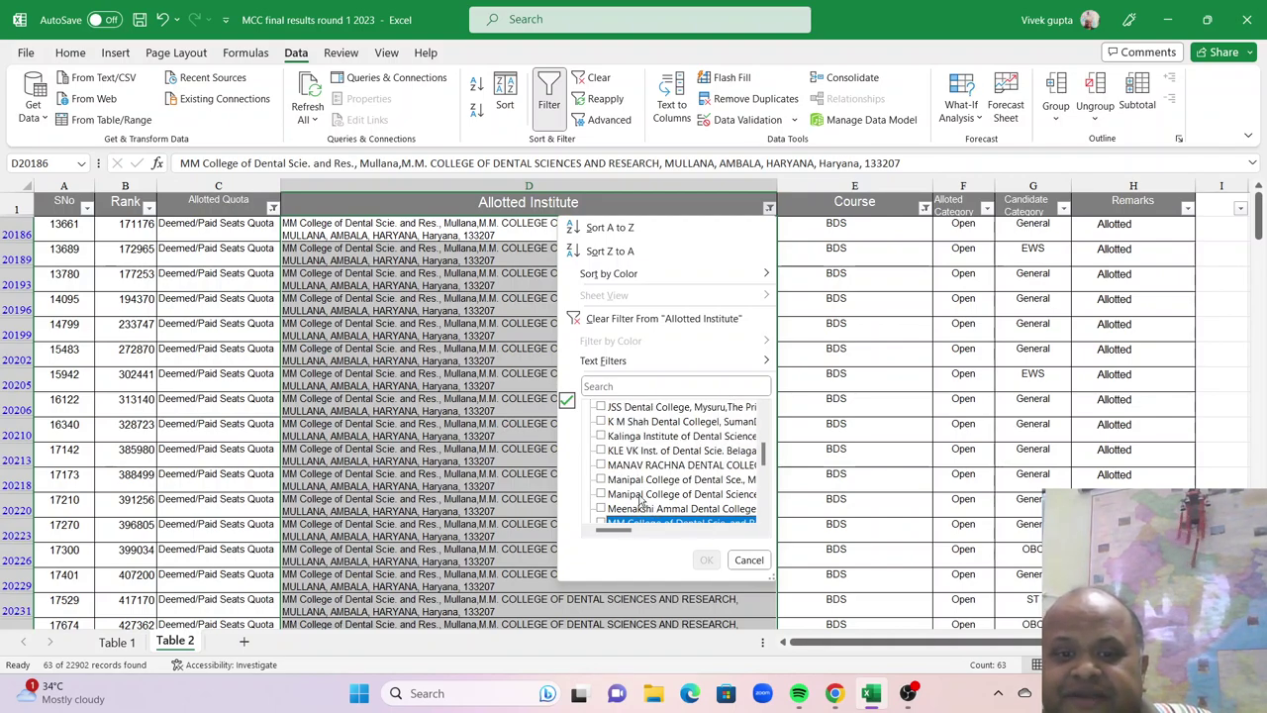
click(602, 422)
drag(615, 530, 681, 528)
click(706, 559)
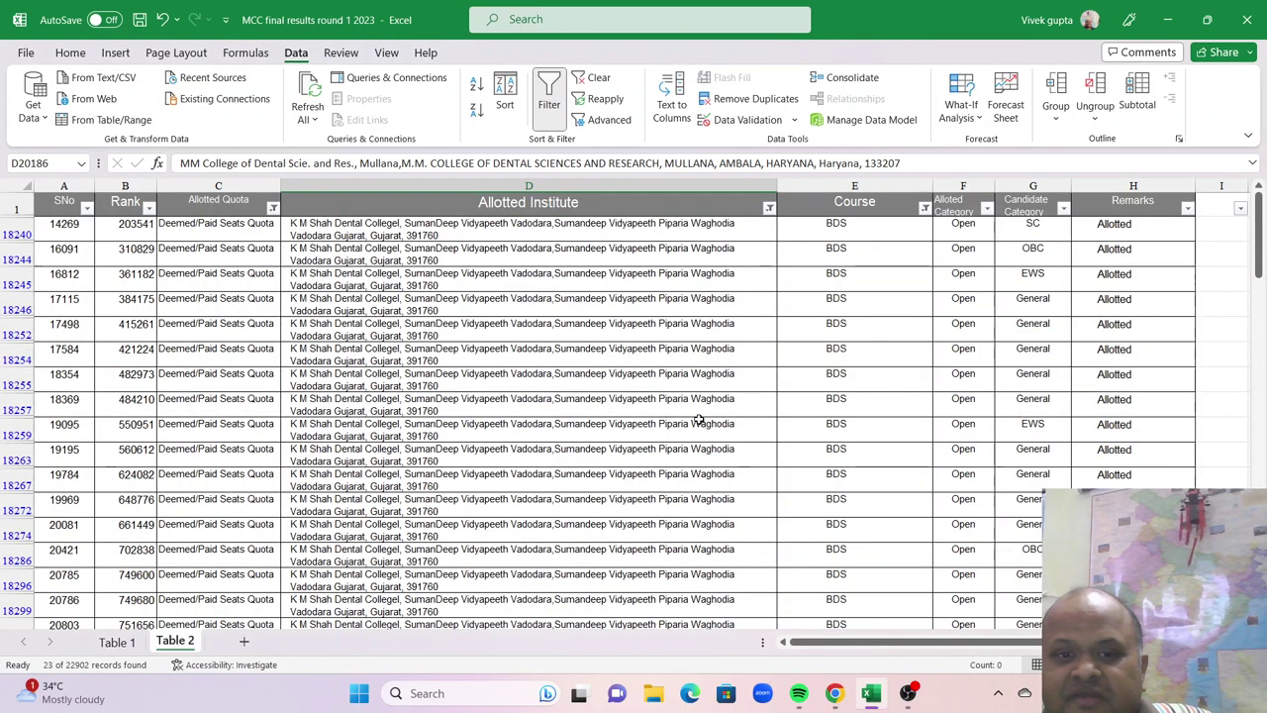
Select the K M Shah Dental College entries to count them, and check its BDS Deemed/Paid seats in the Chrome seat matrix before returning to Excel
drag(711, 235, 600, 580)
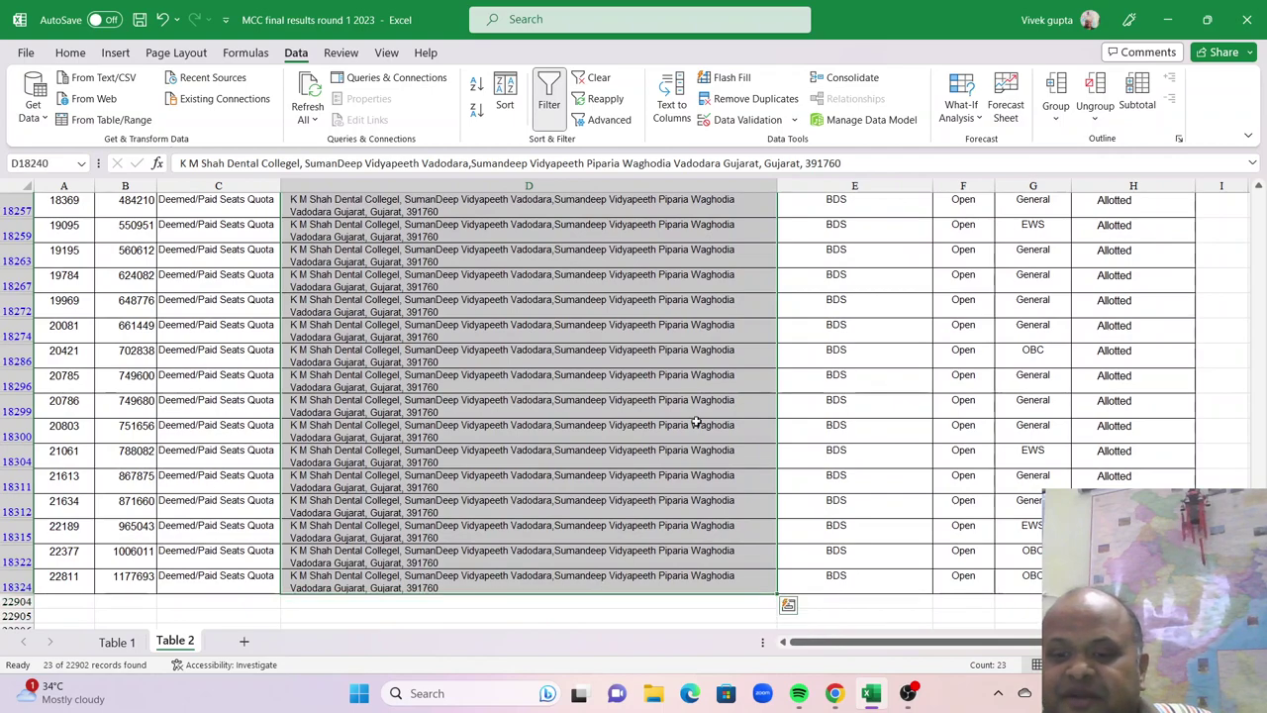
scroll(701, 342, up, 2)
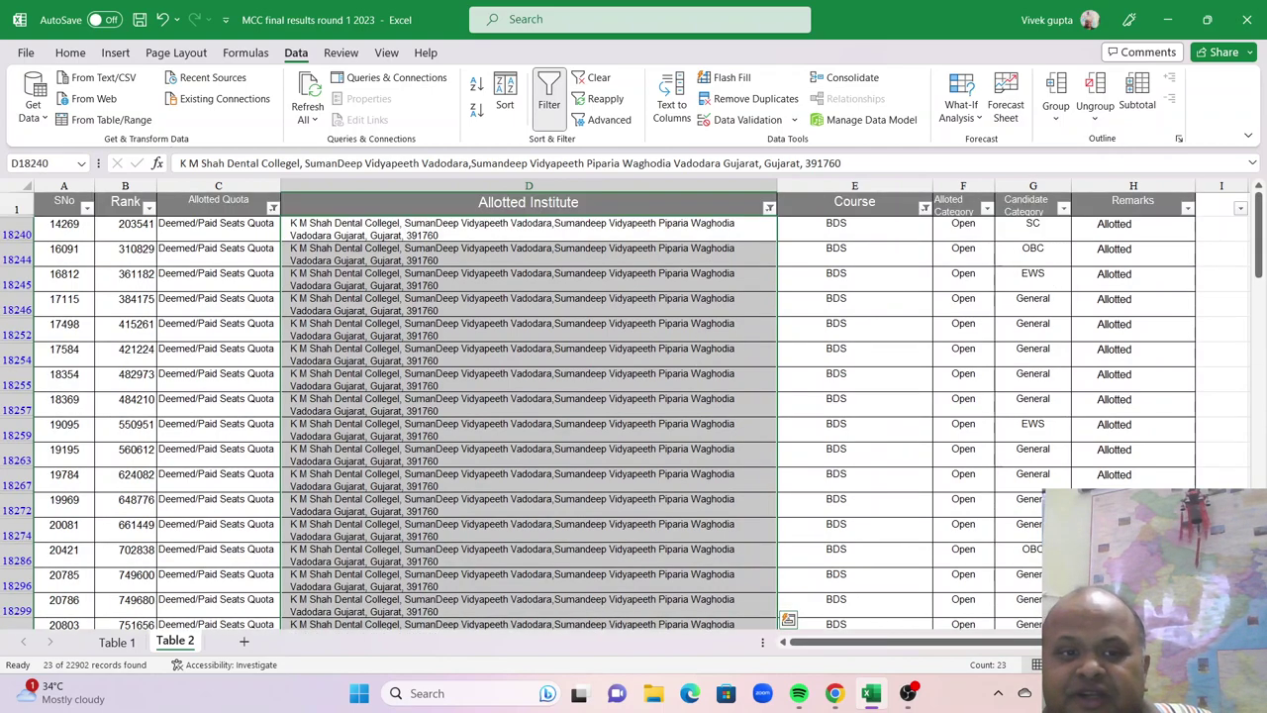
click(836, 695)
scroll(542, 453, up, 10)
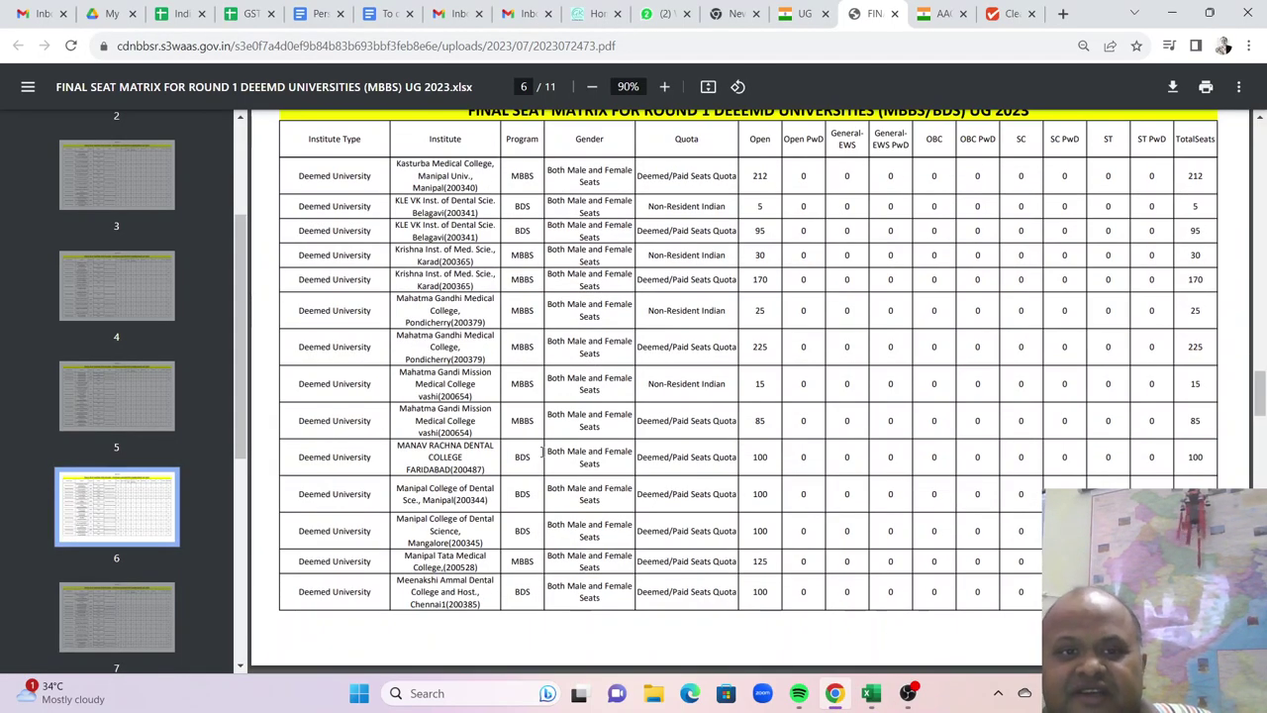
scroll(543, 452, up, 3)
scroll(542, 451, up, 2)
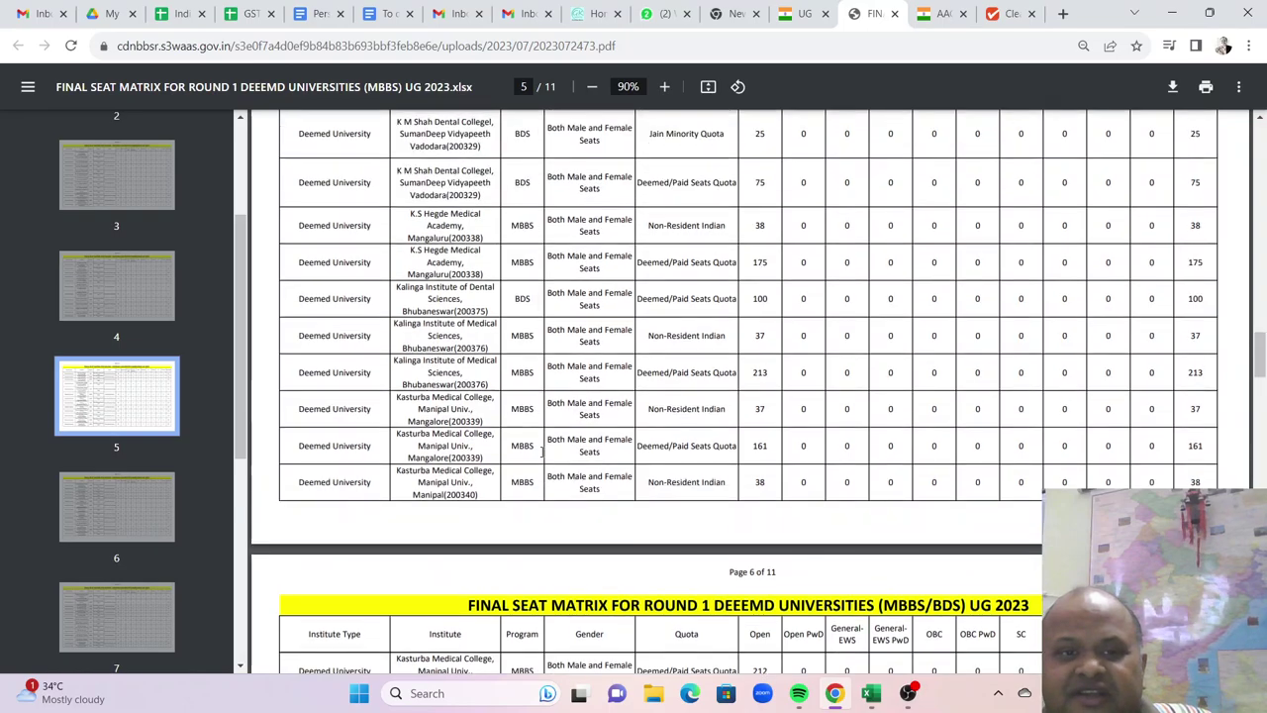
scroll(542, 453, up, 1)
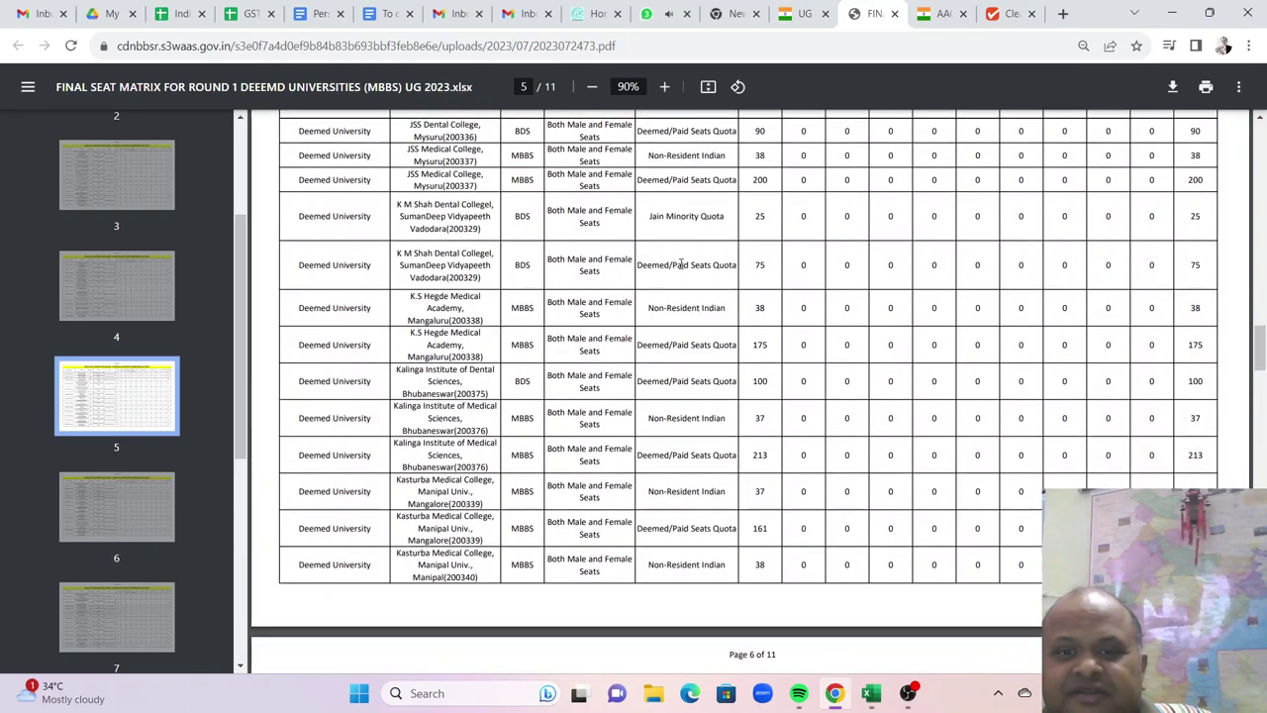
click(871, 693)
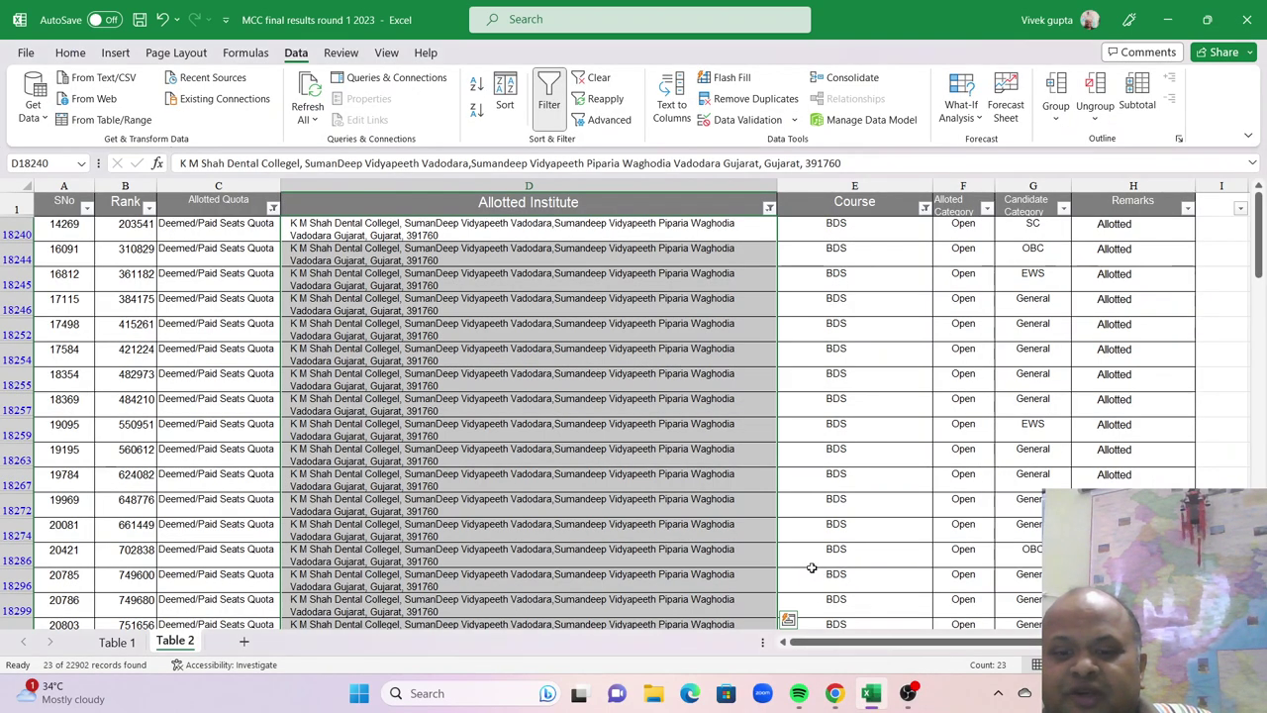